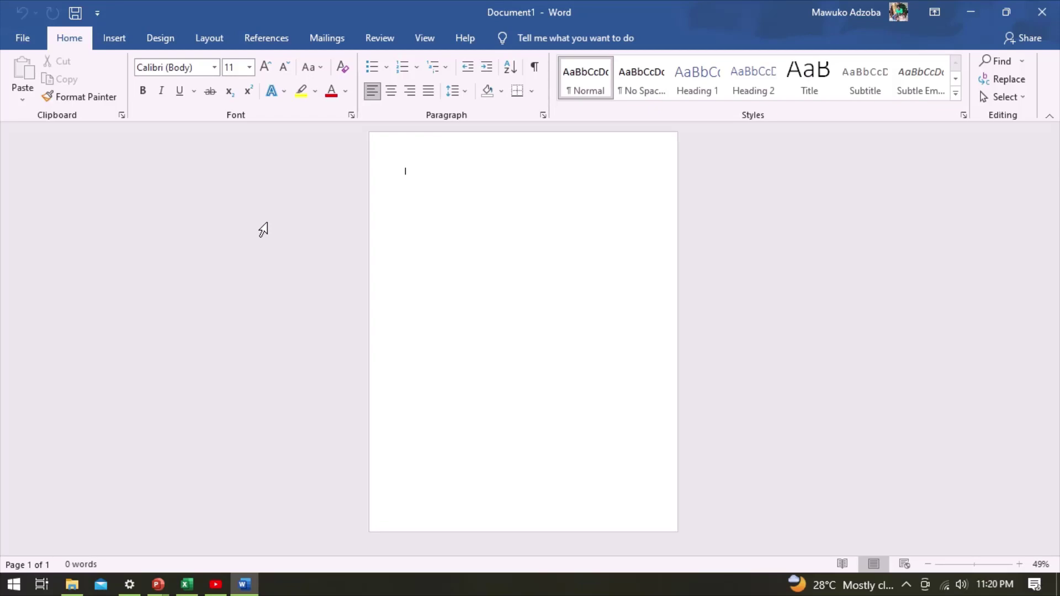
# Step: Create a new blank document and set the font to Aldhabi at size 28
pyautogui.click(25, 40)
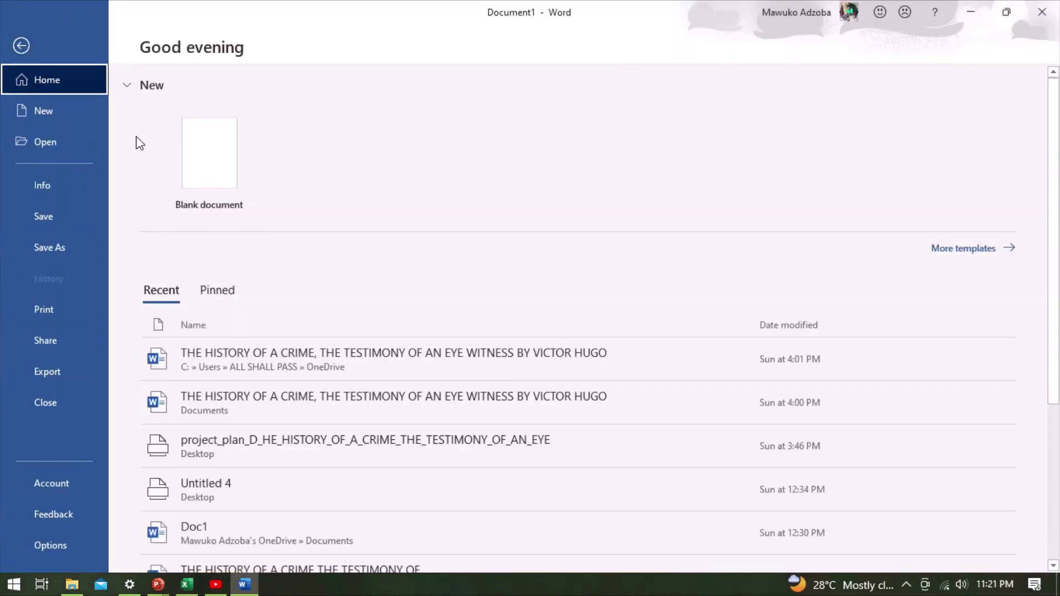
pyautogui.click(239, 191)
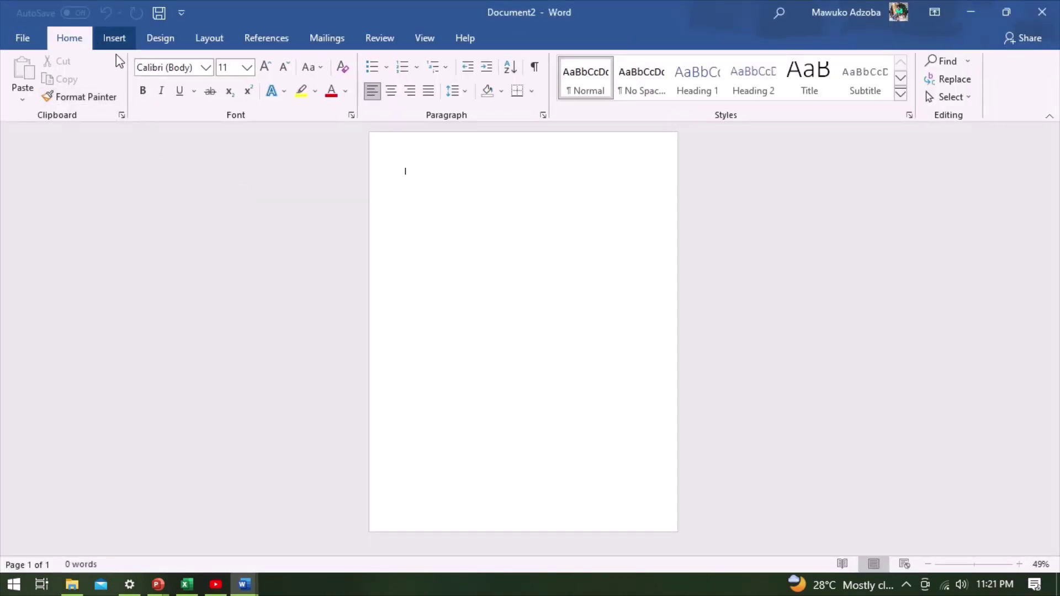
pyautogui.click(204, 68)
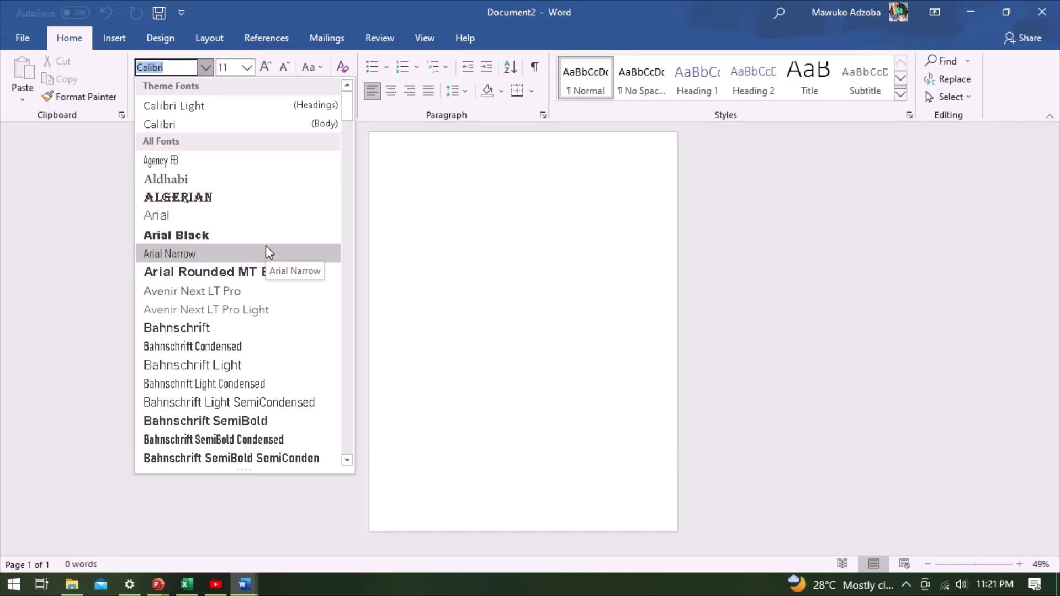
pyautogui.click(243, 182)
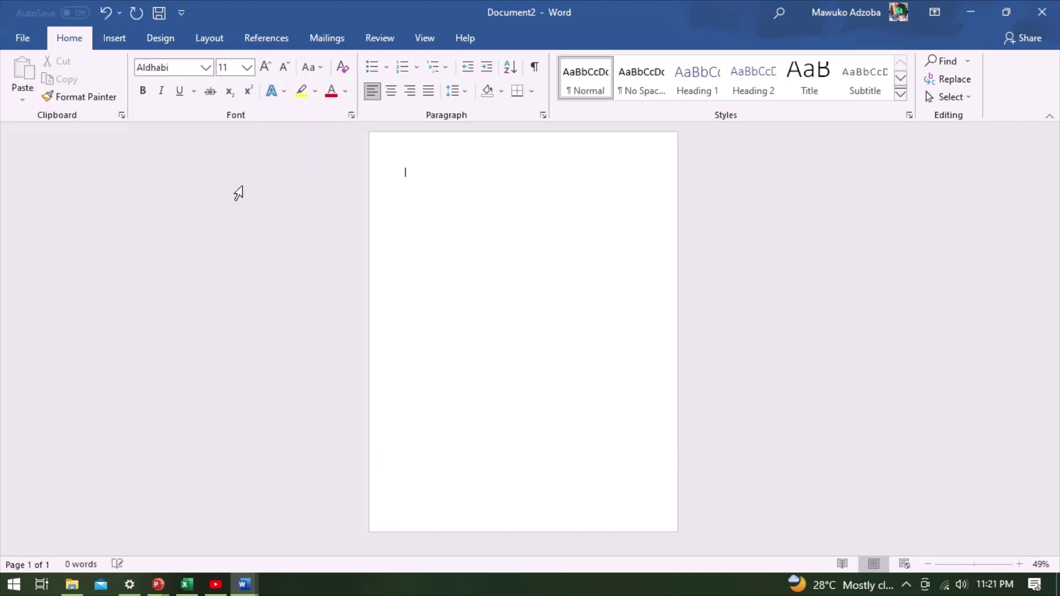
pyautogui.write('a')
pyautogui.press('BackSpace')
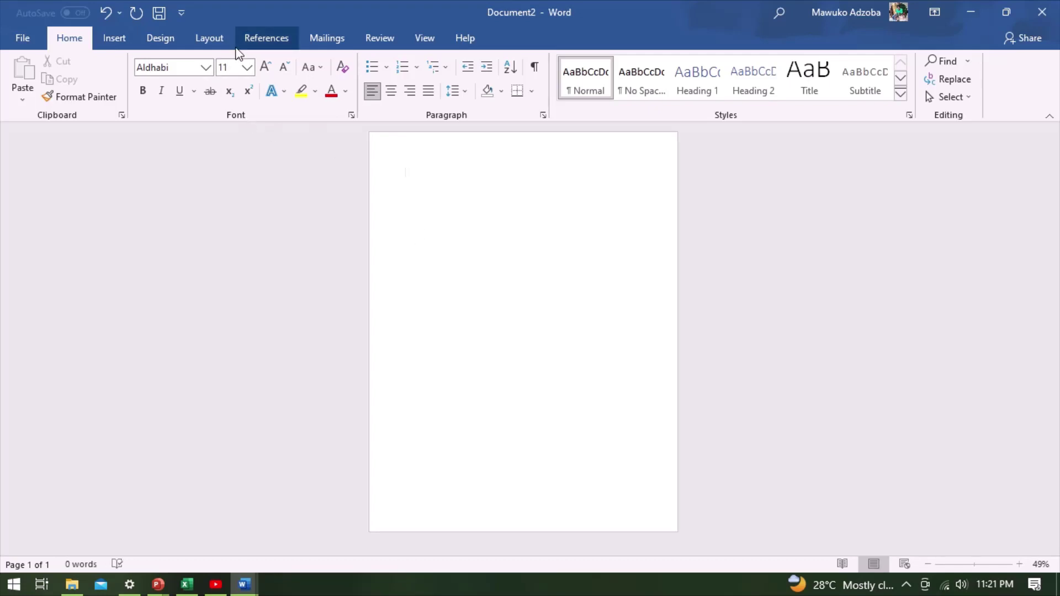
pyautogui.click(246, 67)
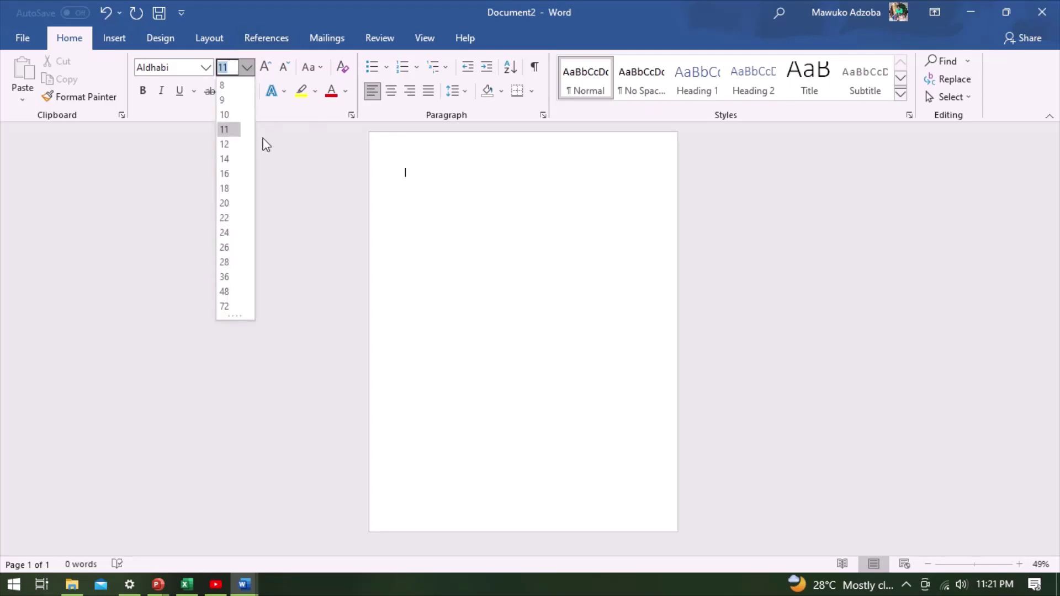
pyautogui.click(227, 262)
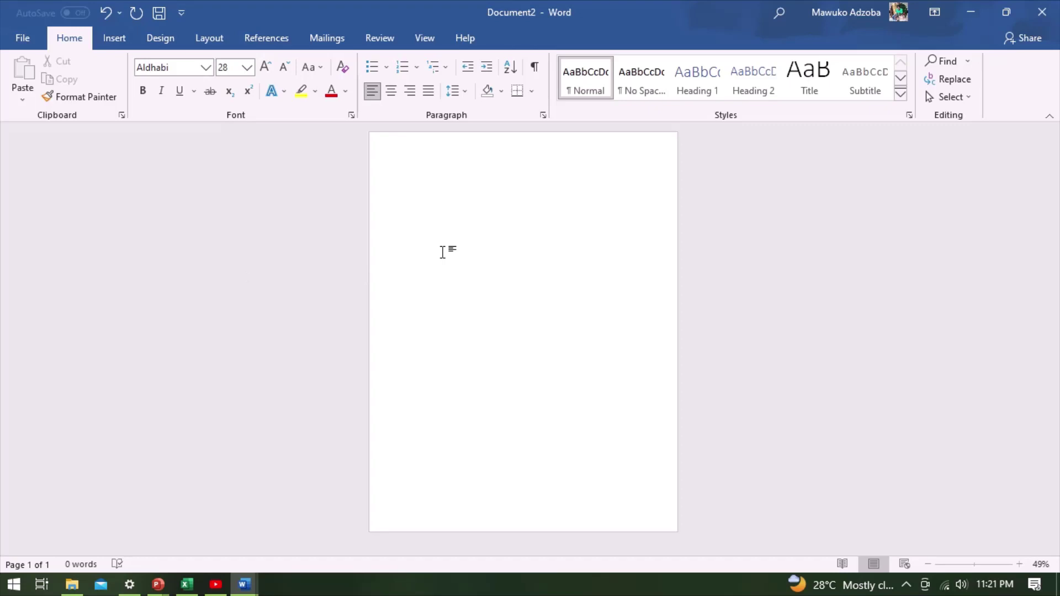
# Step: Type ROSE on the page and start a new line below it
pyautogui.write('RO')
pyautogui.write('SE')
pyautogui.press('Return')
pyautogui.click(406, 184)
pyautogui.press('Right')
pyautogui.press('Right')
pyautogui.press('Right')
pyautogui.press('Right')
pyautogui.press('Down')
pyautogui.press('Up')
pyautogui.press('Right')
pyautogui.press('Right')
pyautogui.press('Right')
pyautogui.press('Right')
# Step: Select the word ROSE to enlarge it to font size 72
pyautogui.moveTo(432, 181); pyautogui.dragTo(403, 183)
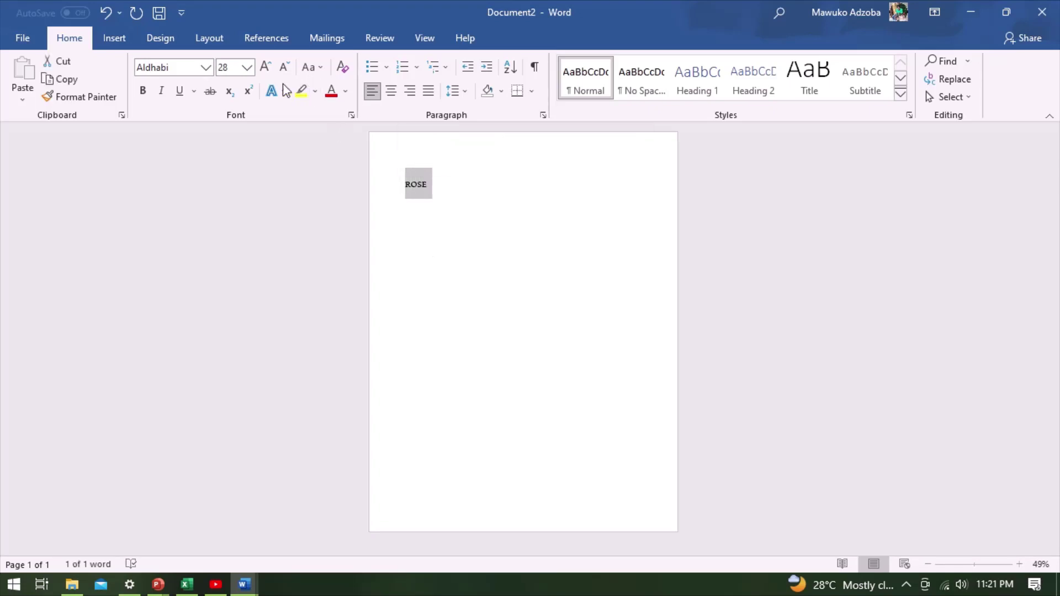
pyautogui.click(247, 67)
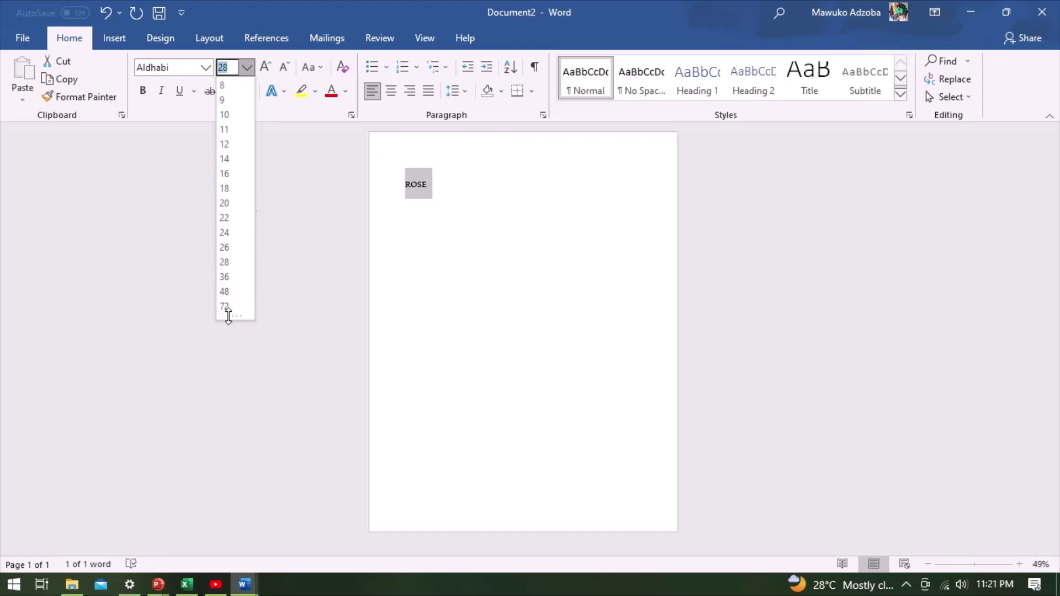
pyautogui.press('Escape')
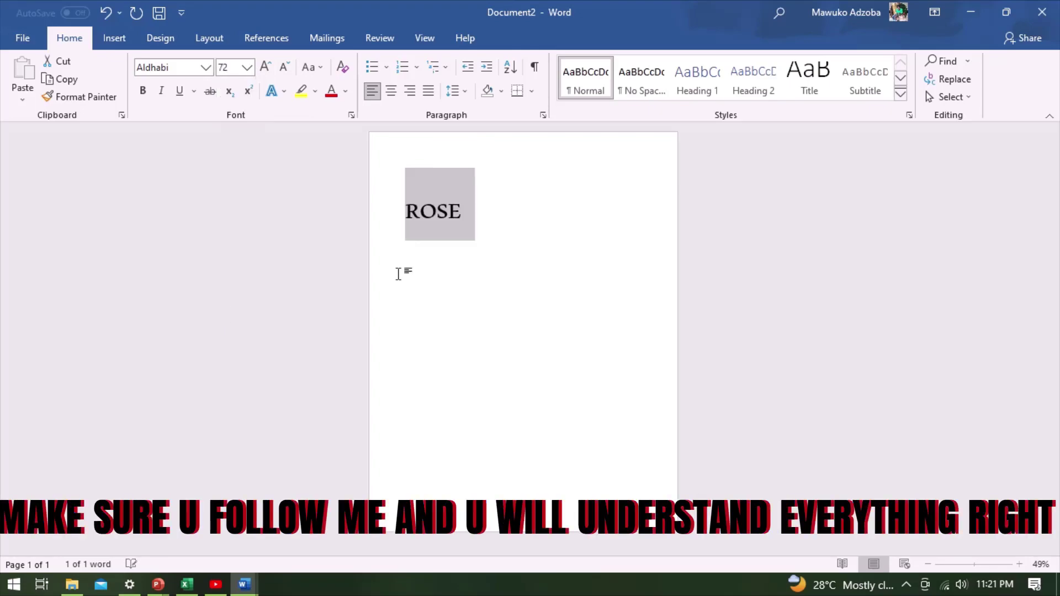
pyautogui.click(520, 312)
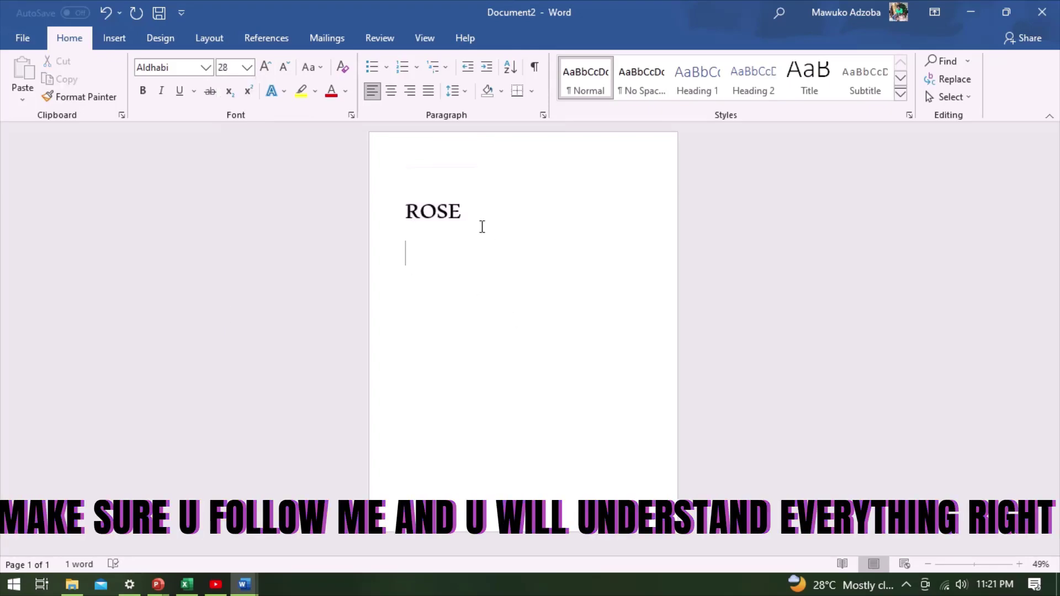
pyautogui.click(464, 210)
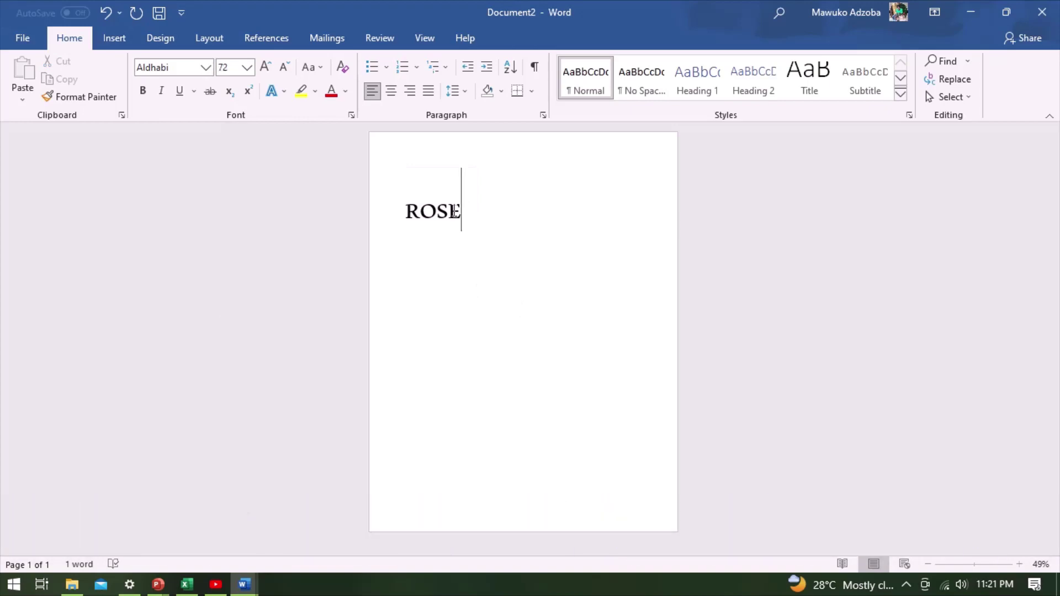
pyautogui.moveTo(464, 210); pyautogui.dragTo(394, 213)
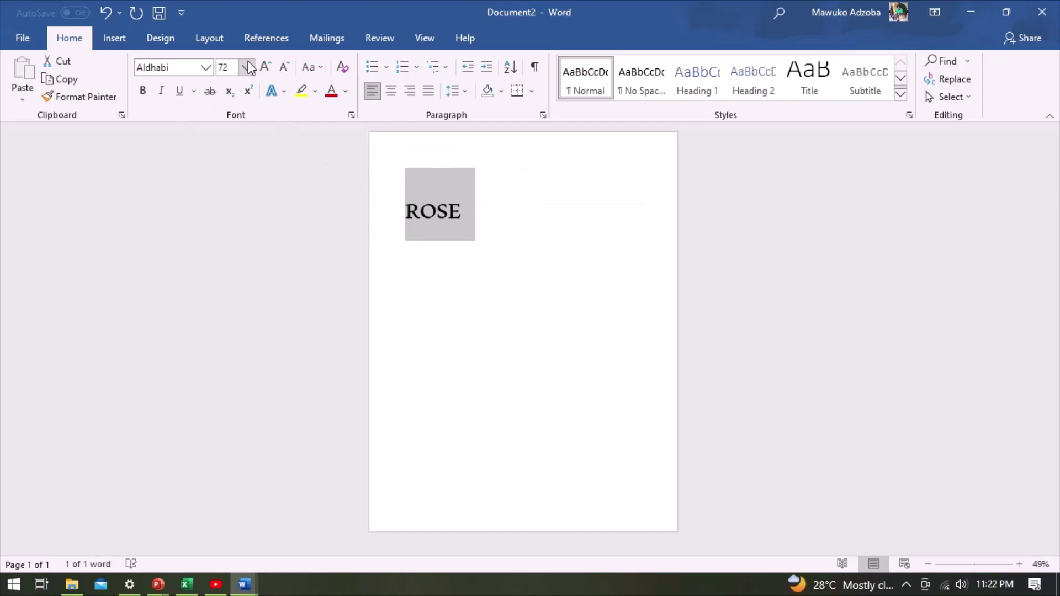
# Step: Try clearing ROSE's formatting, undo it, and set the text to size 72
pyautogui.click(206, 68)
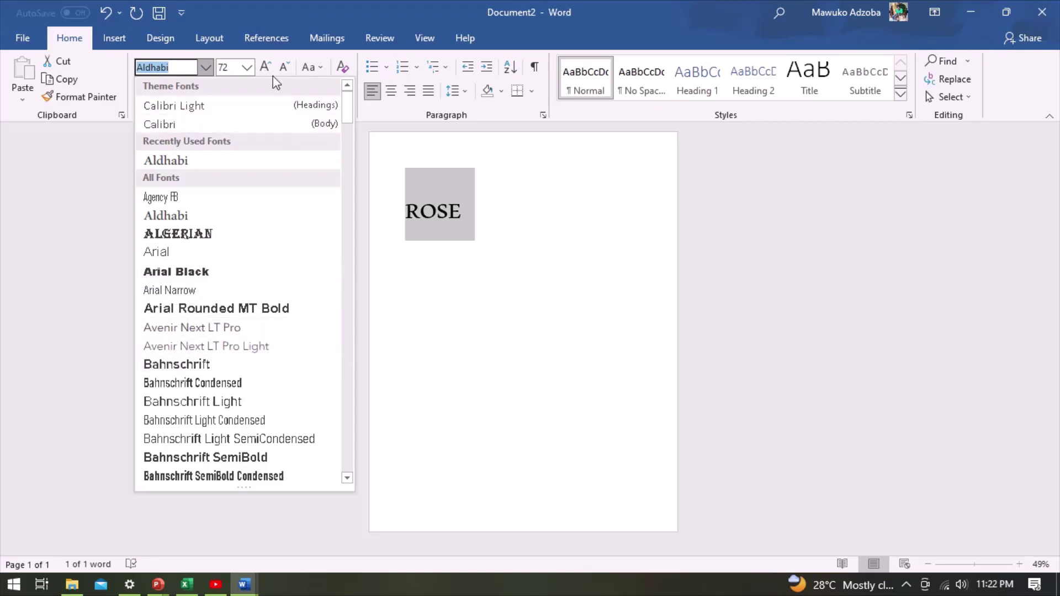
pyautogui.click(342, 77)
pyautogui.click(343, 77)
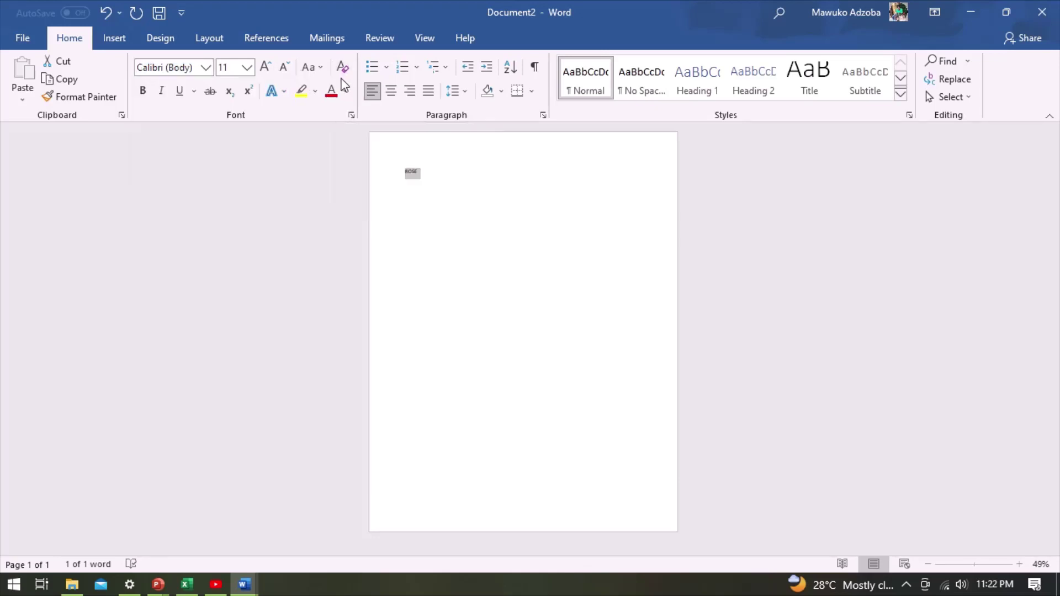
pyautogui.hotkey('ctrl', 'z')
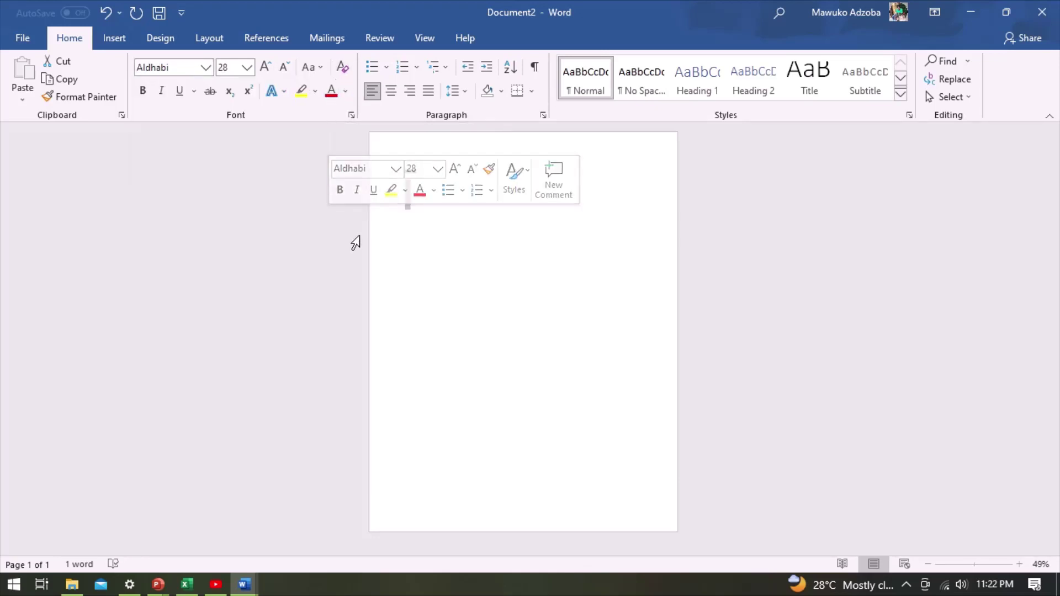
pyautogui.click(438, 169)
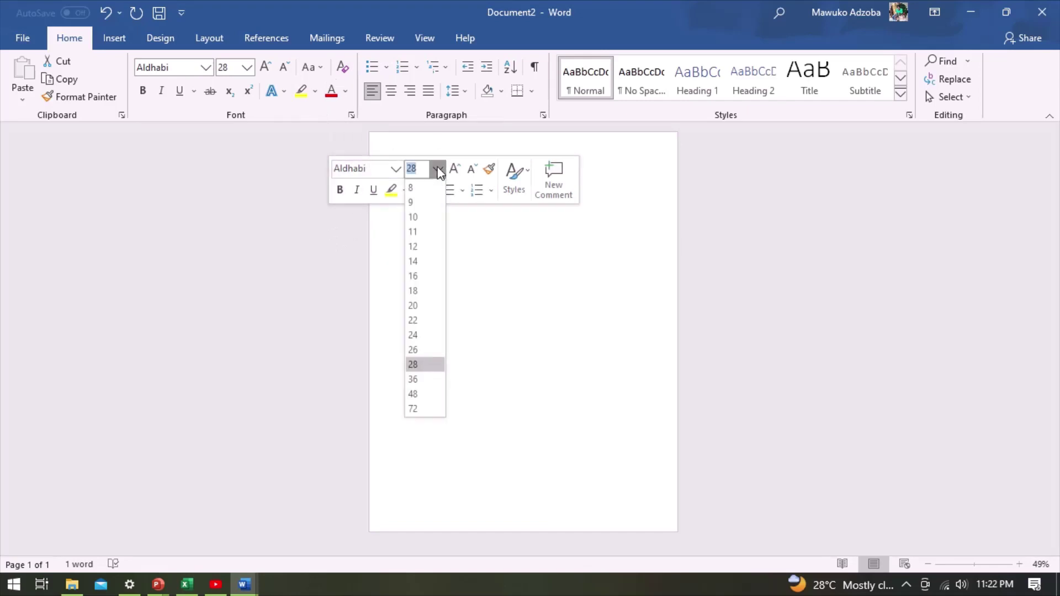
pyautogui.click(415, 406)
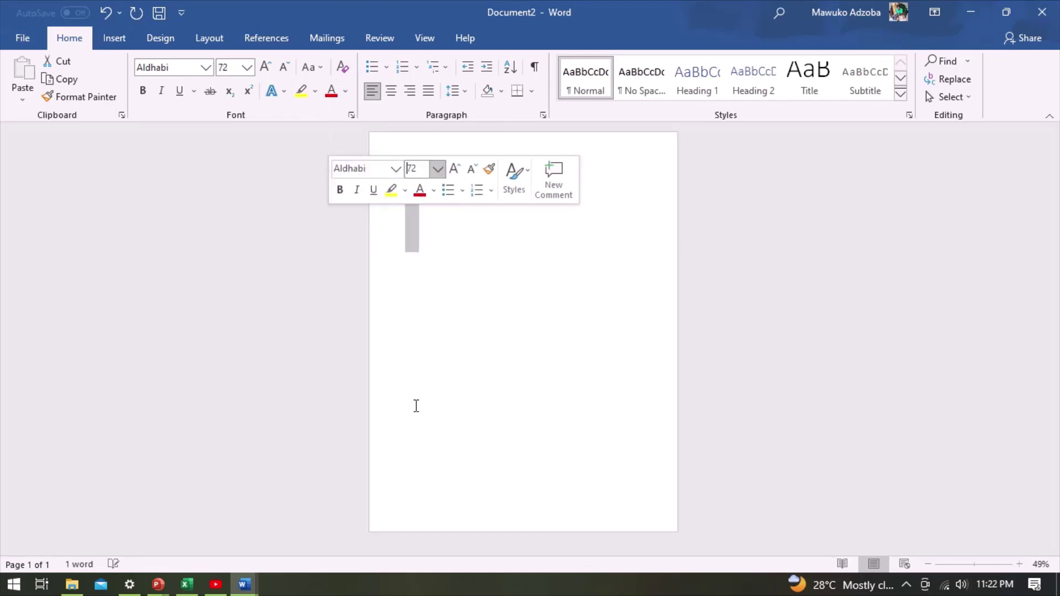
pyautogui.click(448, 215)
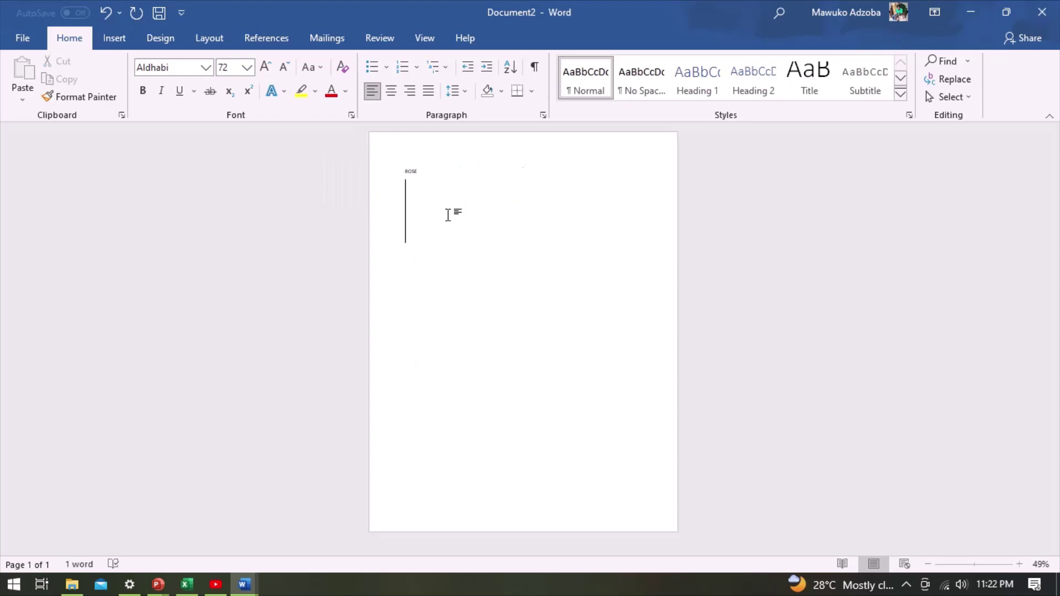
# Step: Delete ROSE and retype it in Calibri at size 72
pyautogui.click(447, 172)
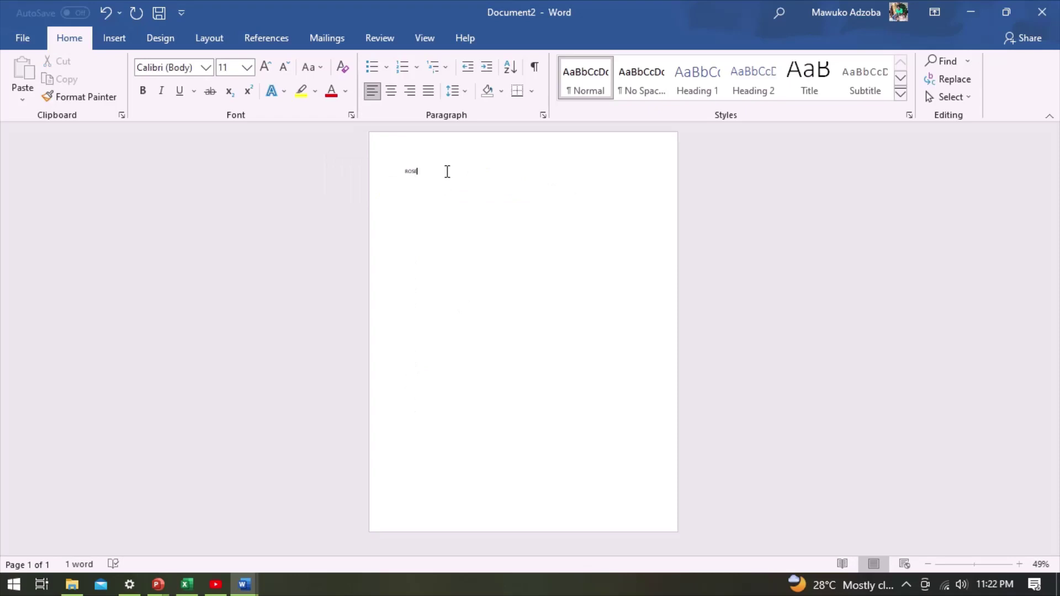
pyautogui.press('BackSpace')
pyautogui.write('a')
pyautogui.click(248, 67)
pyautogui.click(223, 305)
pyautogui.write('ROS')
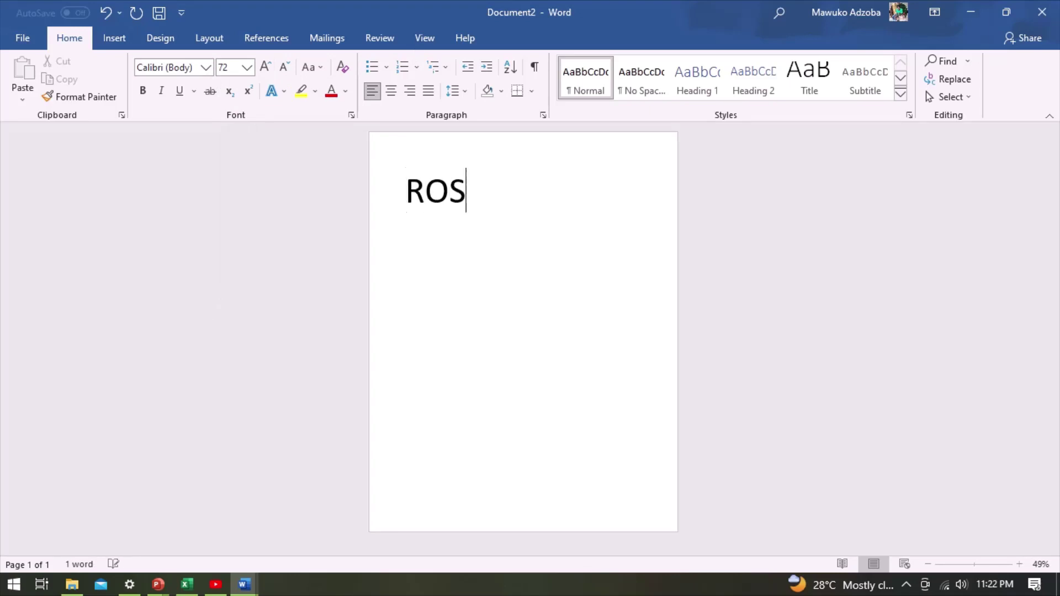
pyautogui.write('E')
# Step: Select ROSE and apply Dark Blue from the Standard Colors font palette
pyautogui.click(341, 93)
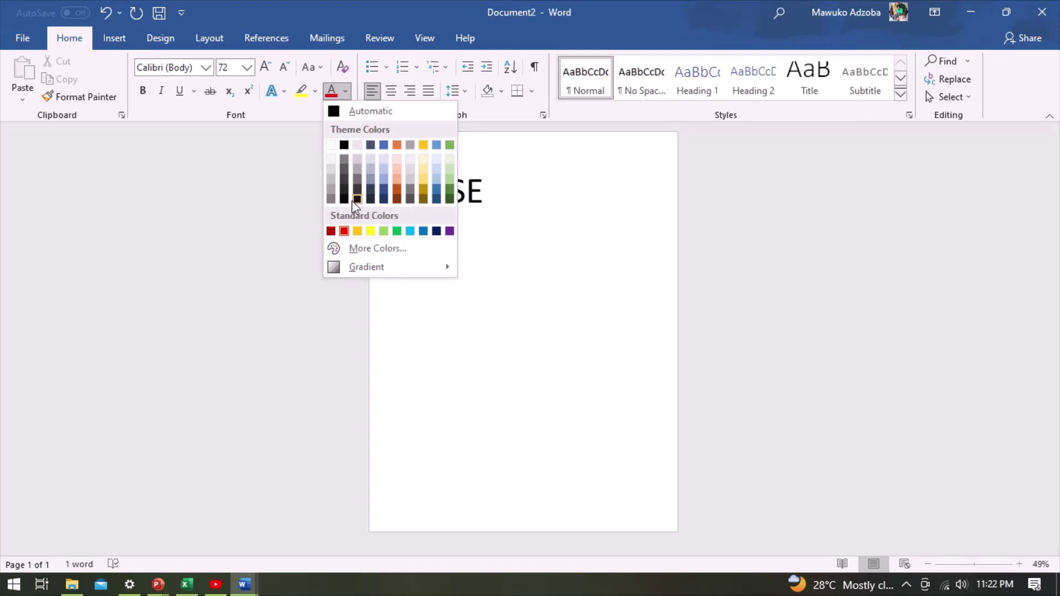
pyautogui.click(504, 221)
pyautogui.moveTo(486, 193); pyautogui.dragTo(360, 204)
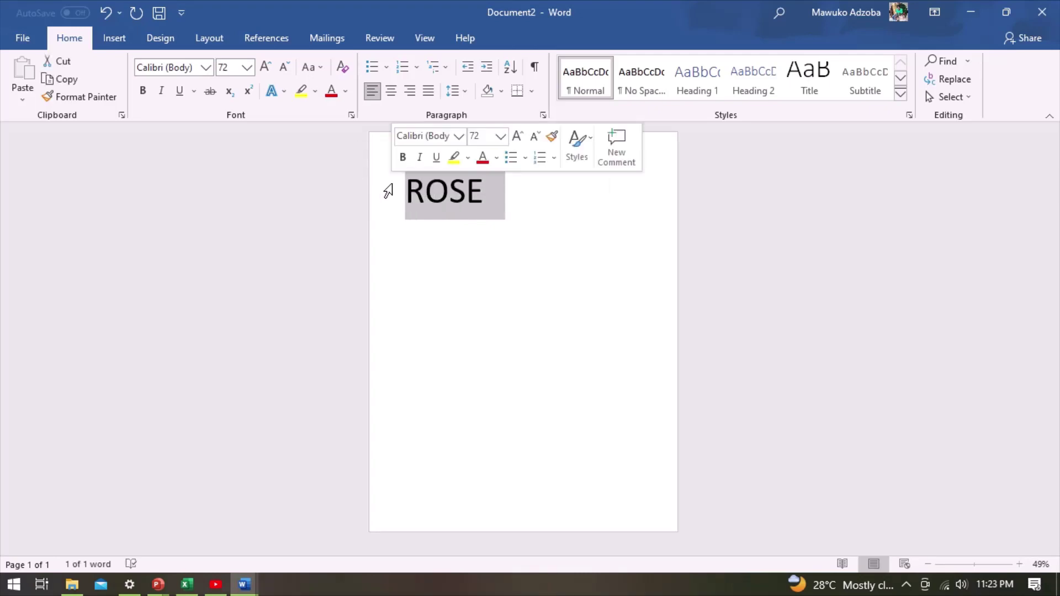
pyautogui.click(345, 92)
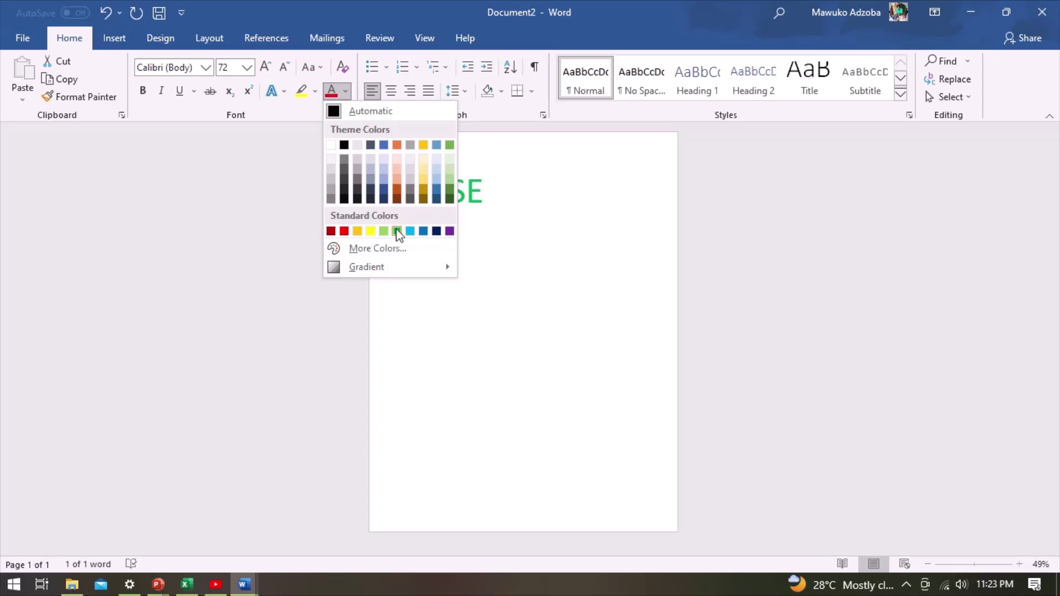
pyautogui.click(436, 230)
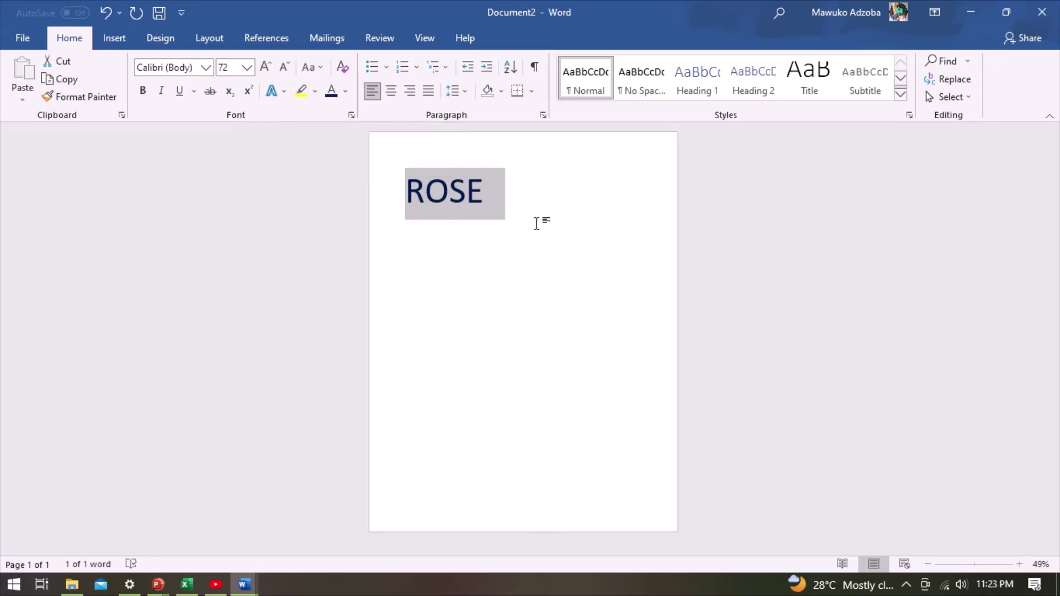
# Step: Replace ROSE with the text 'AMA IS AGIRL.' ending in a full stop
pyautogui.press('Delete')
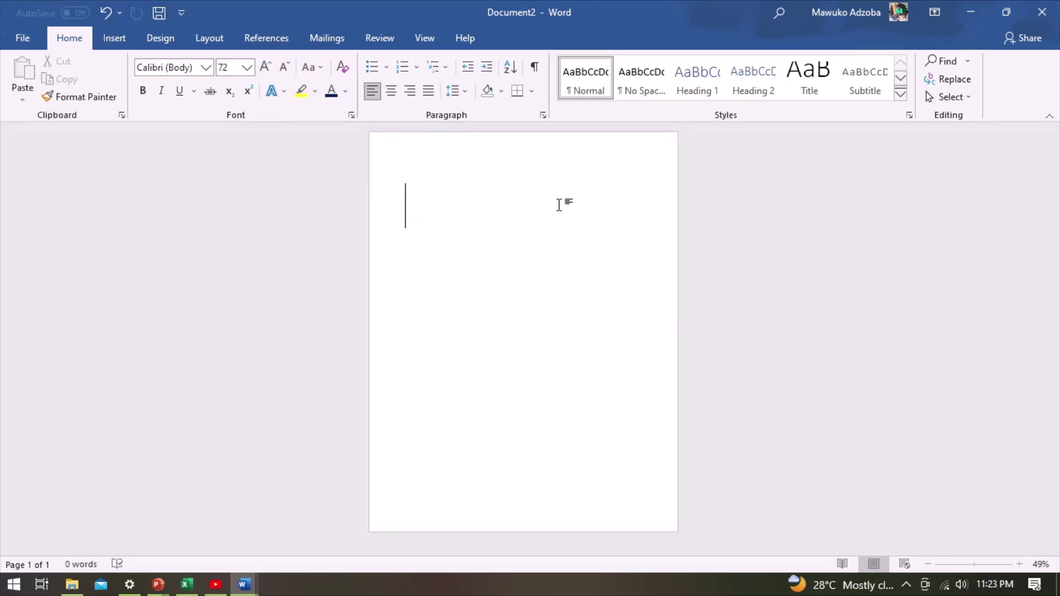
pyautogui.write('AMA ')
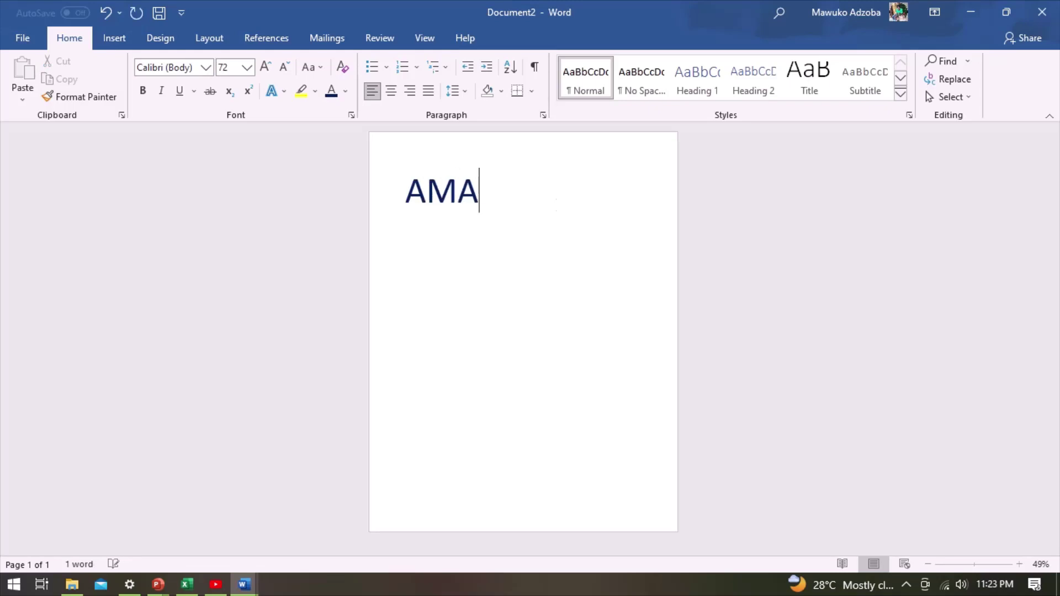
pyautogui.write('IS ')
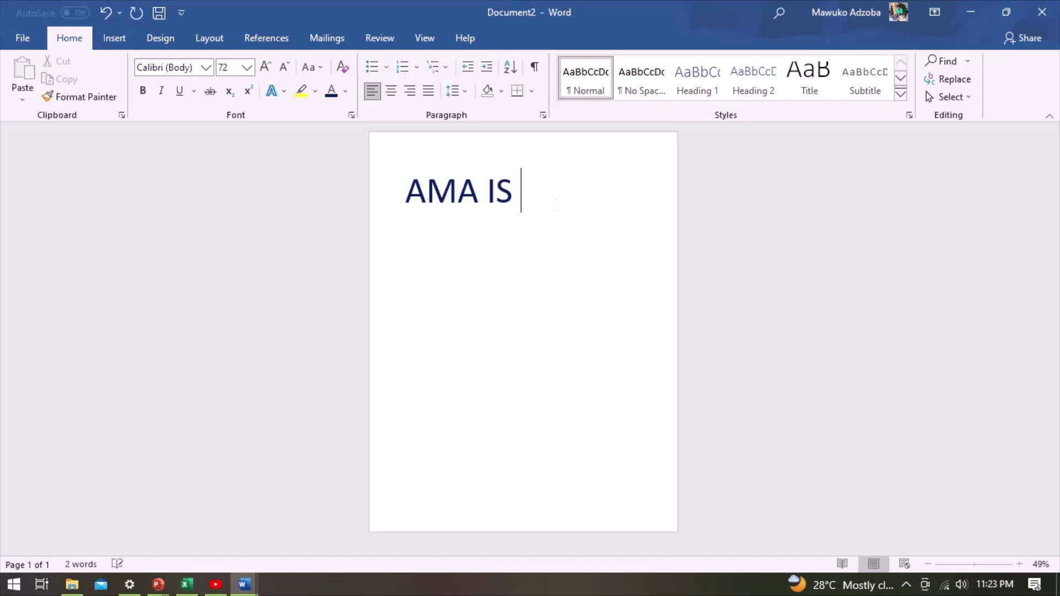
pyautogui.write('AGIR')
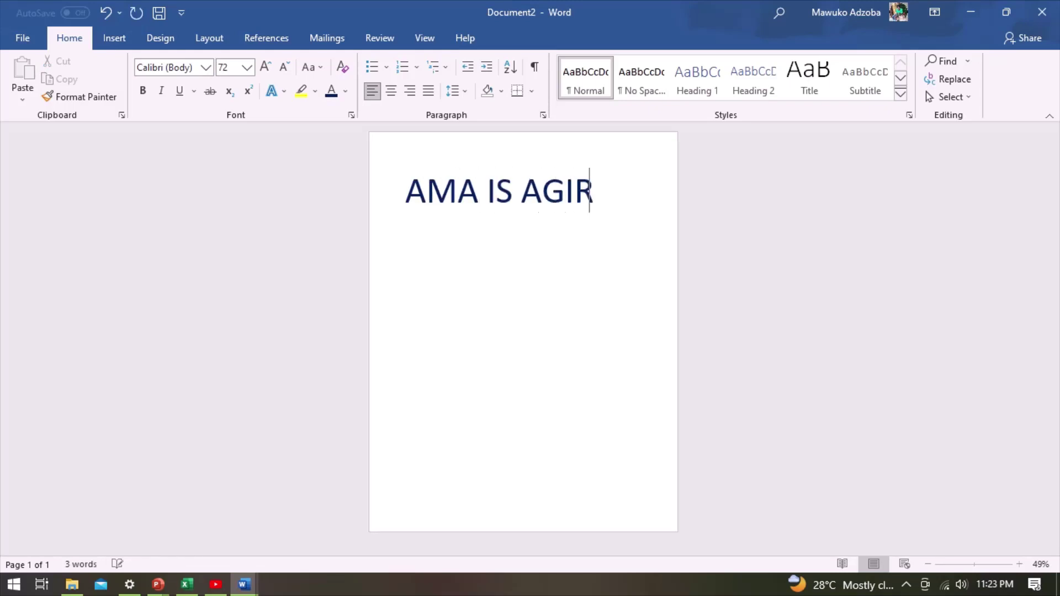
pyautogui.write('L')
pyautogui.press('BackSpace')
pyautogui.write(',')
pyautogui.press('BackSpace')
pyautogui.press('BackSpace')
pyautogui.write('L')
pyautogui.write('.')
# Step: Select the 'AMA IS AGIRL.' line, try each alignment, and settle on Justify
pyautogui.moveTo(620, 197); pyautogui.dragTo(409, 182)
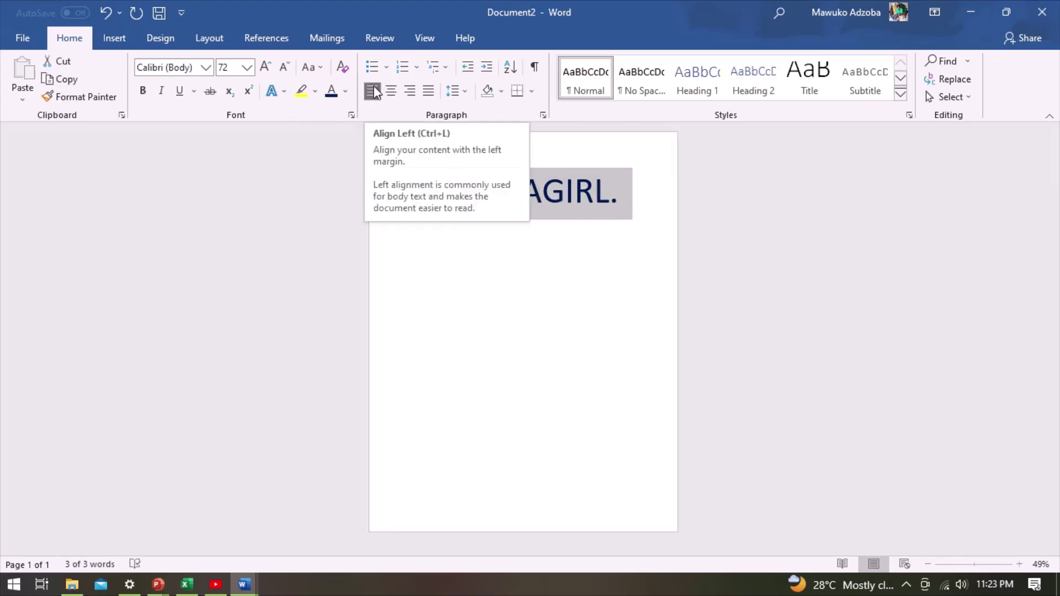
pyautogui.hotkey('ctrl', 'j')
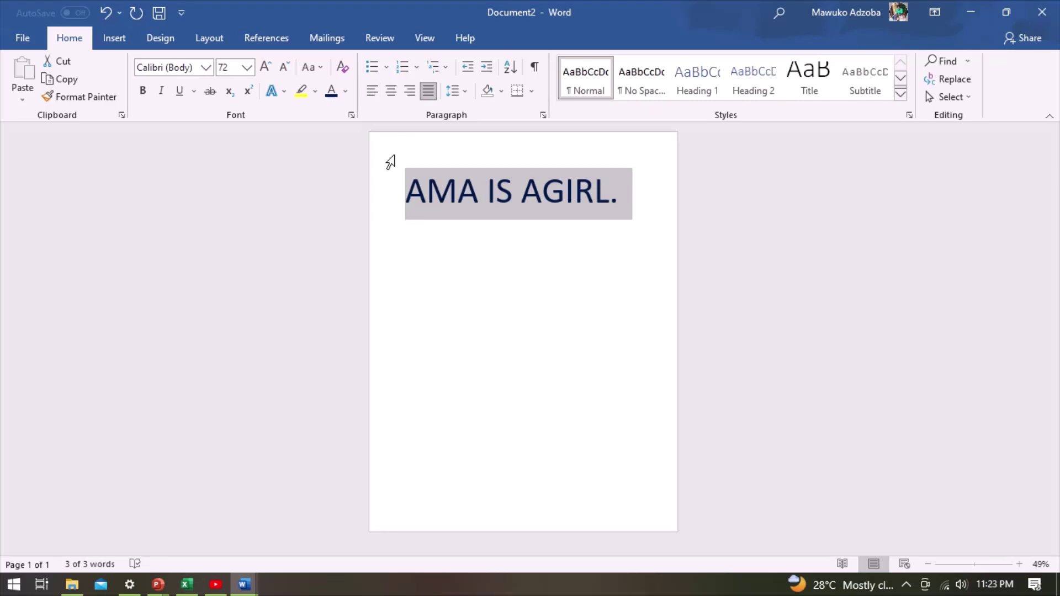
pyautogui.click(392, 97)
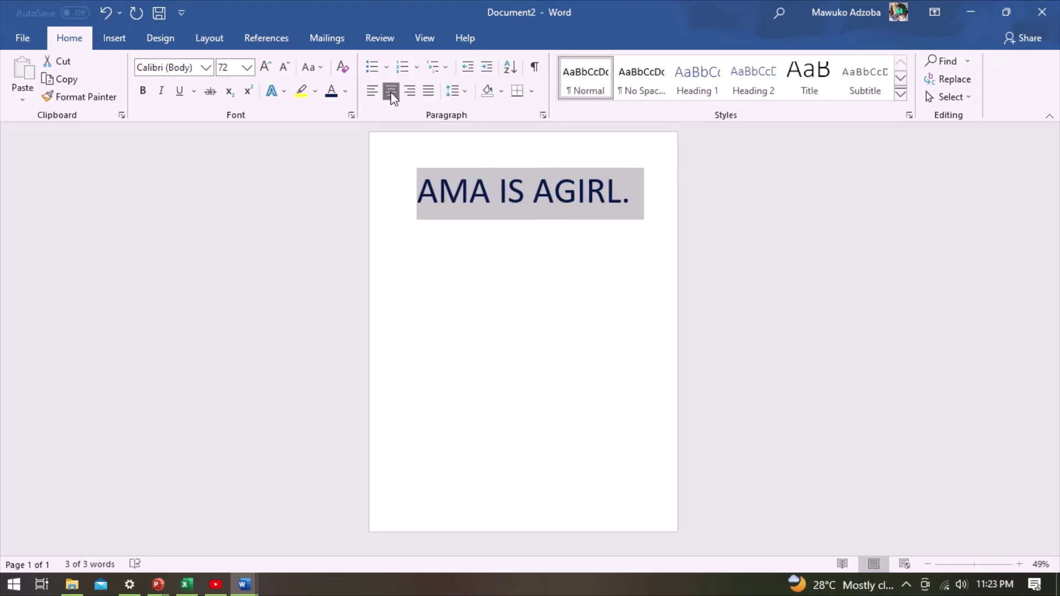
pyautogui.click(408, 93)
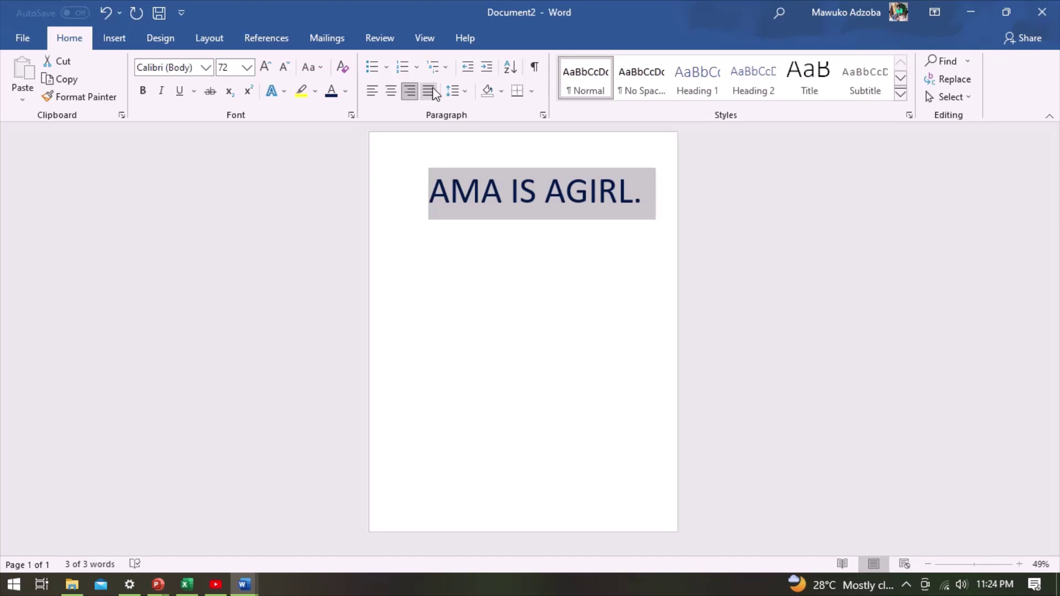
pyautogui.click(434, 94)
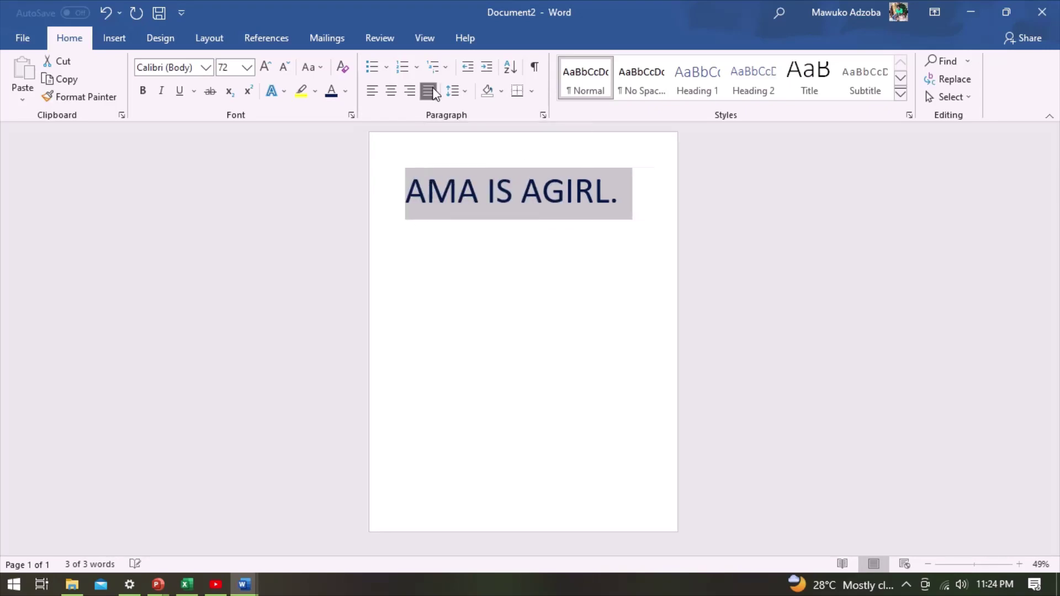
pyautogui.click(434, 94)
pyautogui.hotkey('ctrl', 'j')
pyautogui.click(464, 95)
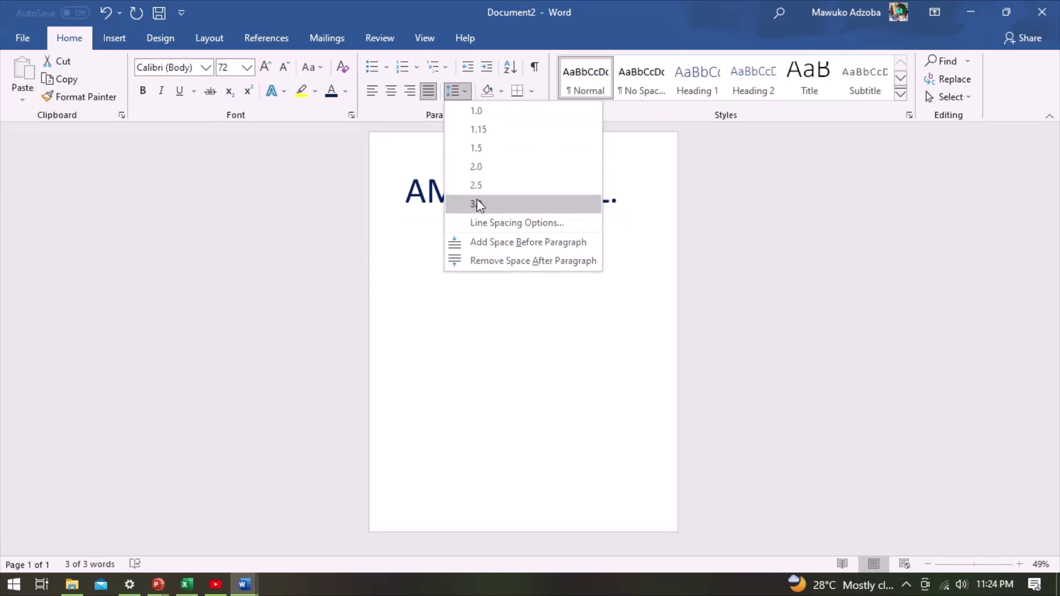
# Step: Insert a space before GIRL so it reads 'AMA IS A GIRL.', keeping line spacing unchanged
pyautogui.click(567, 445)
pyautogui.click(552, 299)
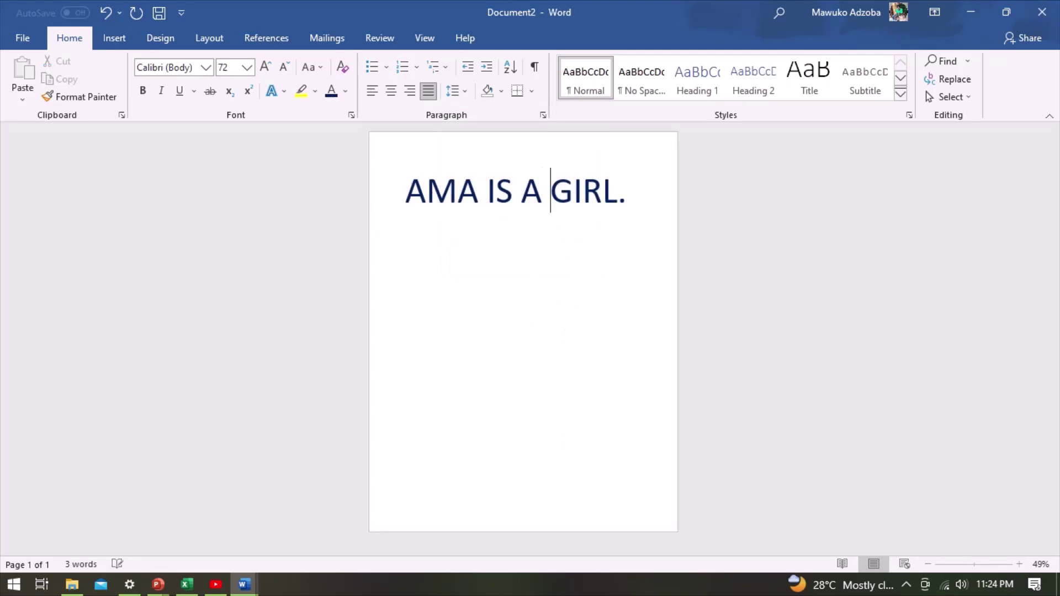
pyautogui.click(603, 250)
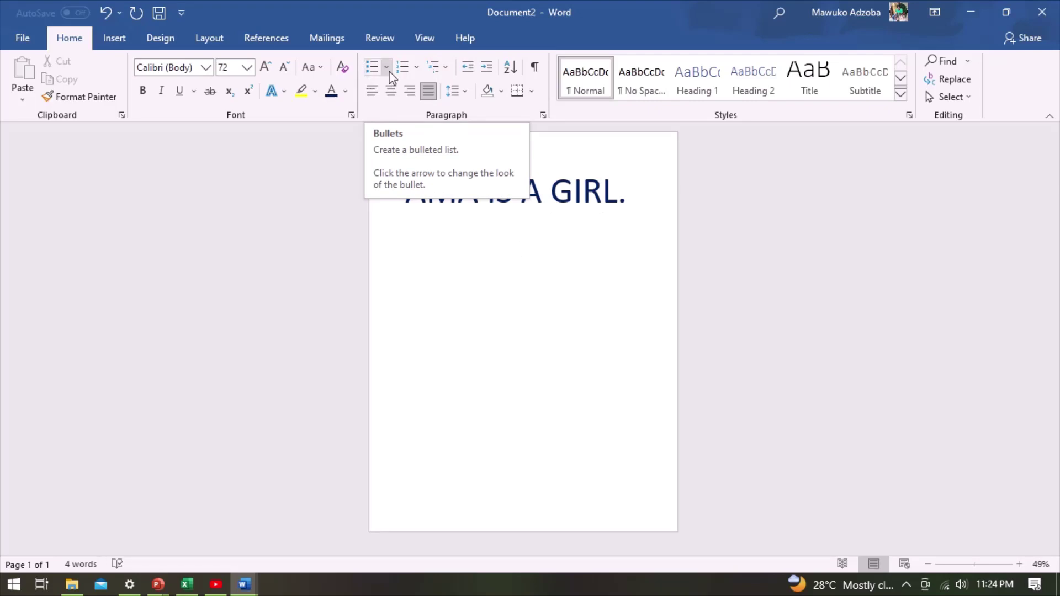
pyautogui.click(387, 68)
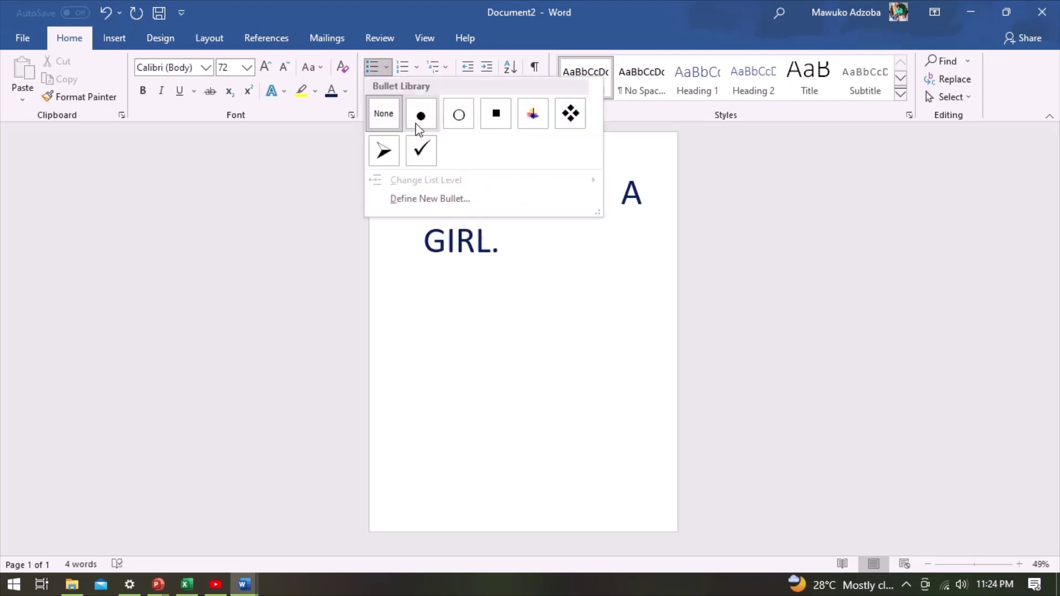
pyautogui.click(588, 310)
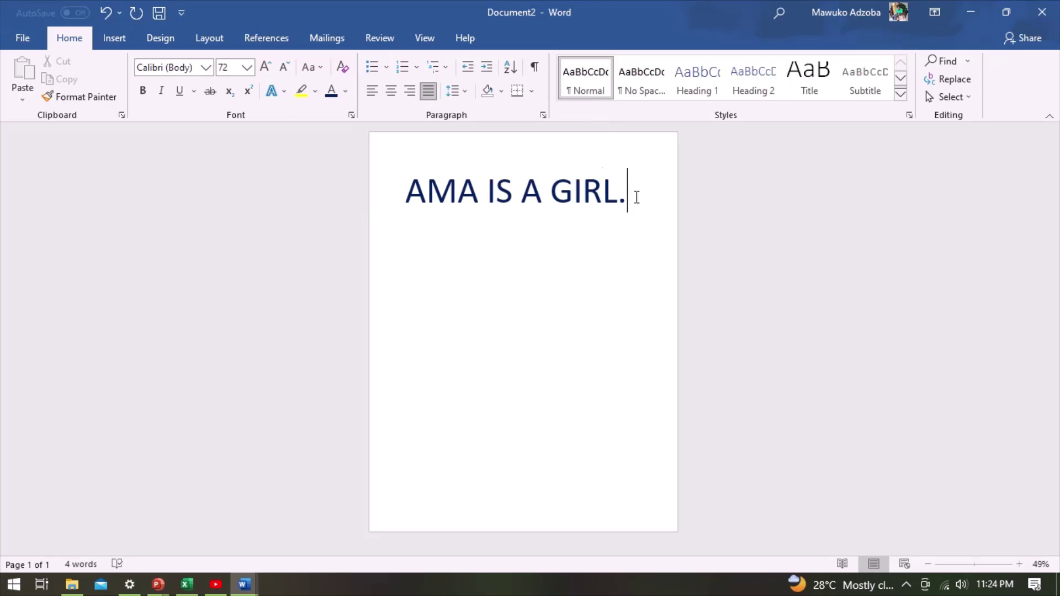
pyautogui.moveTo(634, 195); pyautogui.dragTo(403, 211)
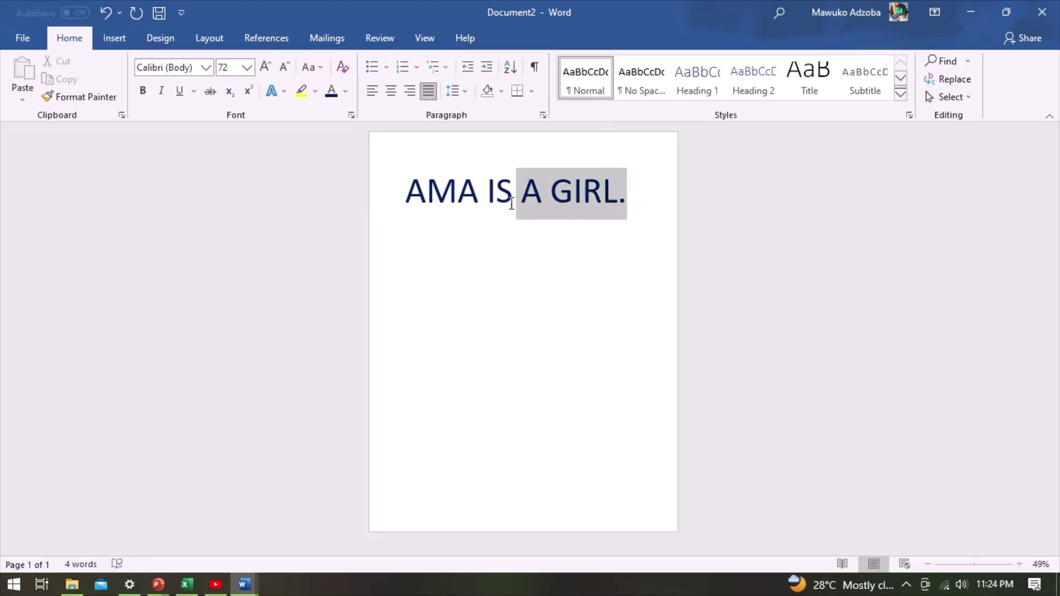
pyautogui.click(403, 211)
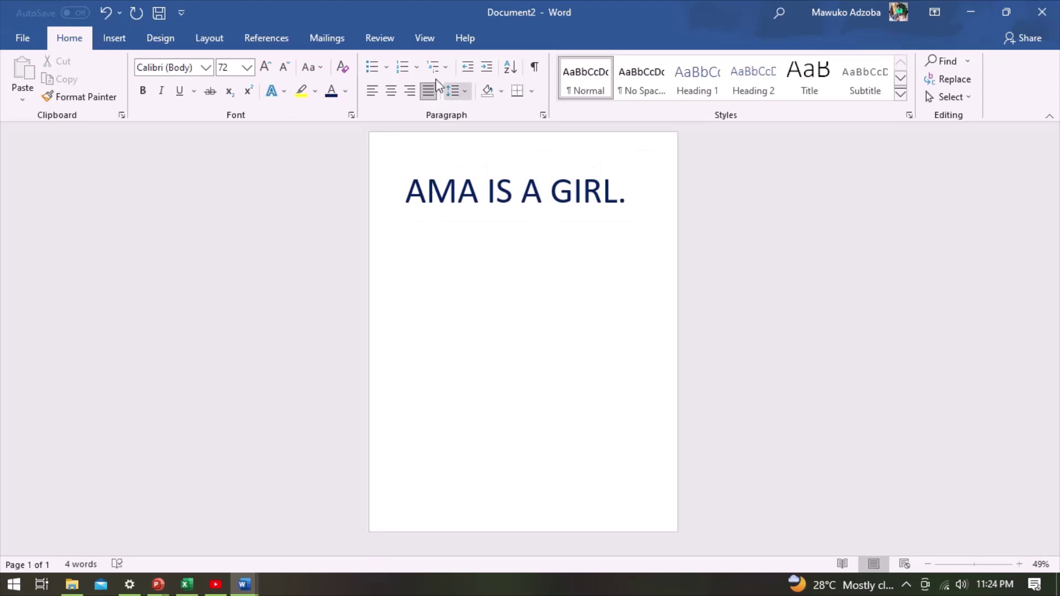
pyautogui.click(418, 67)
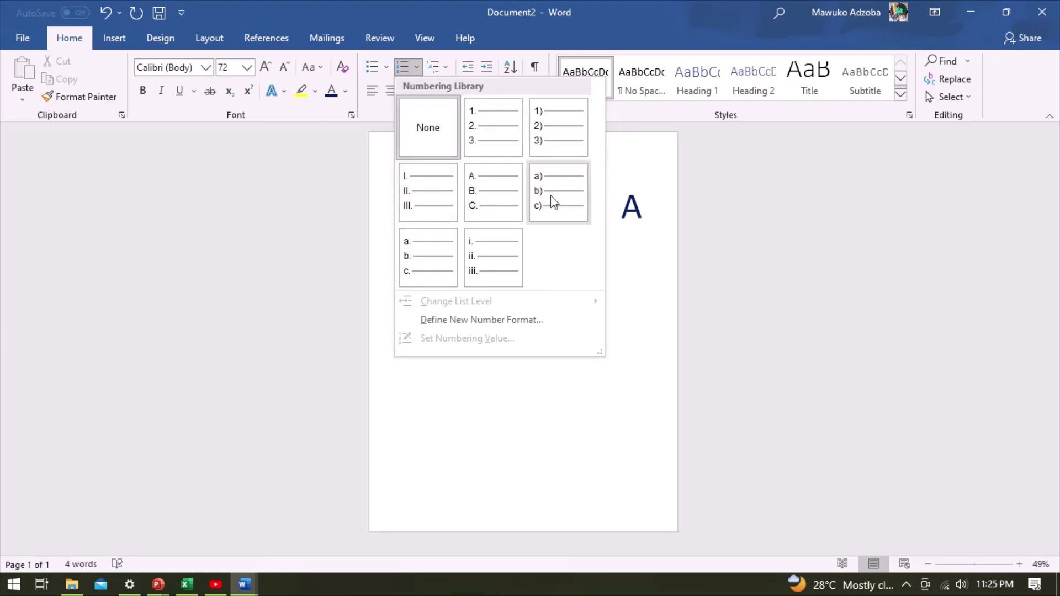
pyautogui.click(350, 359)
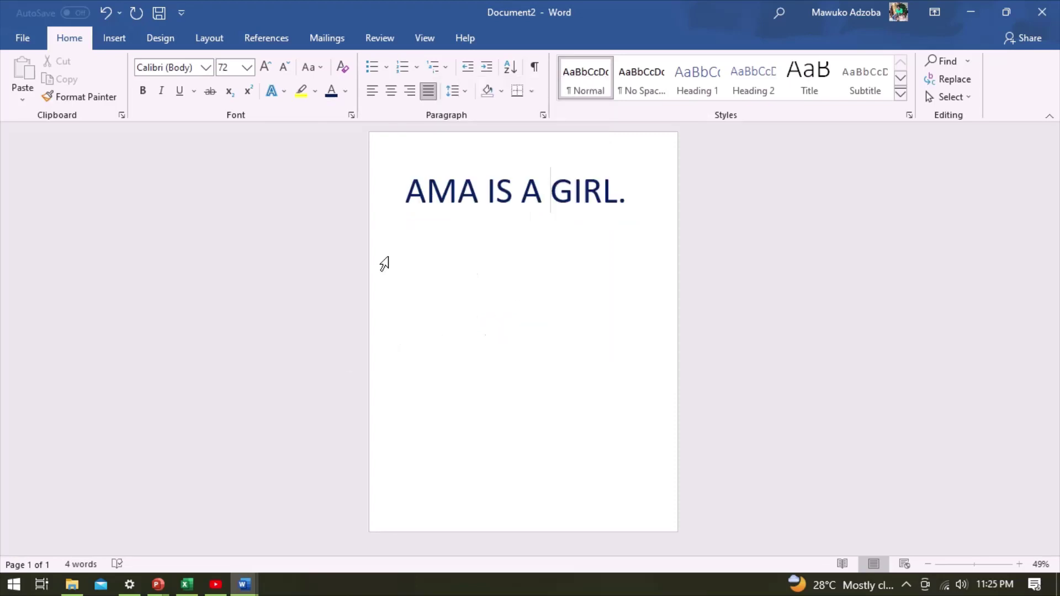
# Step: Erase the line and start an I. II. III. Roman-numeral numbered list
pyautogui.click(397, 192)
pyautogui.press('BackSpace')
pyautogui.press('BackSpace')
pyautogui.press('BackSpace')
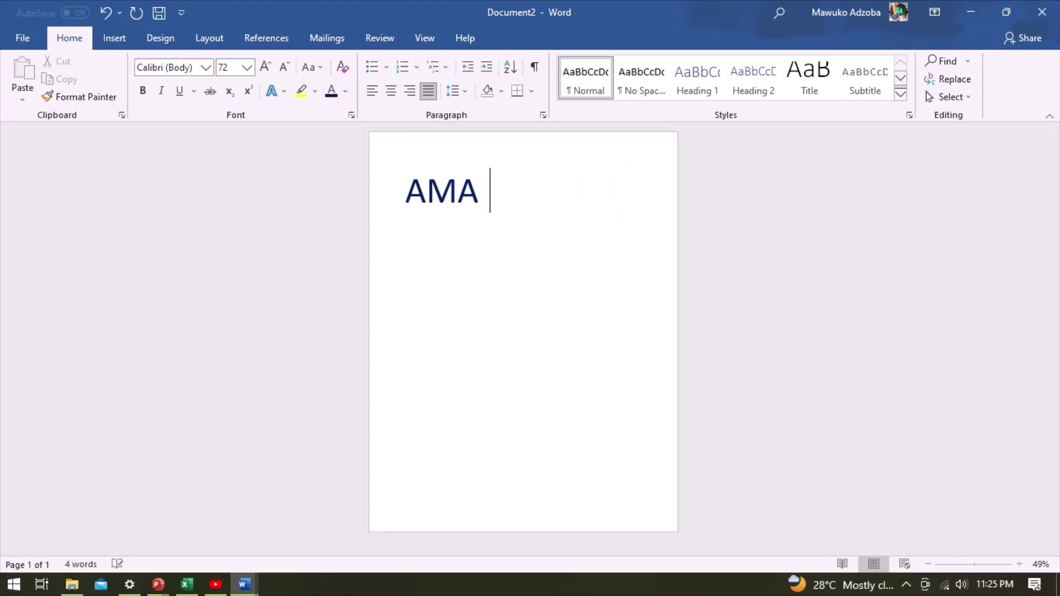
pyautogui.press('BackSpace')
pyautogui.press('BackSpace')
pyautogui.press('BackSpace')
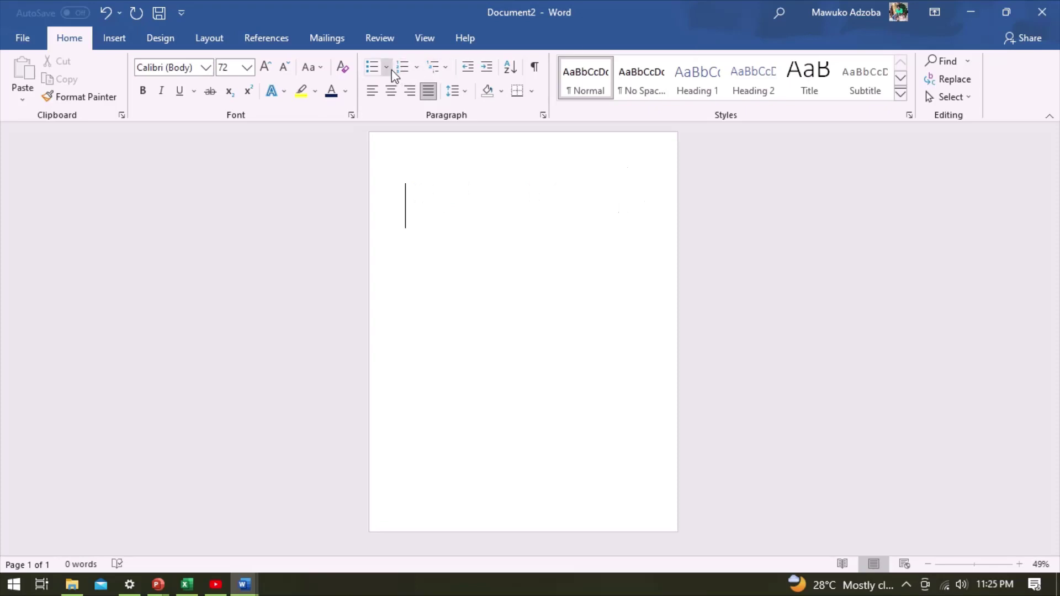
pyautogui.click(417, 68)
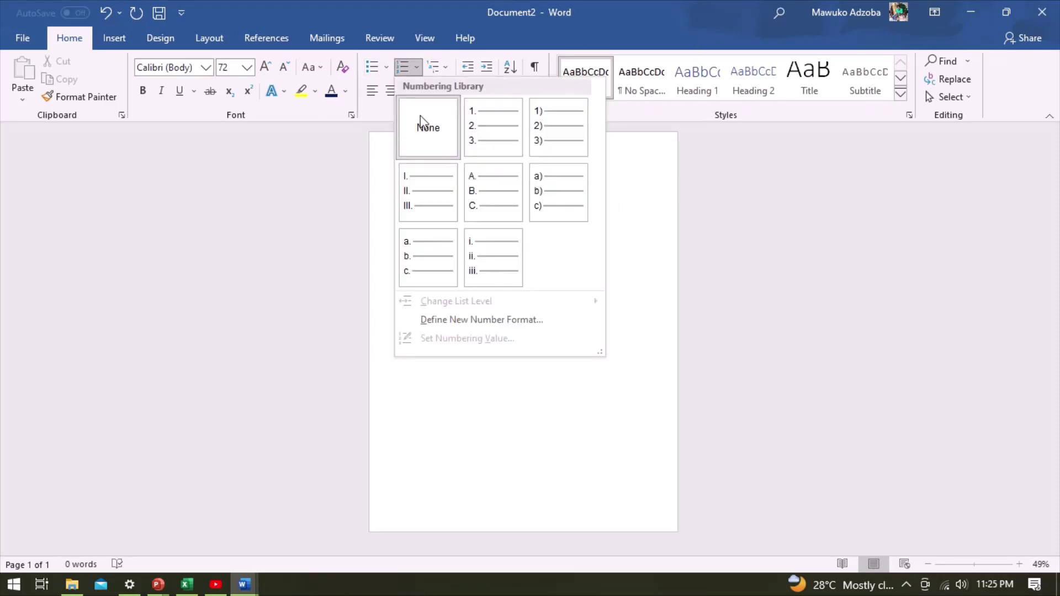
pyautogui.click(440, 199)
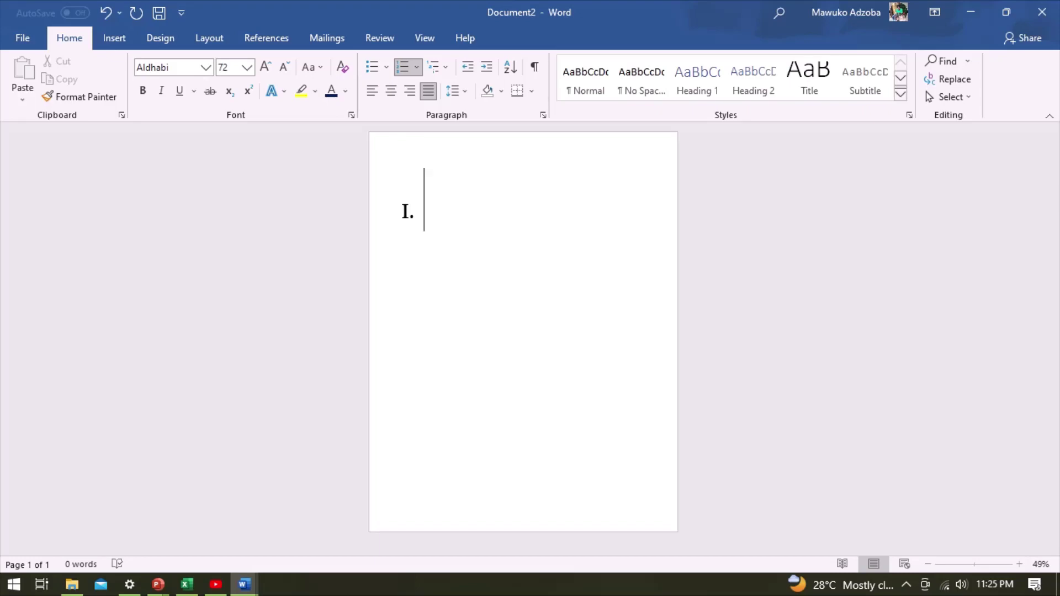
# Step: Enter the items AM A BOY, AMA IS A GIRL and WE ARE ALL ONE
pyautogui.write('AM A')
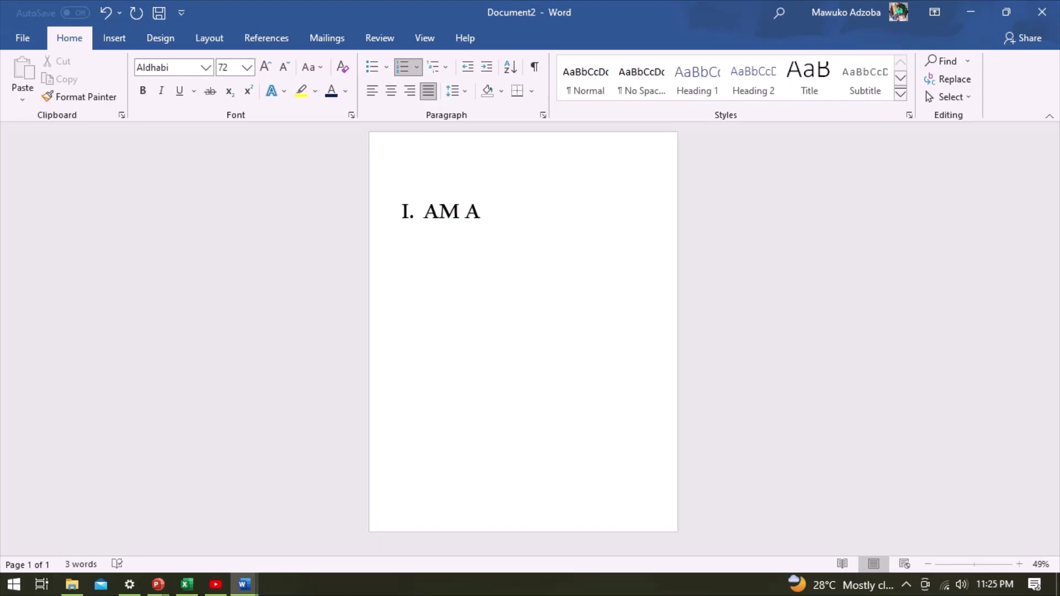
pyautogui.write(' BOY')
pyautogui.press('Return')
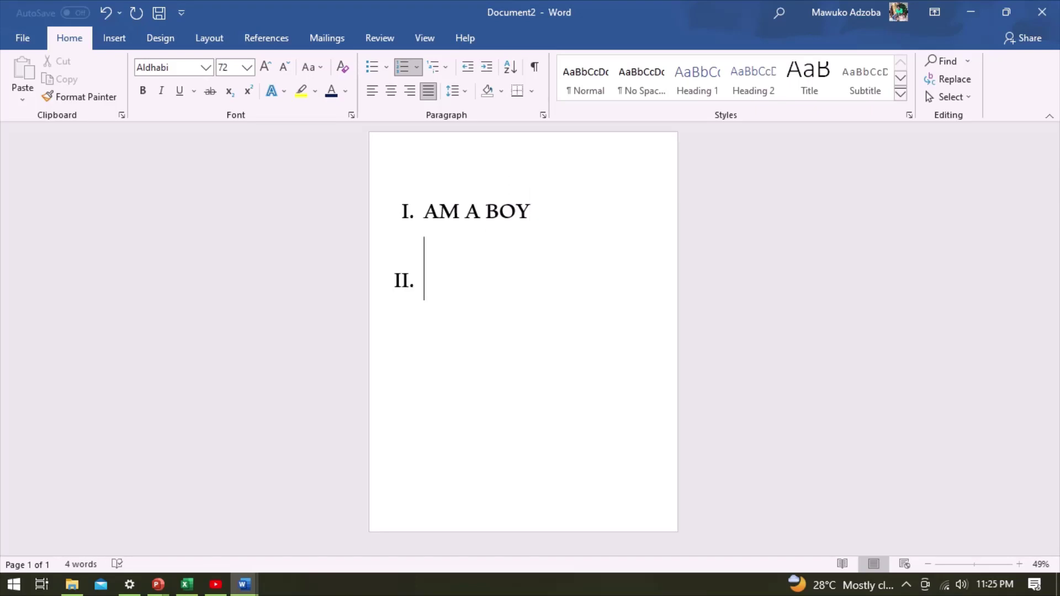
pyautogui.write('AMA ')
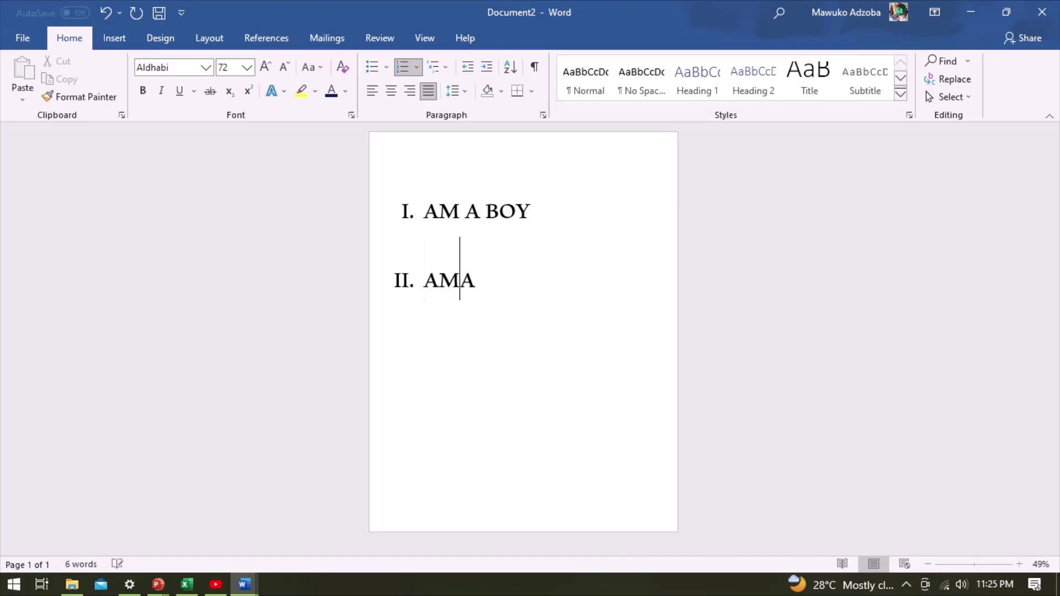
pyautogui.write('IS A ')
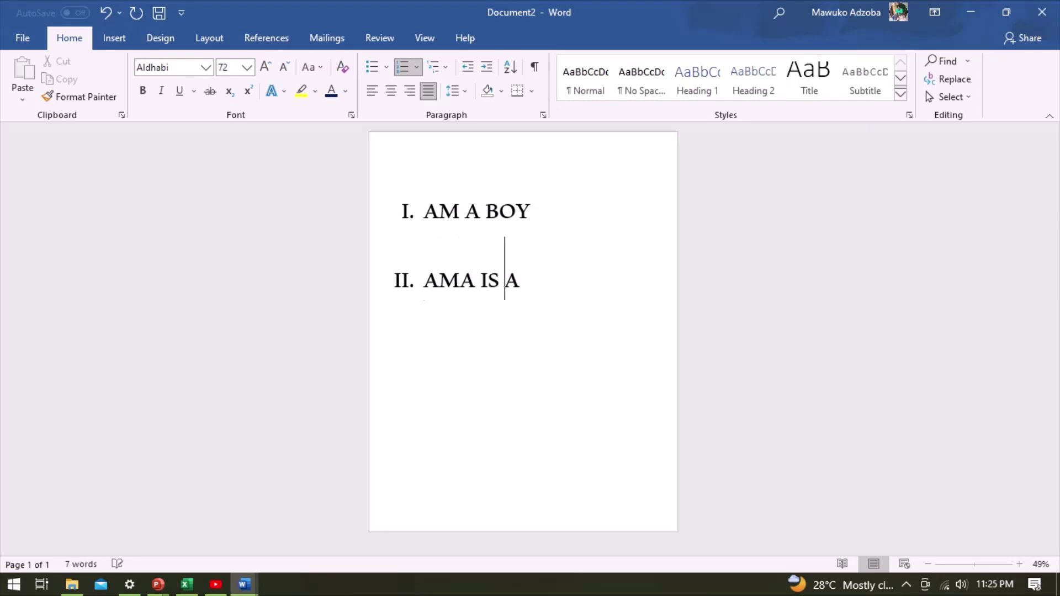
pyautogui.write('GIRL')
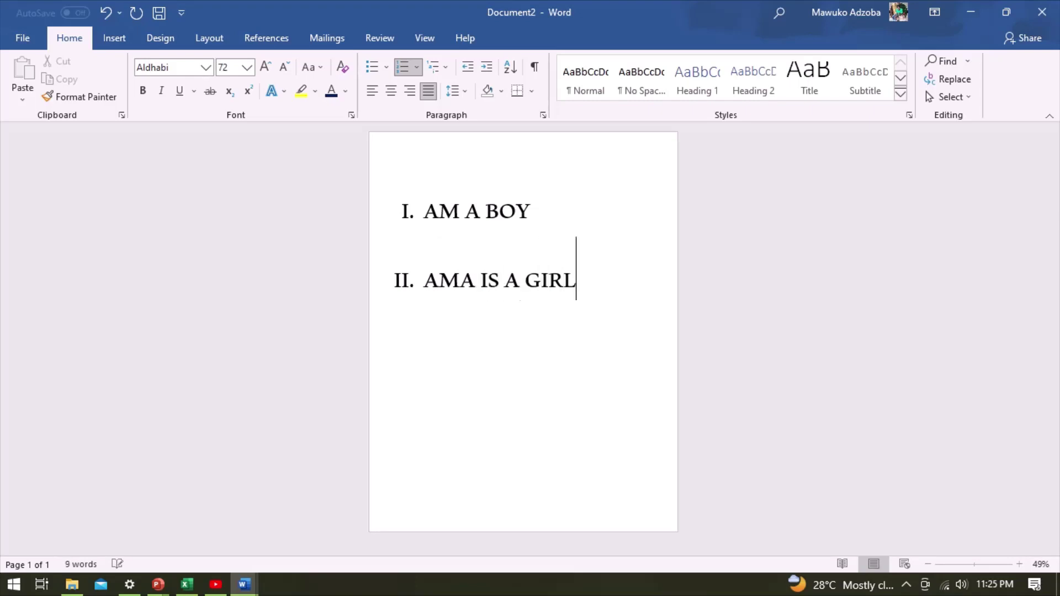
pyautogui.press('Return')
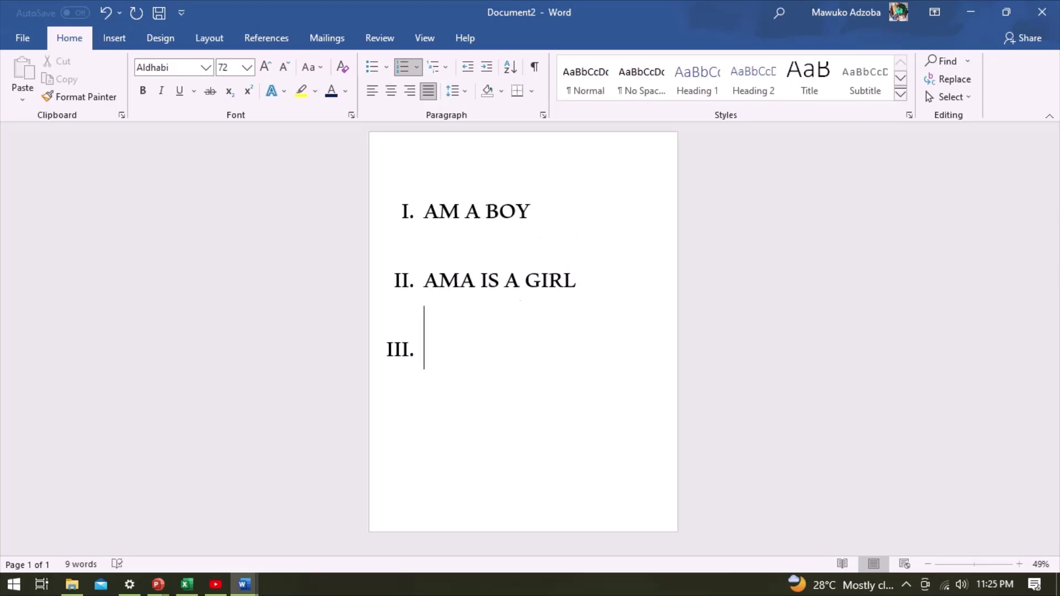
pyautogui.write('WE')
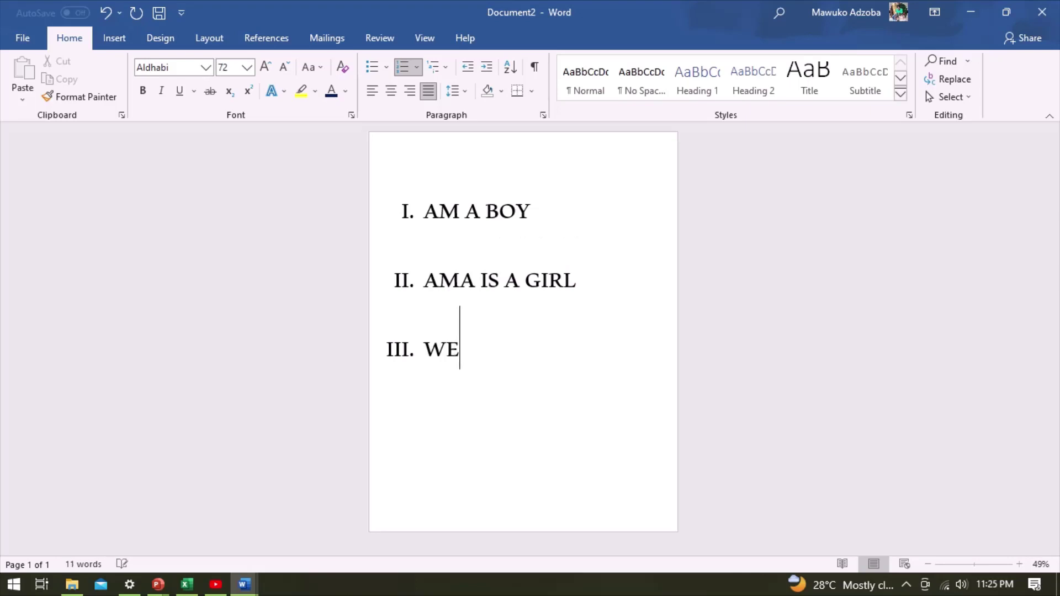
pyautogui.write(' ALL')
pyautogui.press('BackSpace')
pyautogui.press('BackSpace')
pyautogui.press('BackSpace')
pyautogui.press('BackSpace')
pyautogui.write('ARE ')
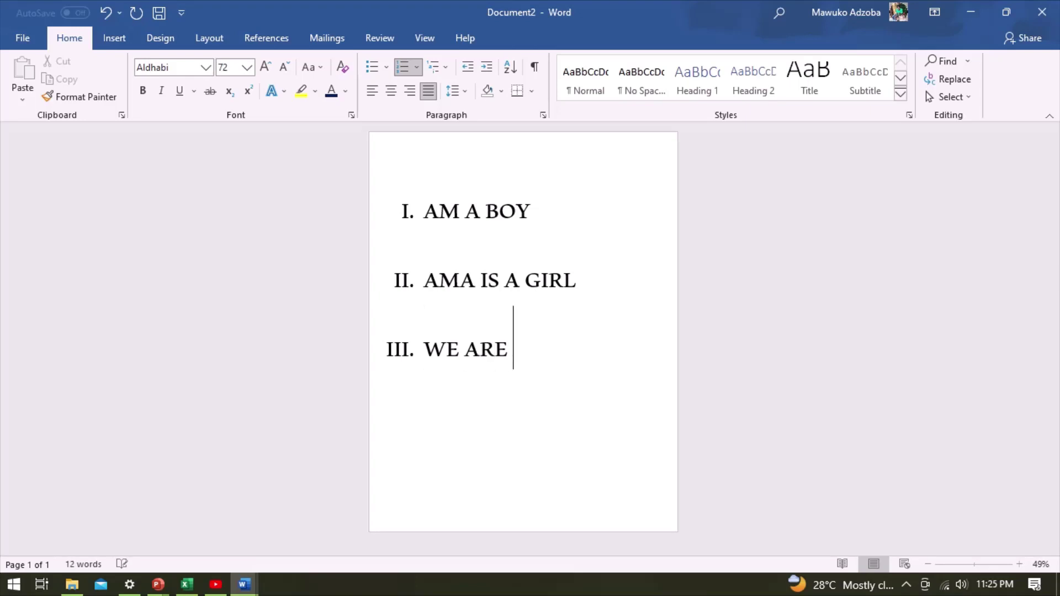
pyautogui.write('ALL O')
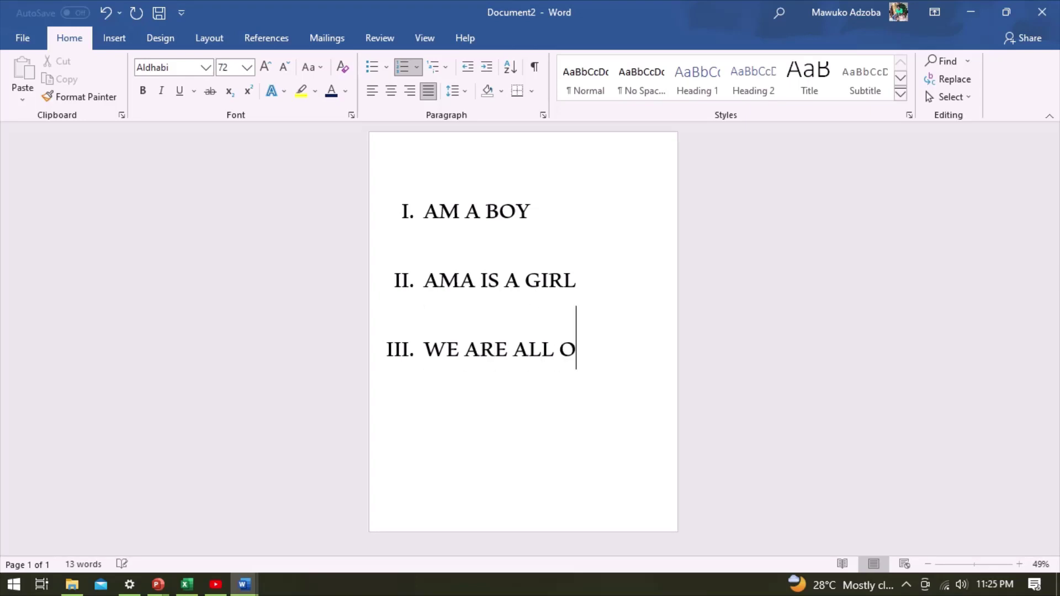
pyautogui.write('NE')
pyautogui.press('Return')
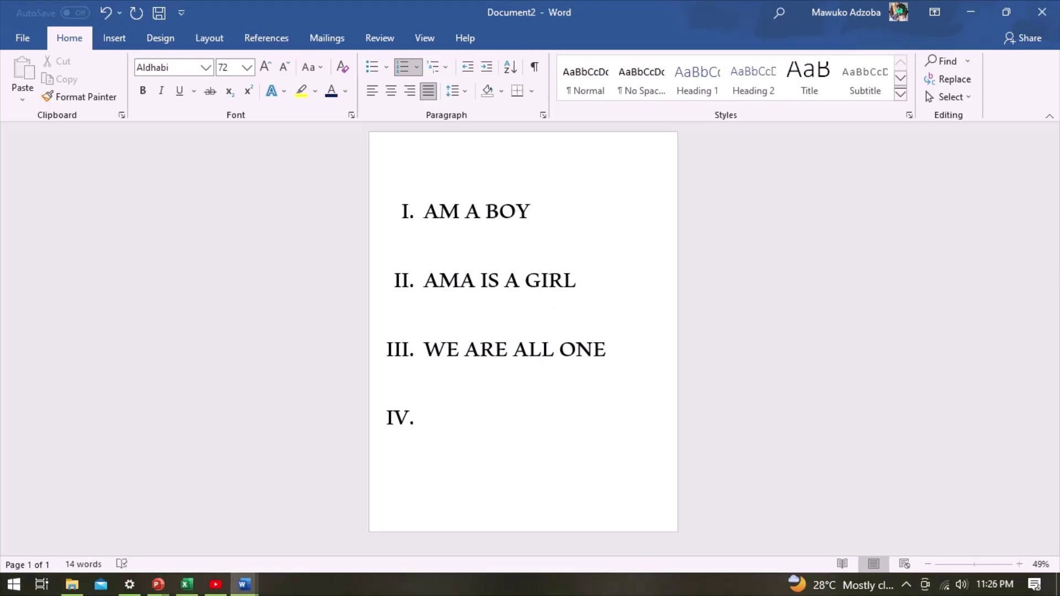
pyautogui.press('Return')
pyautogui.press('BackSpace')
# Step: Select the list lines, try centering, and return the first item to left alignment
pyautogui.click(425, 199)
pyautogui.moveTo(497, 191)
pyautogui.mouseDown()
pyautogui.moveTo(380, 235)
pyautogui.moveTo(386, 215)
pyautogui.mouseUp()
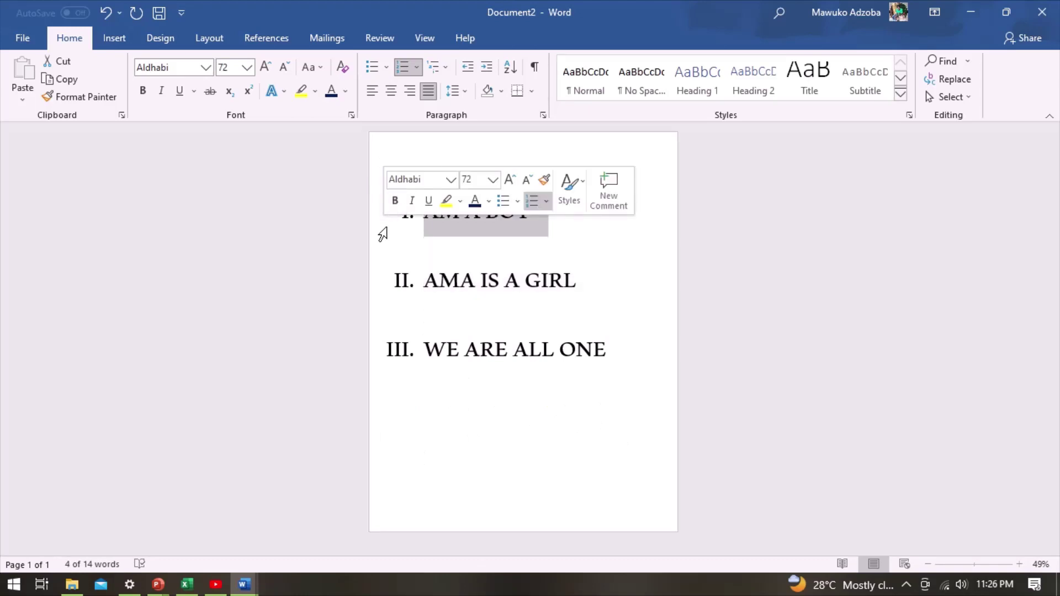
pyautogui.click(403, 211)
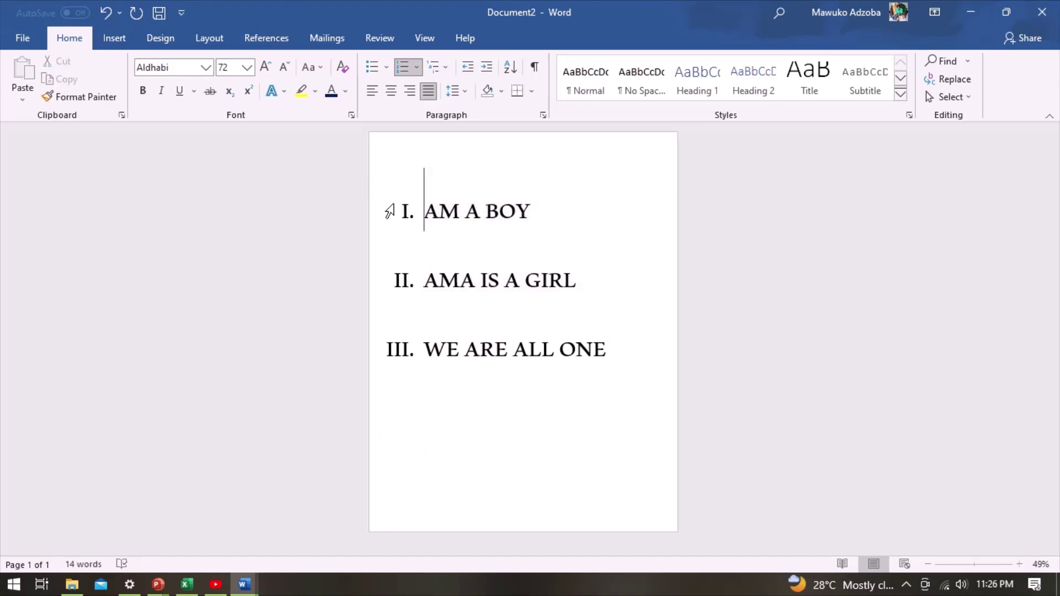
pyautogui.click(380, 216)
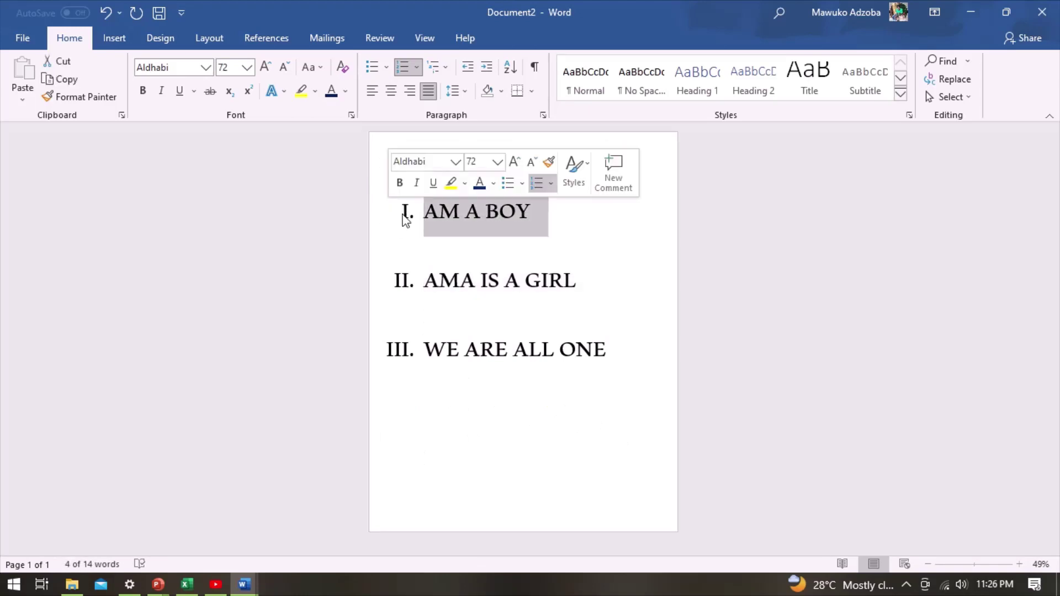
pyautogui.click(390, 218)
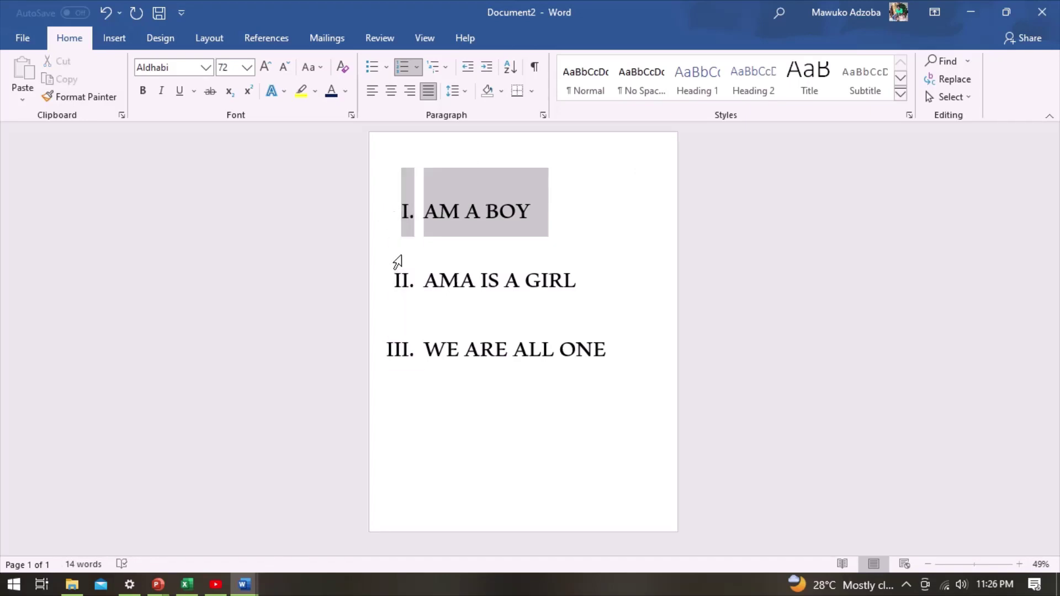
pyautogui.moveTo(390, 218); pyautogui.dragTo(392, 372)
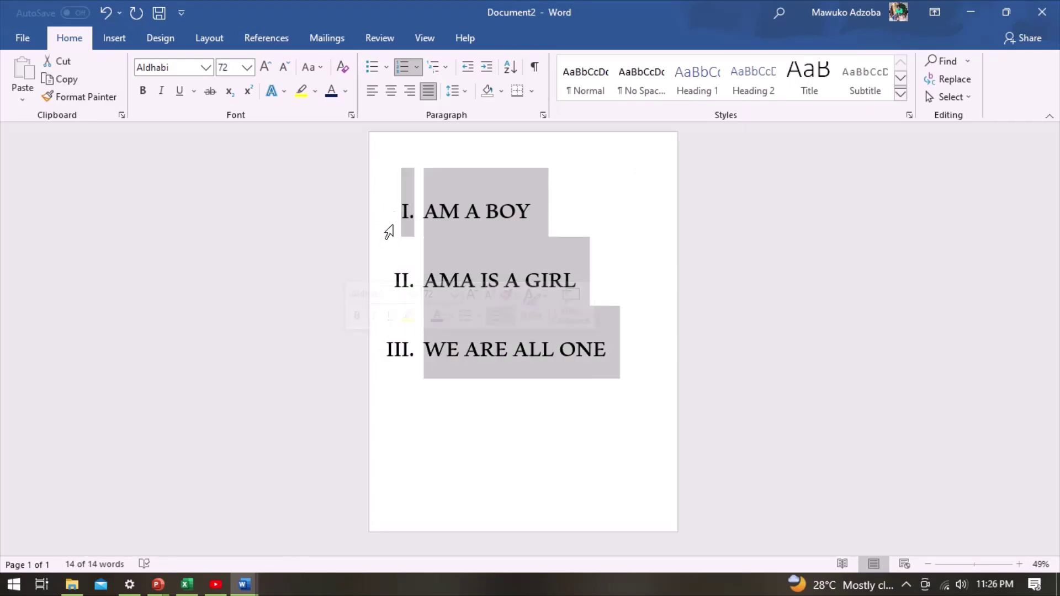
pyautogui.click(386, 229)
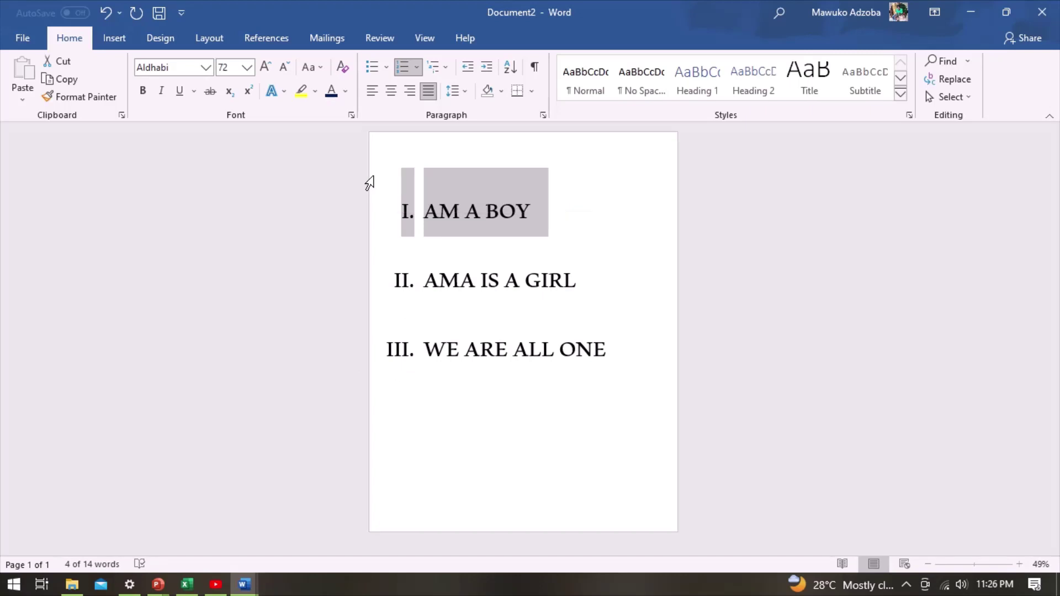
pyautogui.click(398, 169)
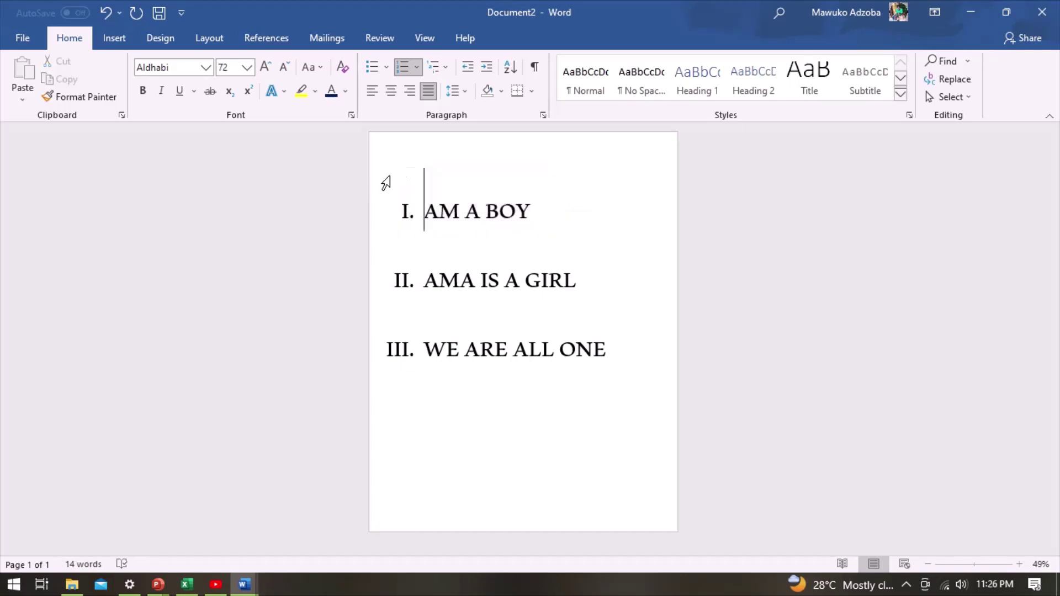
pyautogui.click(385, 174)
pyautogui.click(405, 212)
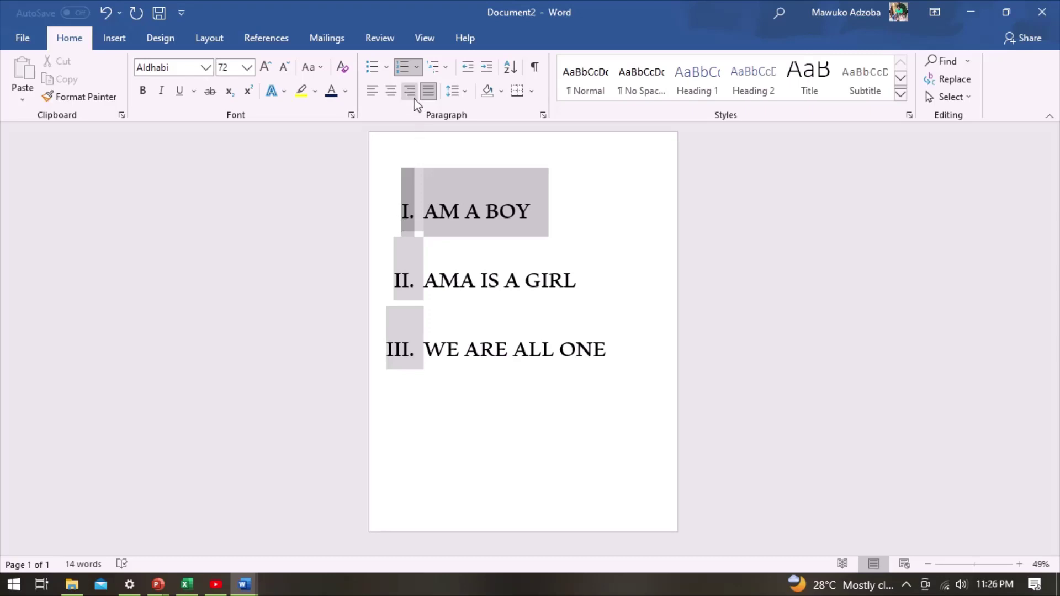
pyautogui.hotkey('ctrl', 'z')
pyautogui.click(391, 99)
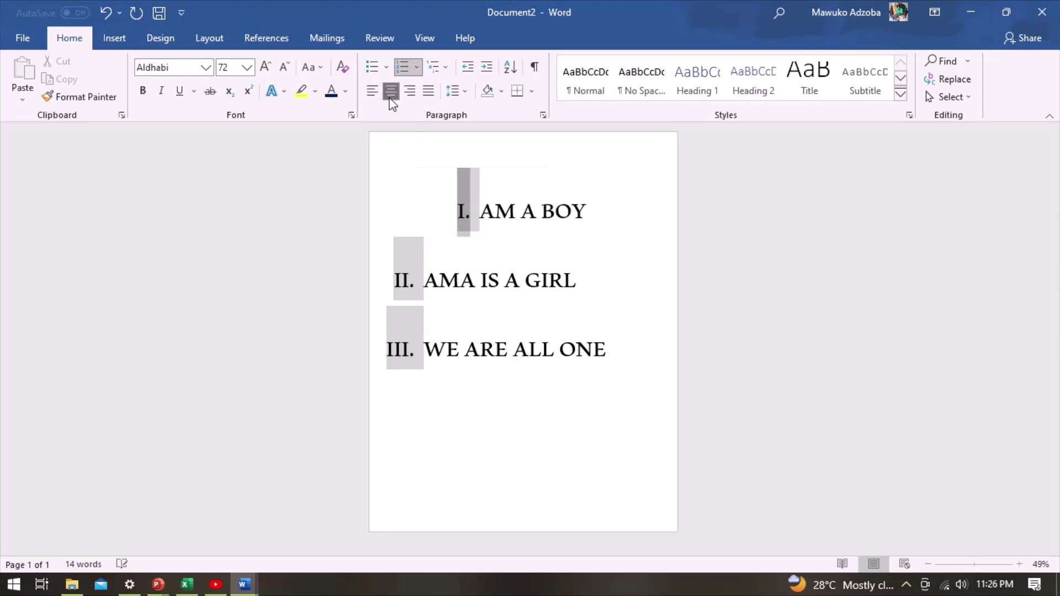
pyautogui.click(391, 100)
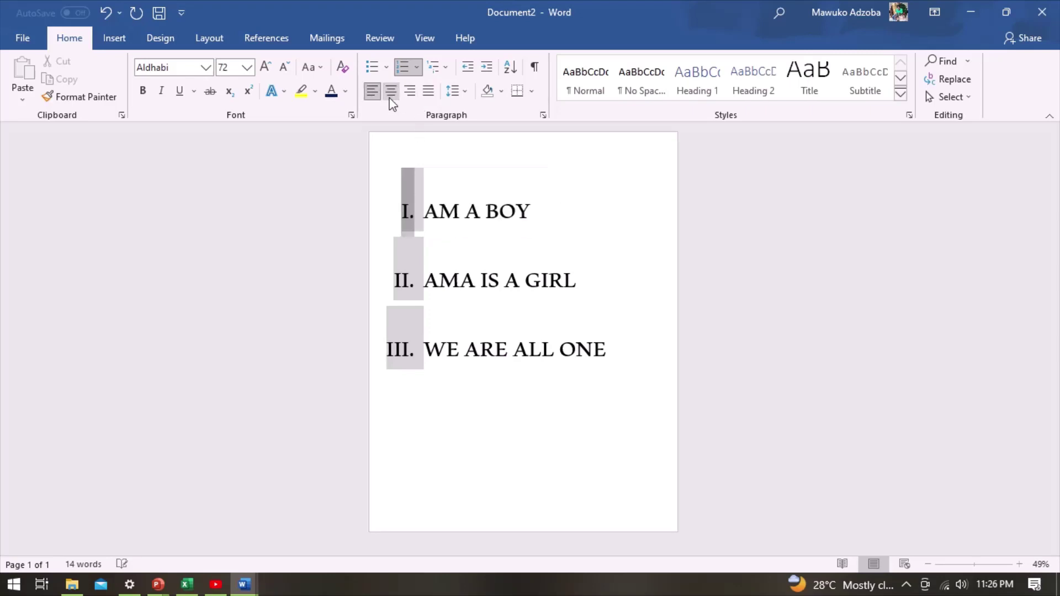
# Step: Add a full stop at the end of each of the three list items
pyautogui.click(625, 207)
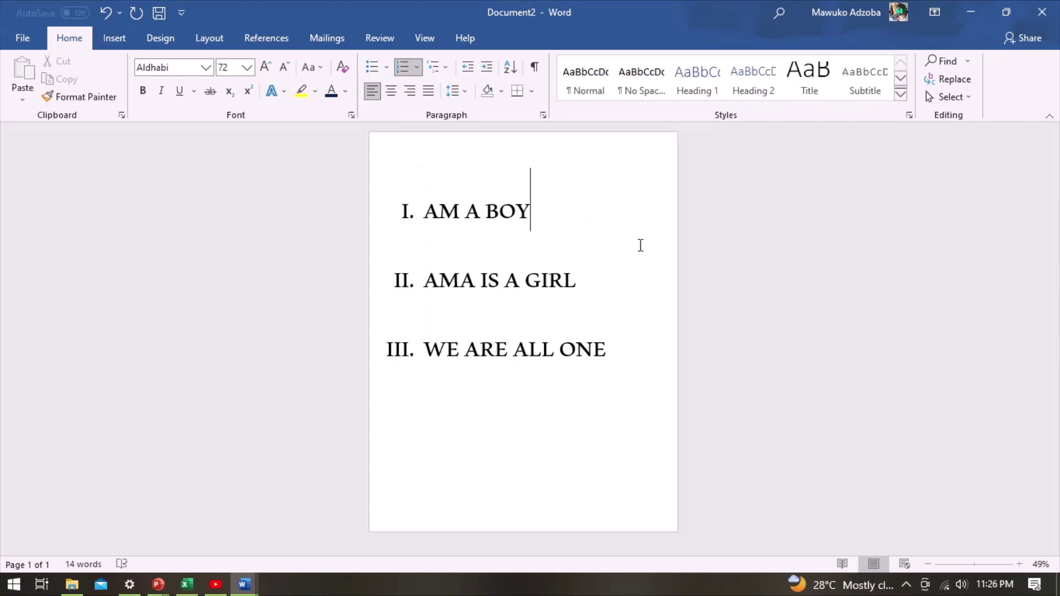
pyautogui.write('.')
pyautogui.click(607, 267)
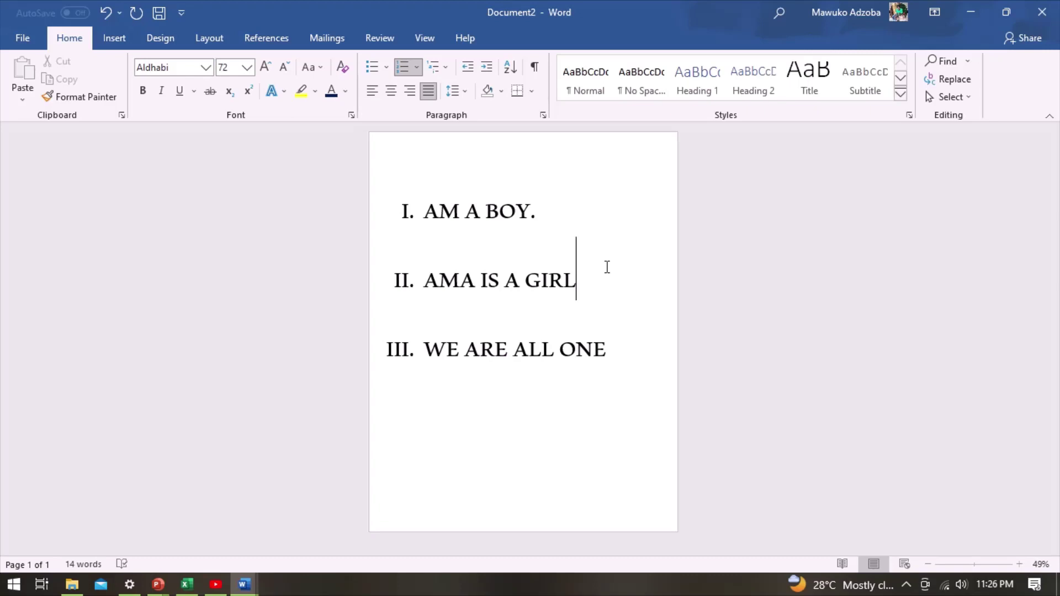
pyautogui.write('.')
pyautogui.click(621, 355)
pyautogui.write('.')
# Step: Apply the Article/Section multilevel list style, then delete all three lines
pyautogui.click(446, 67)
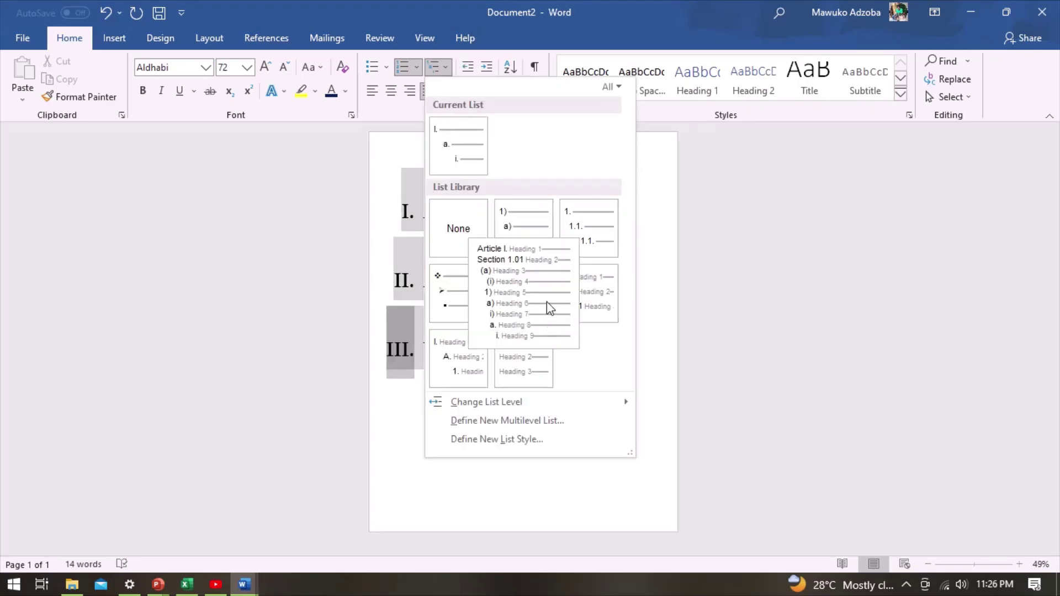
pyautogui.moveTo(523, 291)
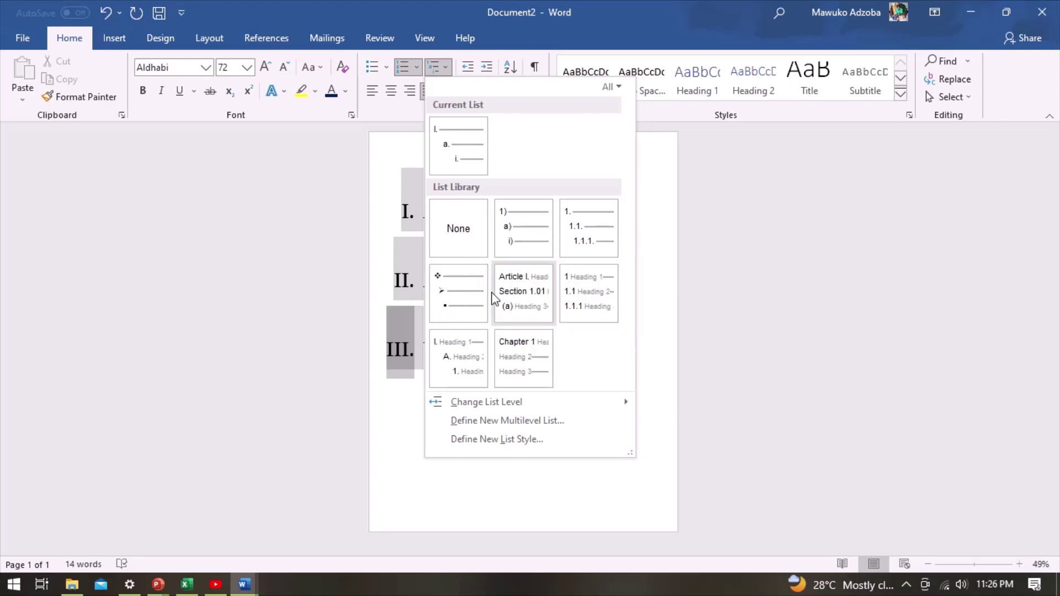
pyautogui.click(517, 300)
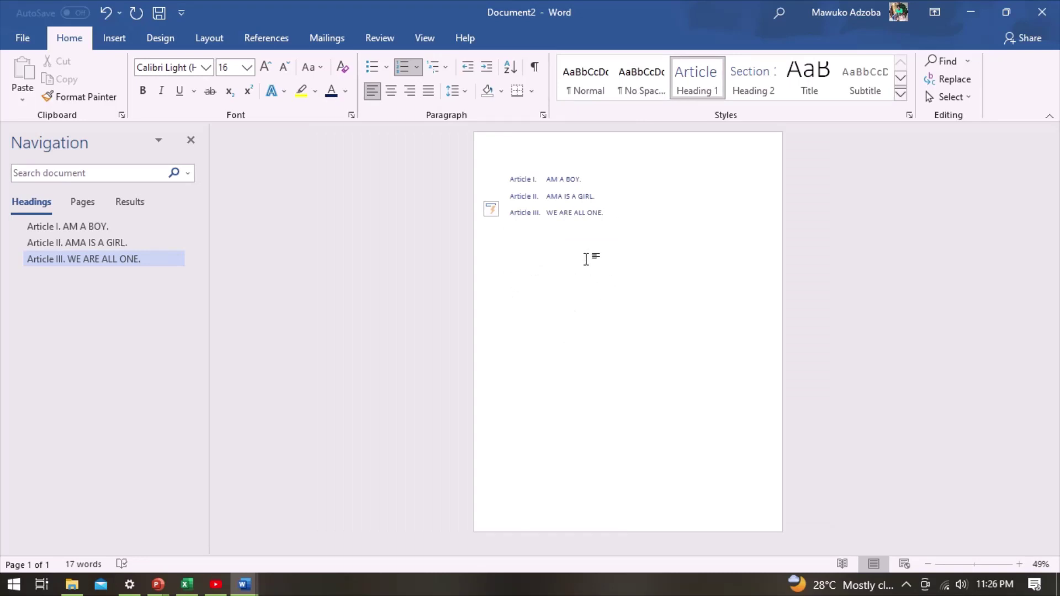
pyautogui.press('BackSpace')
pyautogui.press('BackSpace')
pyautogui.press('BackSpace')
pyautogui.press('BackSpace')
pyautogui.press('BackSpace')
pyautogui.press('BackSpace')
pyautogui.press('BackSpace')
pyautogui.press('BackSpace')
pyautogui.press('BackSpace')
pyautogui.press('BackSpace')
pyautogui.press('BackSpace')
pyautogui.press('BackSpace')
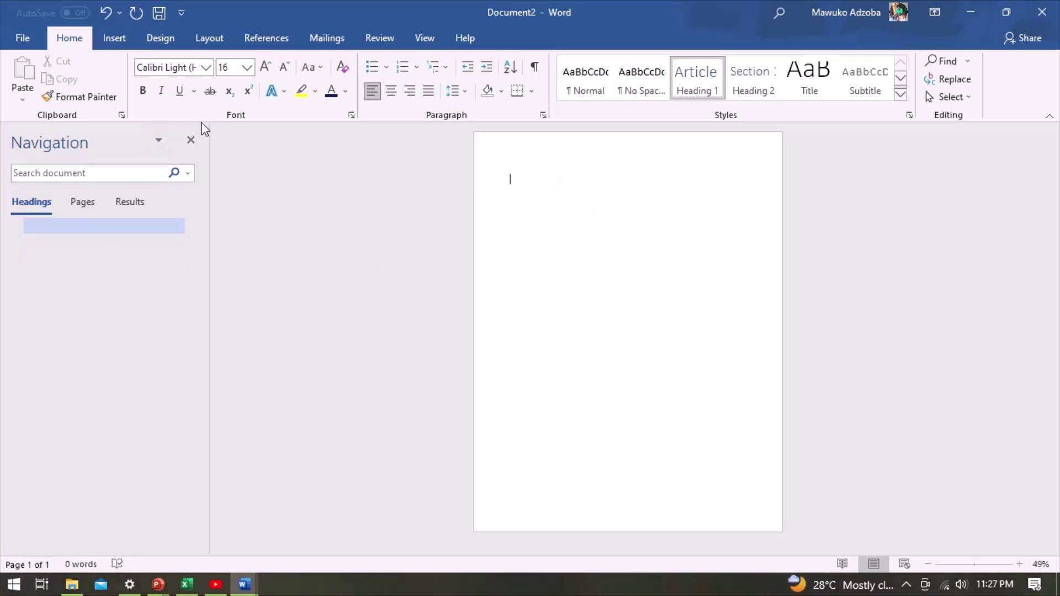
# Step: Close the headings Navigation pane and dismiss the Sort Text dialog without sorting
pyautogui.click(190, 140)
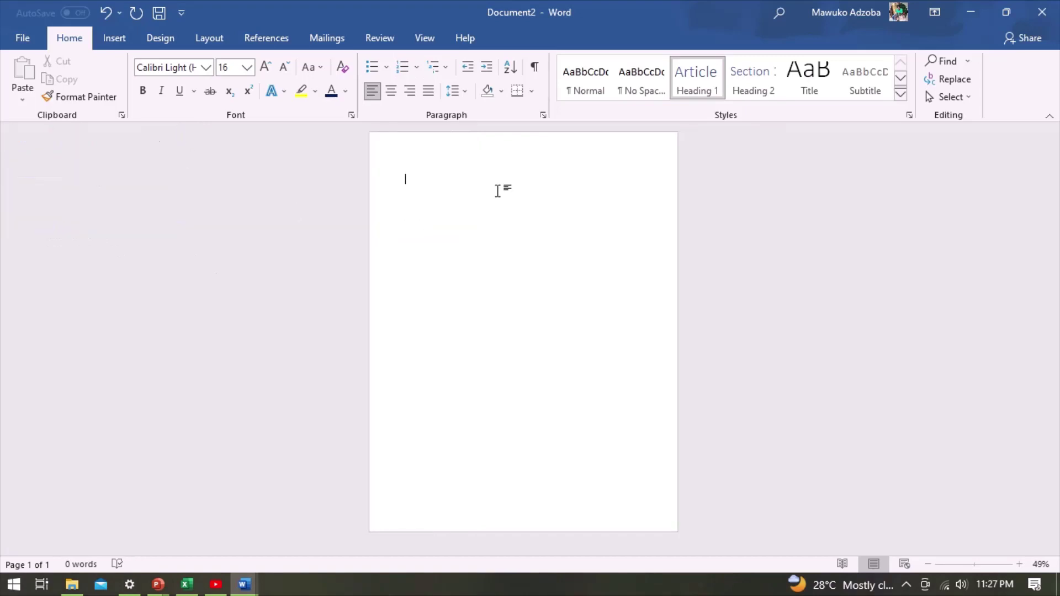
pyautogui.click(509, 75)
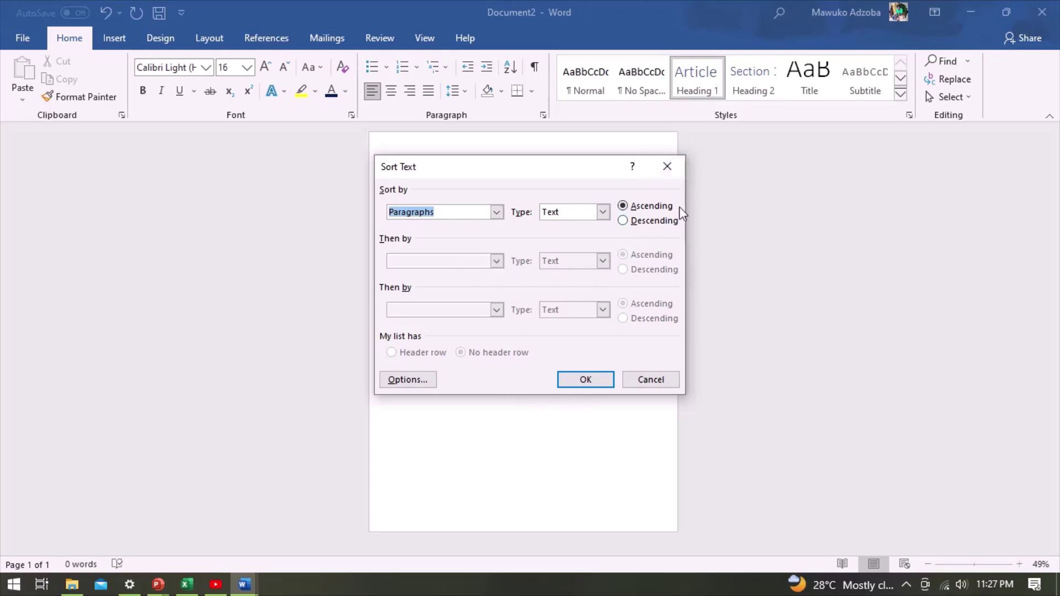
pyautogui.click(667, 165)
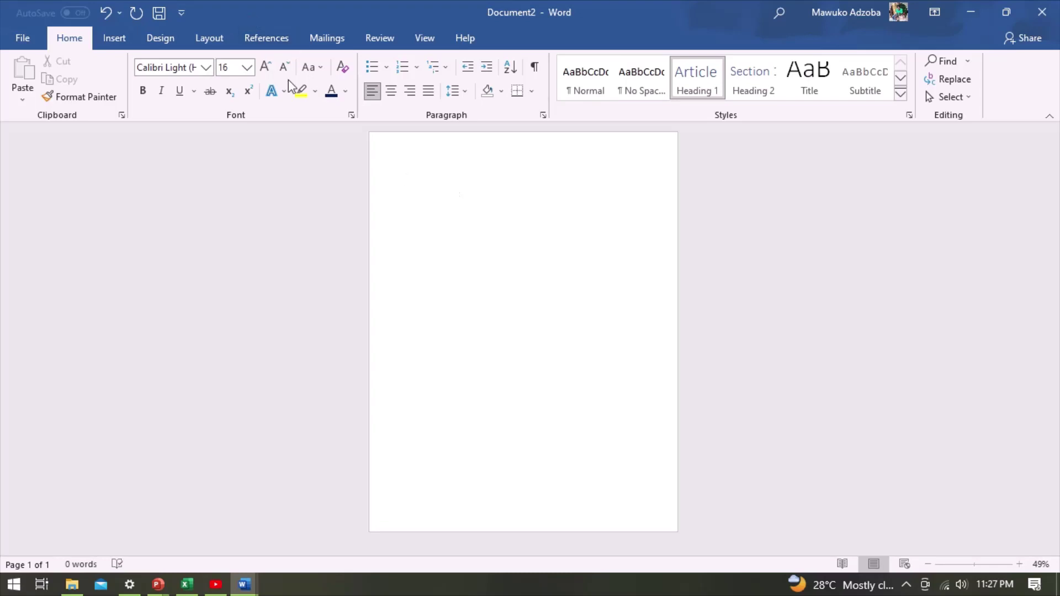
# Step: Type 'AMA IS A GIRL' in black 72-point text and select the line
pyautogui.click(343, 95)
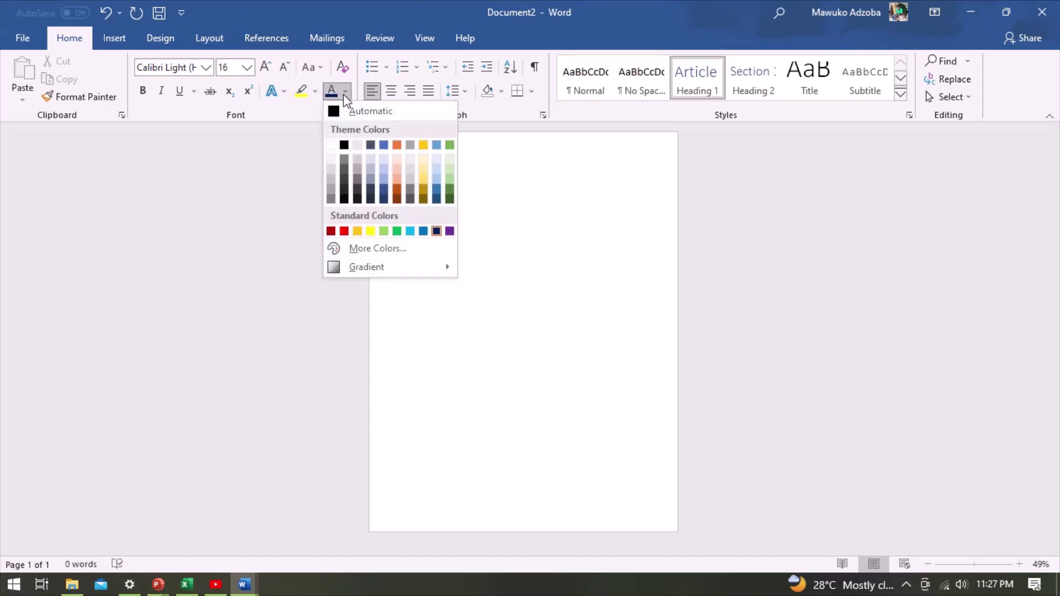
pyautogui.click(345, 145)
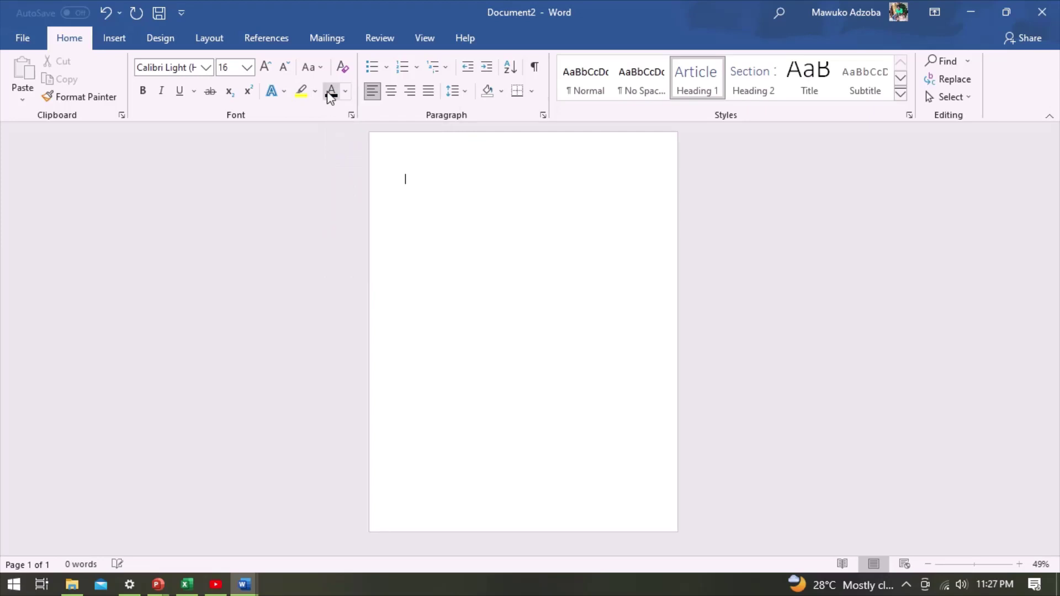
pyautogui.click(242, 71)
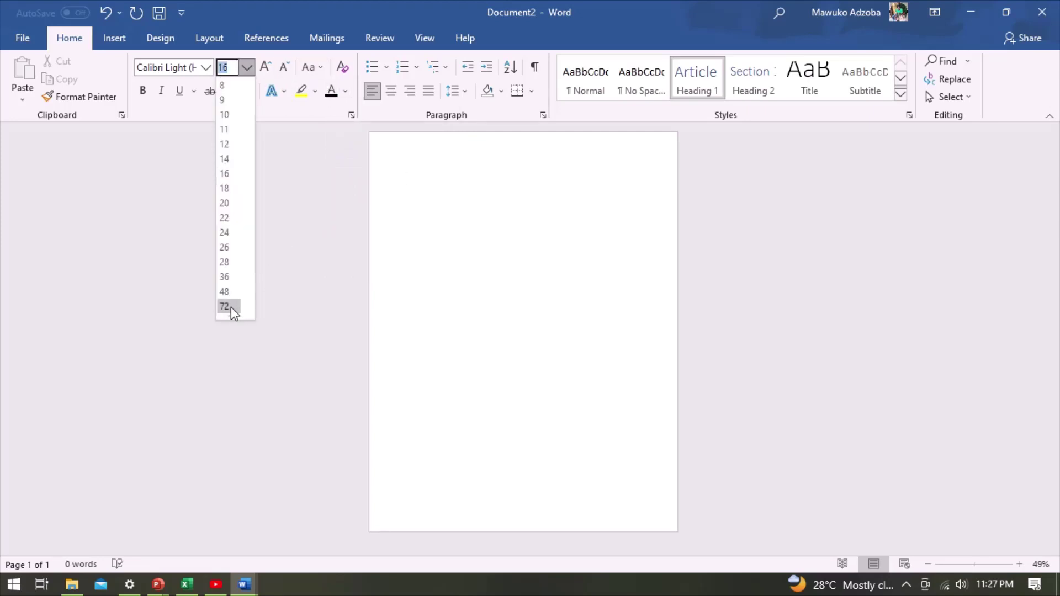
pyautogui.click(230, 307)
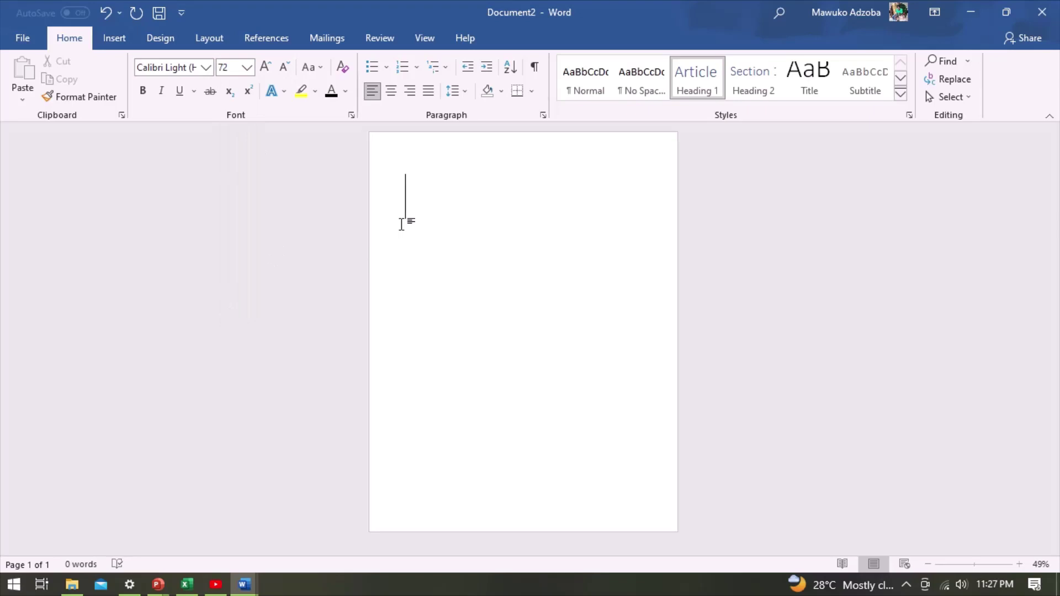
pyautogui.write('AMA')
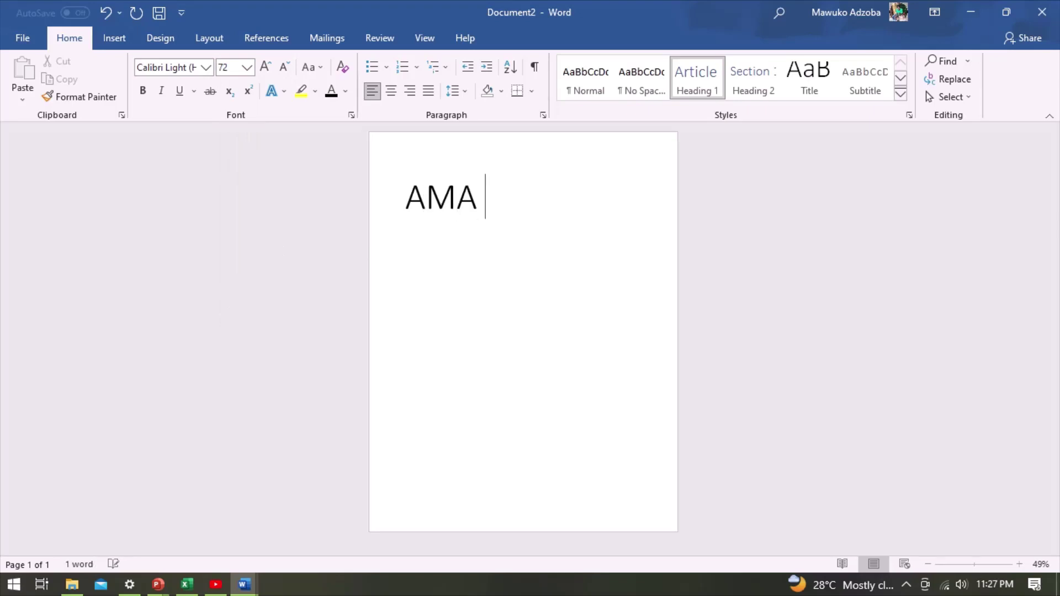
pyautogui.write(' IS A ')
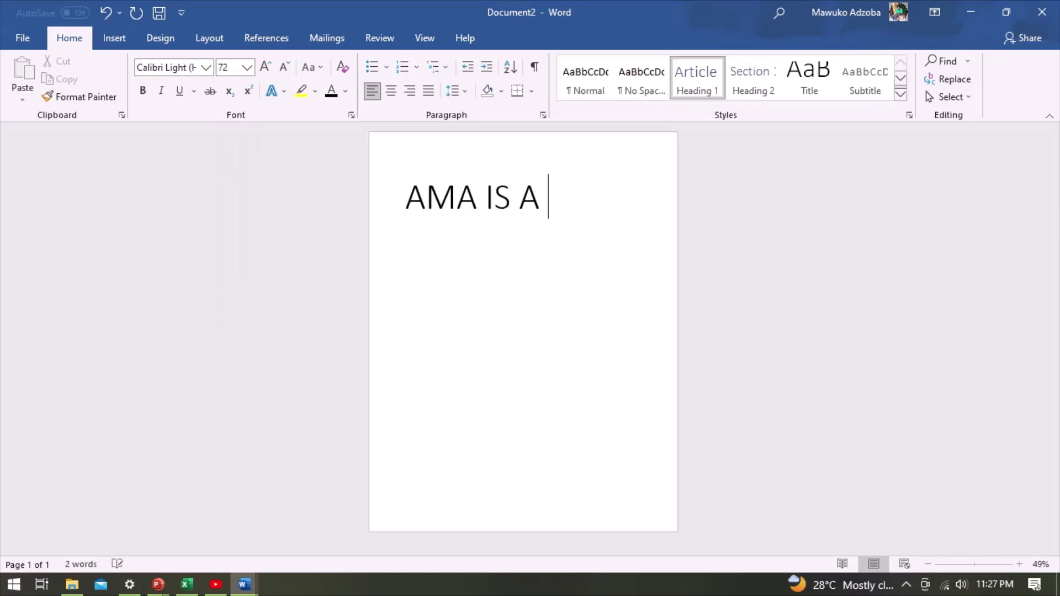
pyautogui.write('GIRL.')
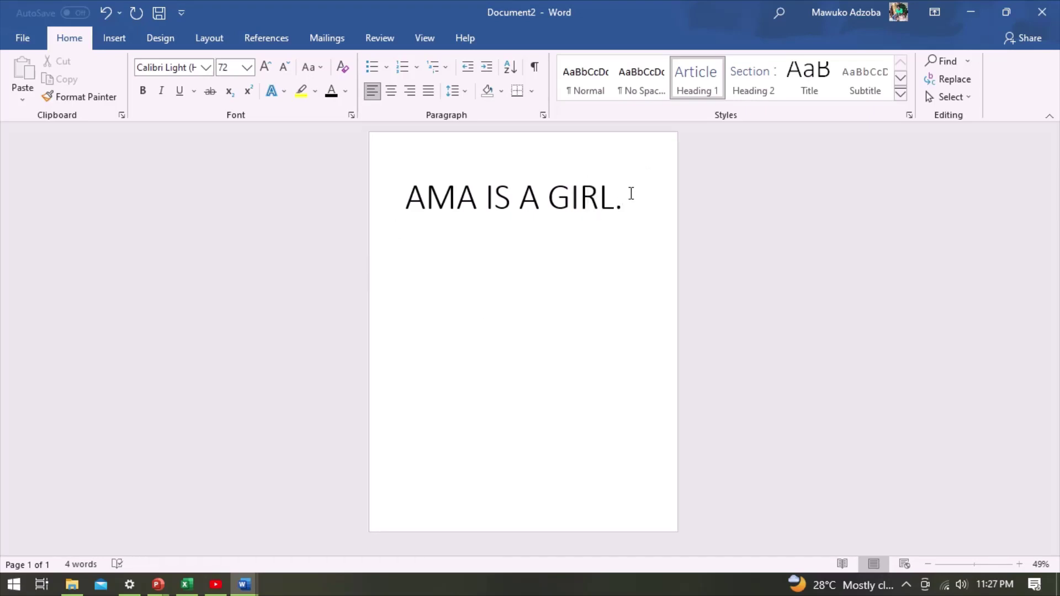
pyautogui.moveTo(632, 193); pyautogui.dragTo(356, 194)
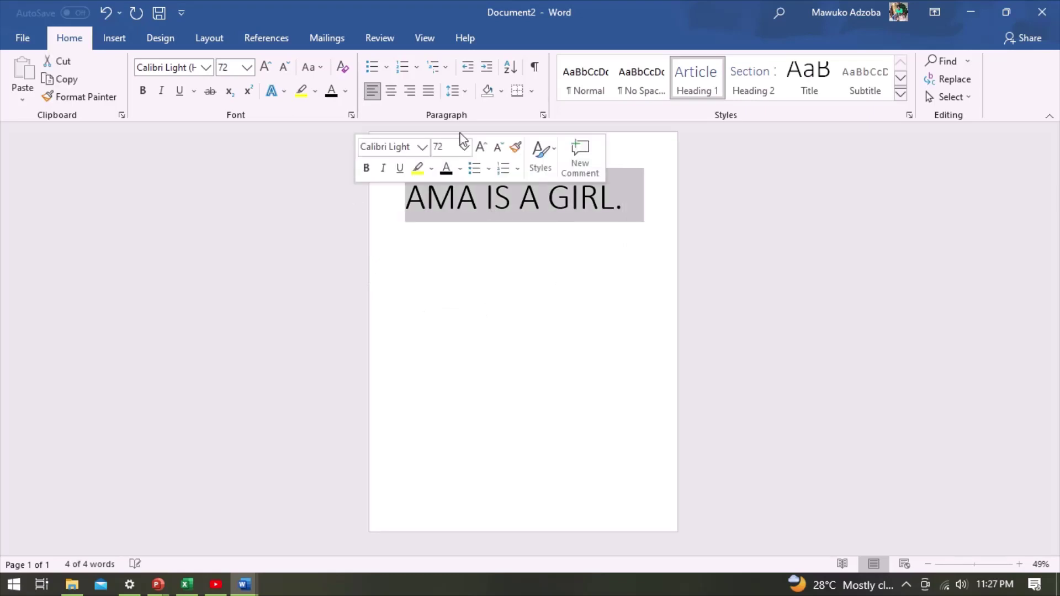
# Step: Apply the Normal and then No Spacing styles to the line and set it to 72 pt
pyautogui.click(579, 76)
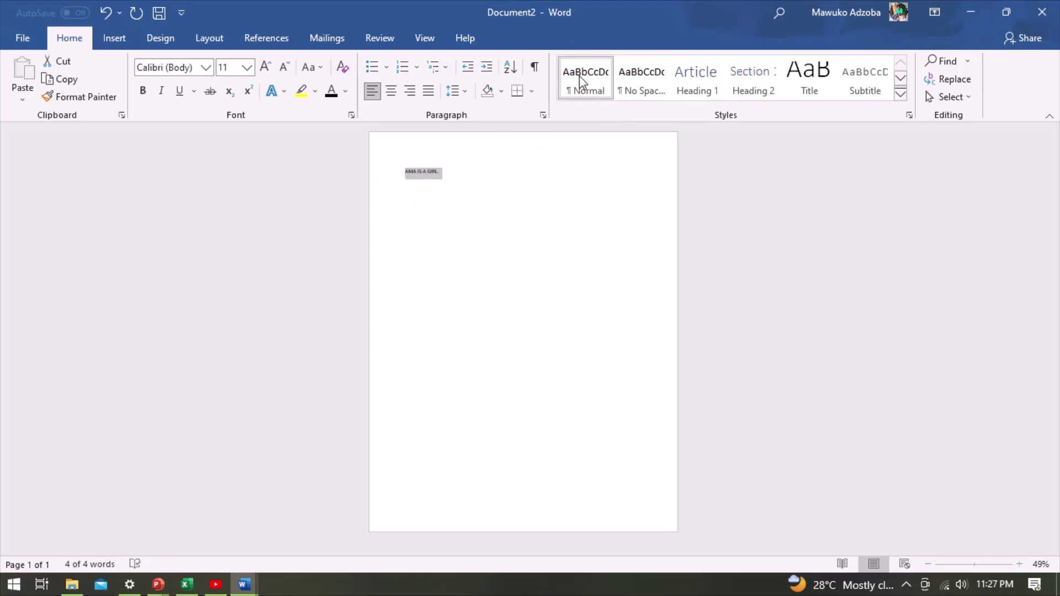
pyautogui.click(632, 89)
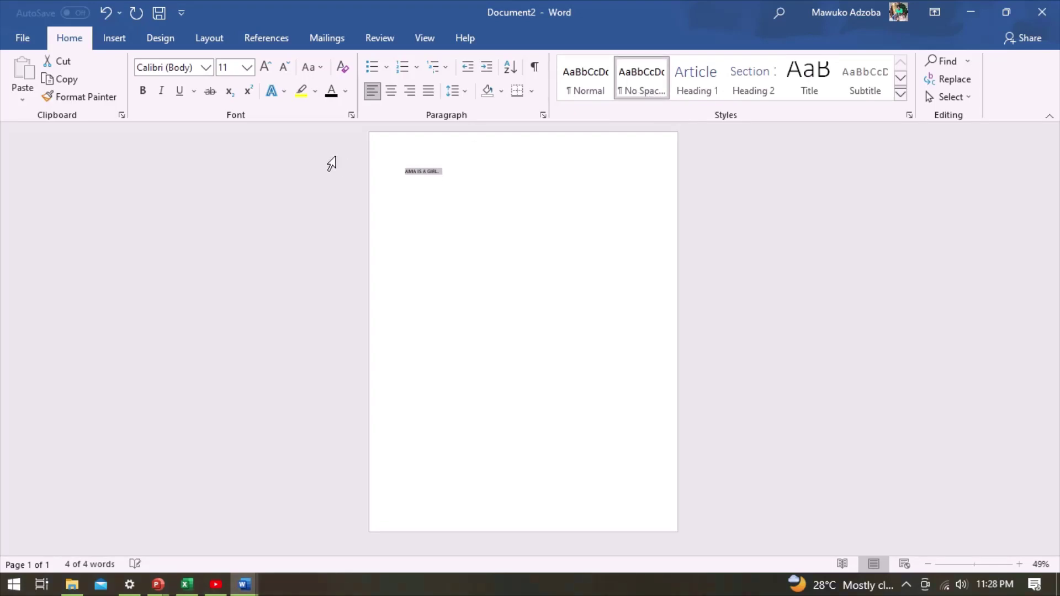
pyautogui.click(247, 67)
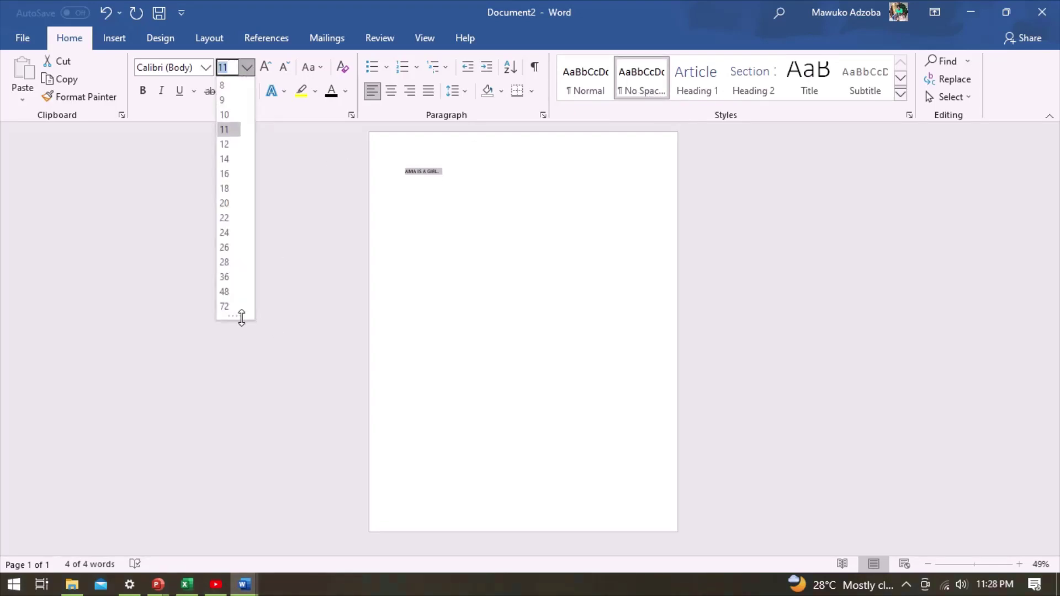
pyautogui.click(226, 306)
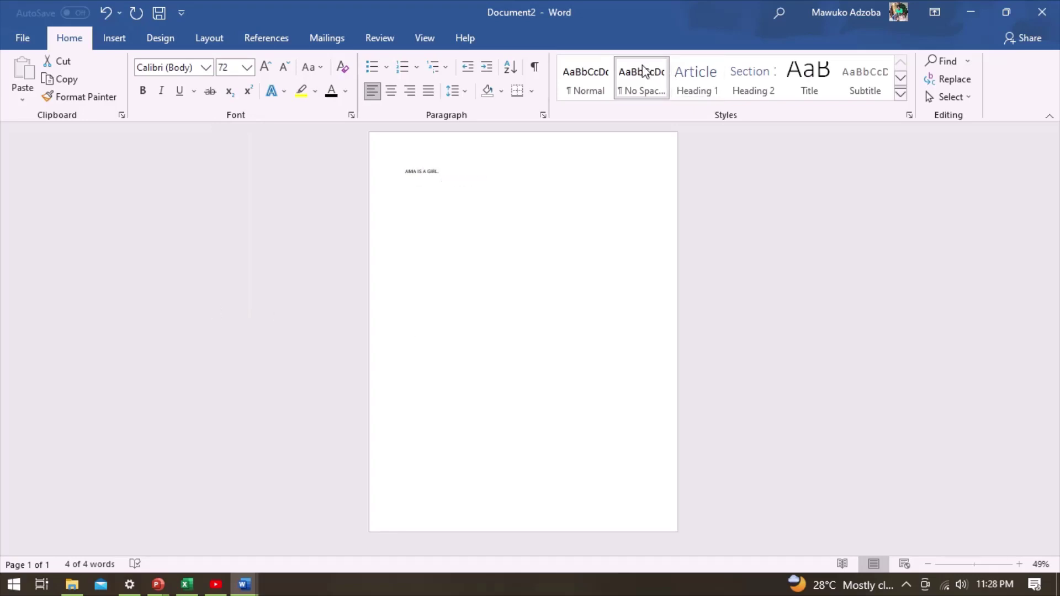
# Step: Reapply the Normal style at 72 pt and leave the caret after the text
pyautogui.click(579, 87)
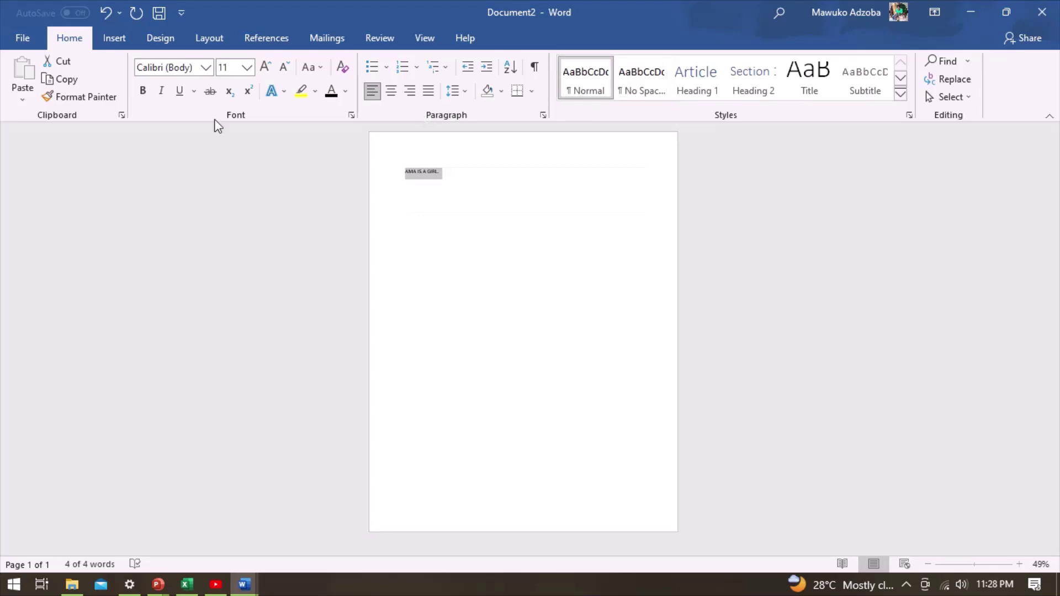
pyautogui.click(249, 71)
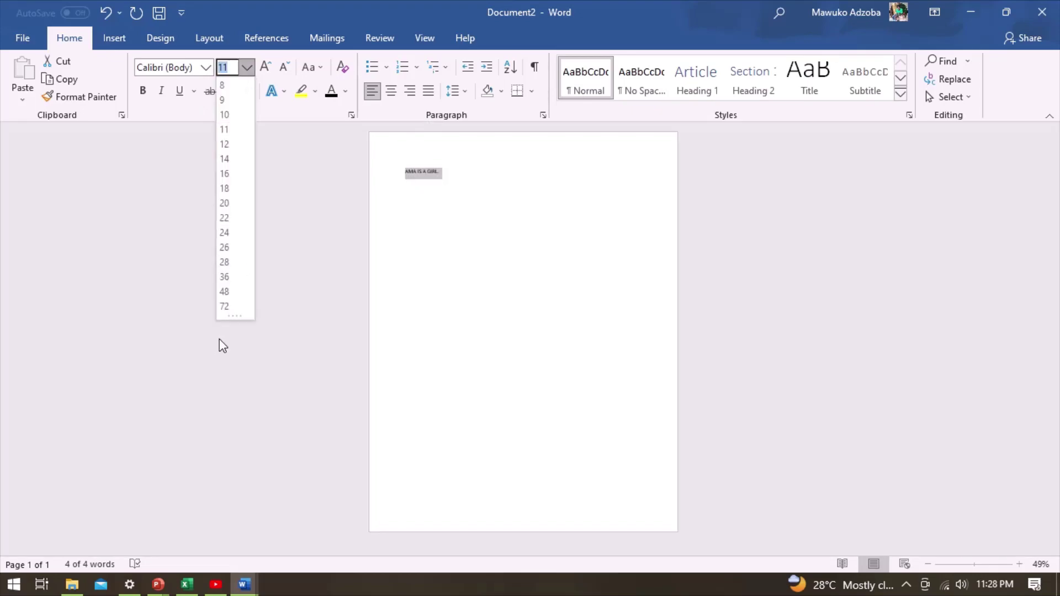
pyautogui.click(232, 306)
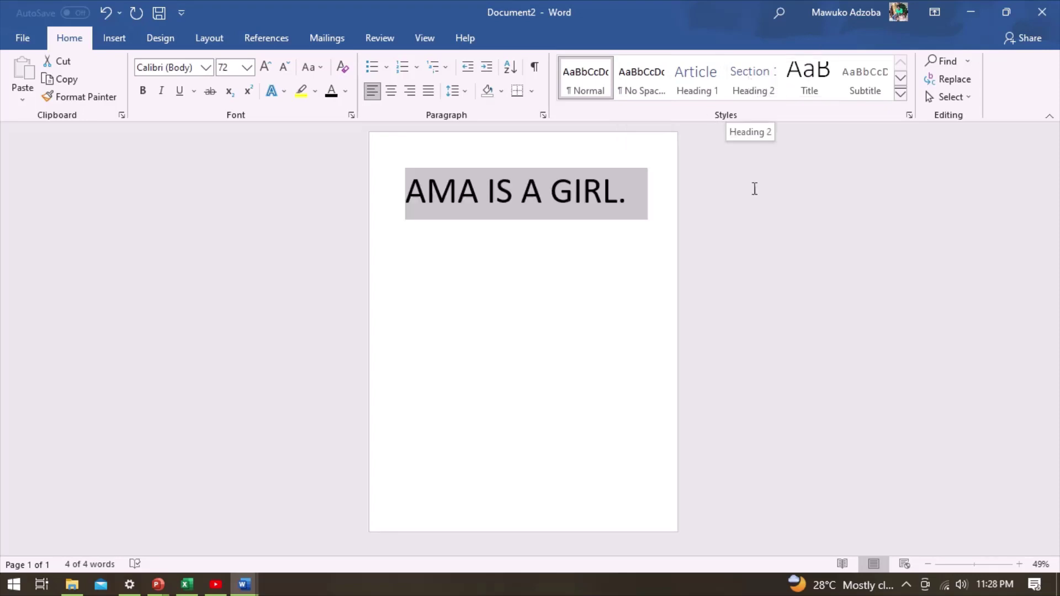
pyautogui.click(617, 283)
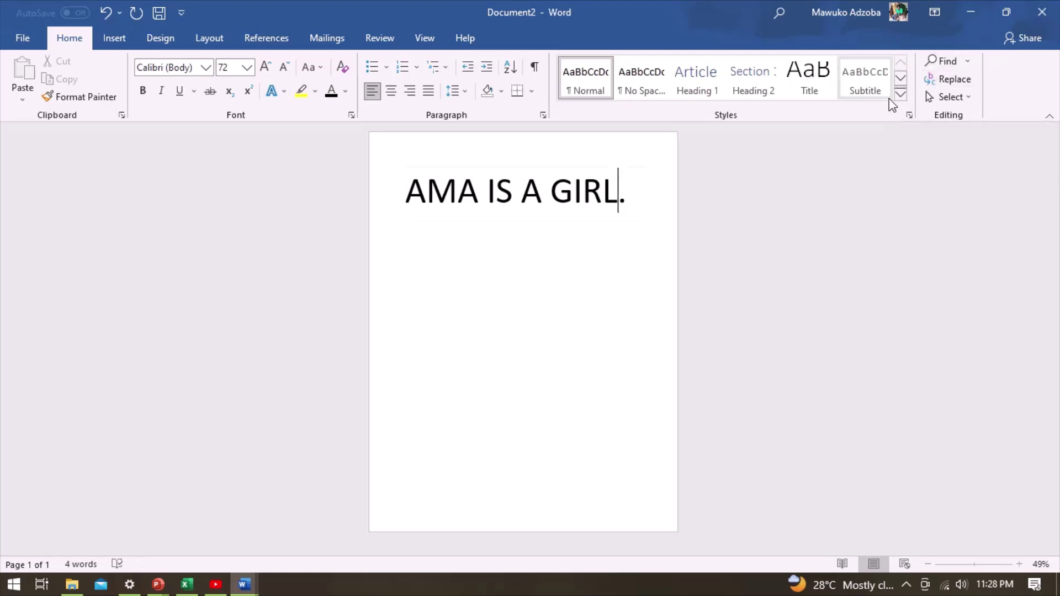
# Step: Apply the Subtitle style and retype 'AMA IS A GIRL' at 72 pt
pyautogui.click(871, 94)
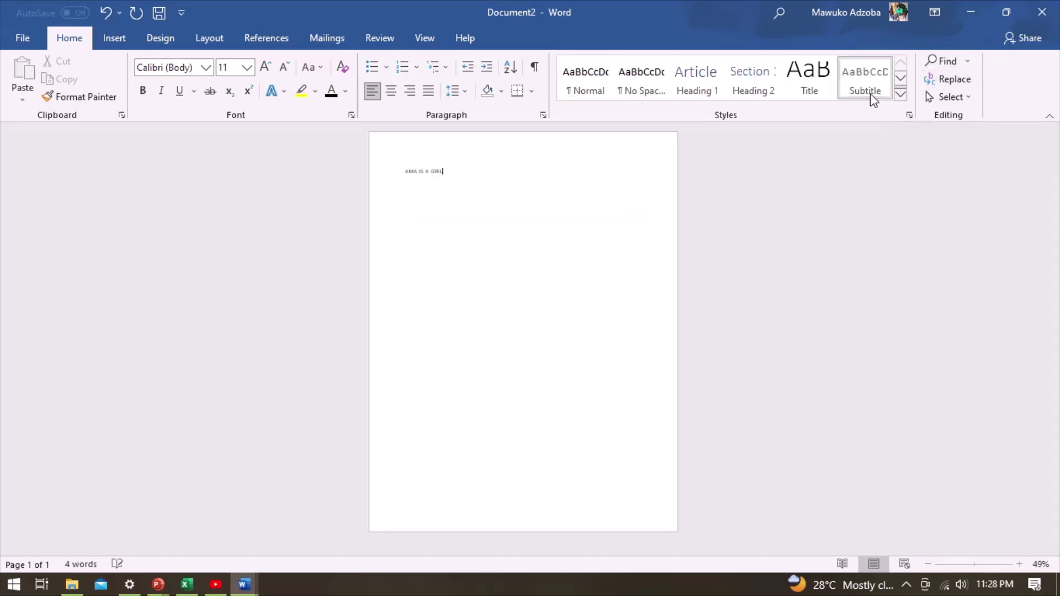
pyautogui.write('.')
pyautogui.click(247, 68)
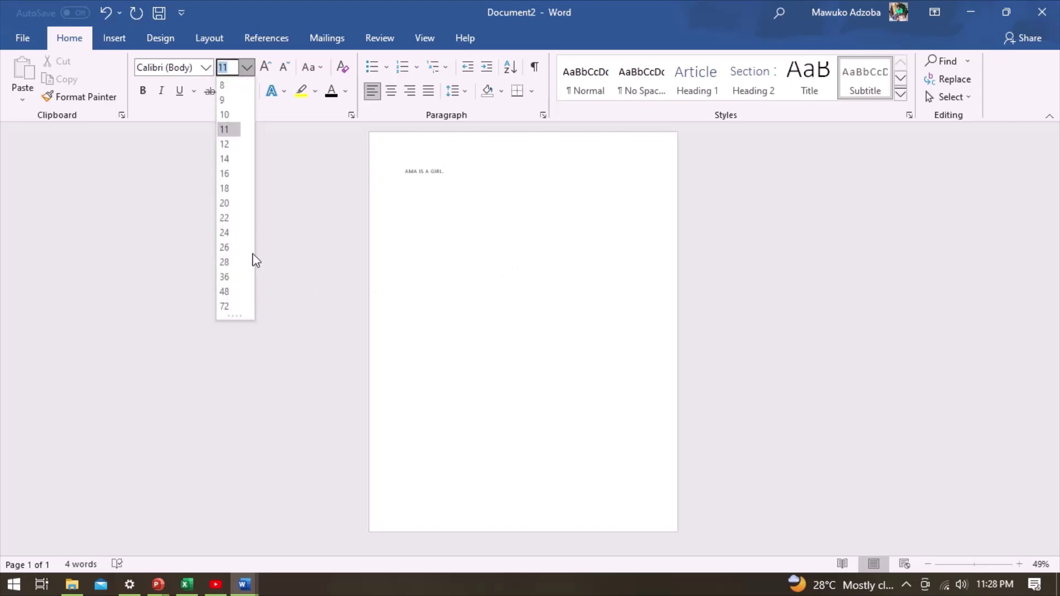
pyautogui.click(226, 307)
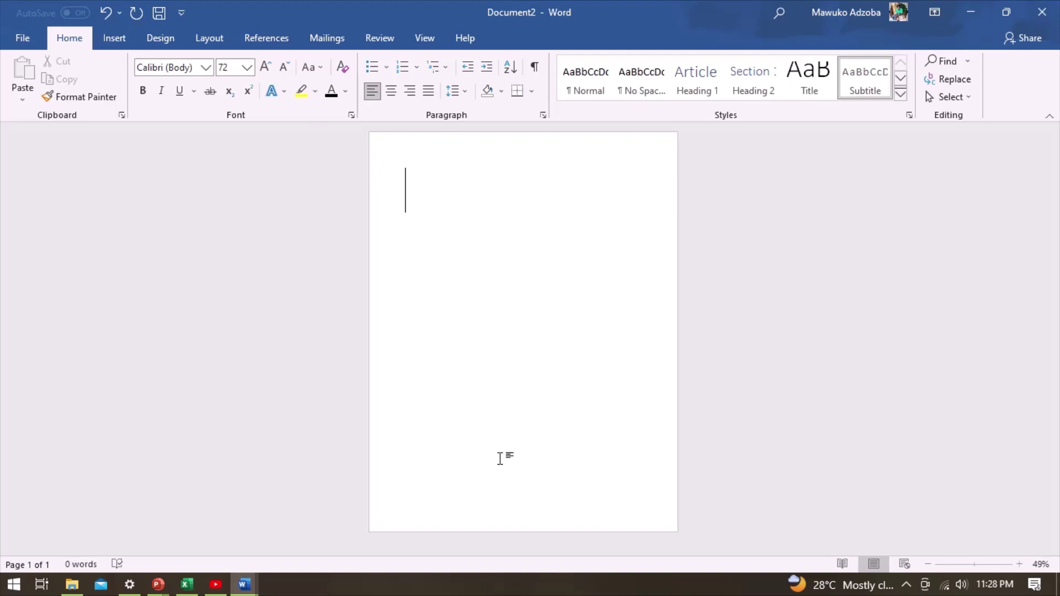
pyautogui.write('AMA ')
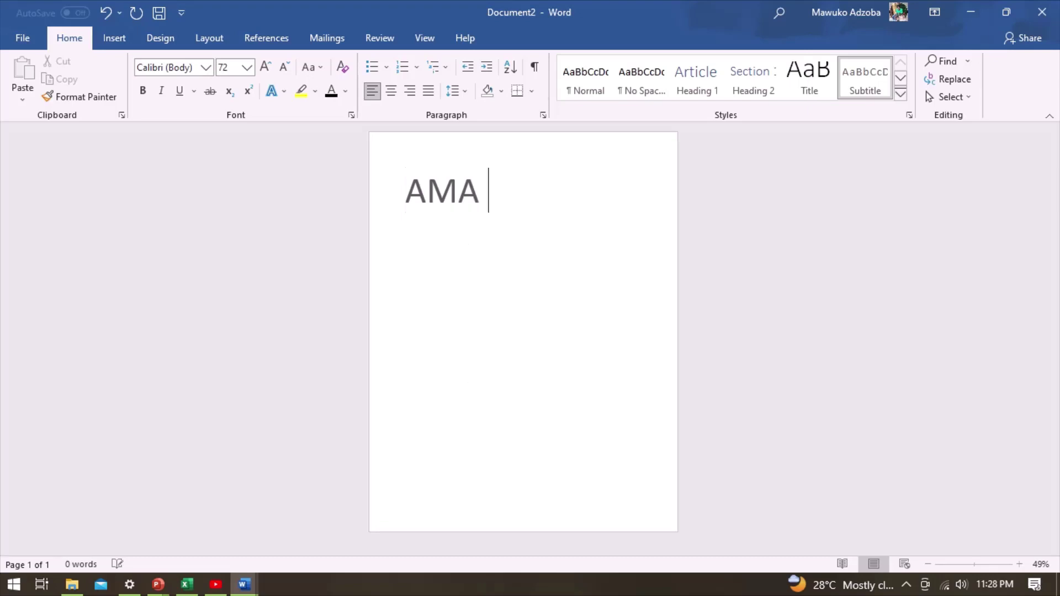
pyautogui.write('IS A ')
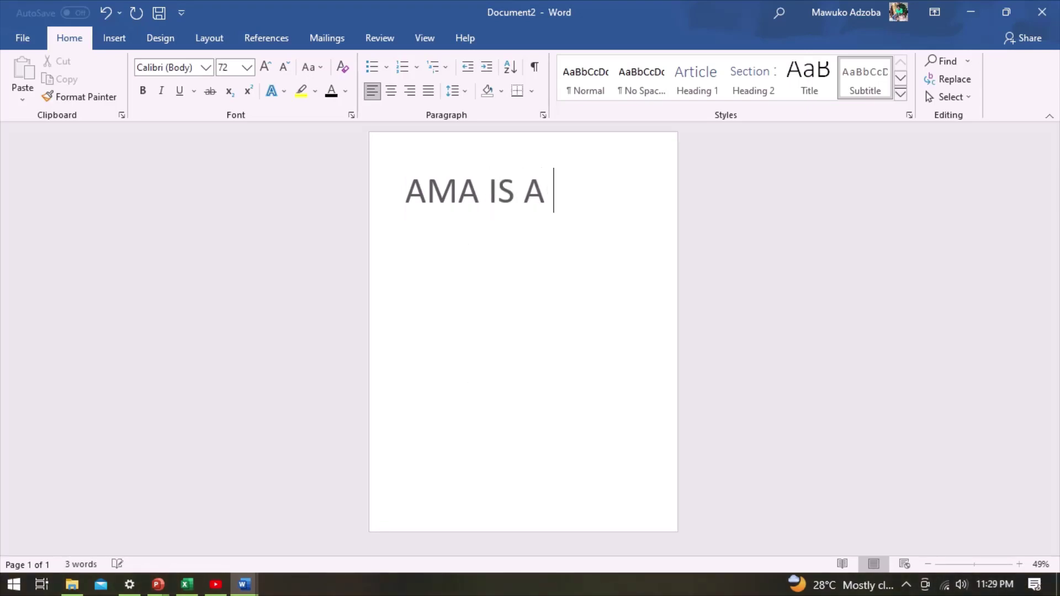
pyautogui.write('GIRL')
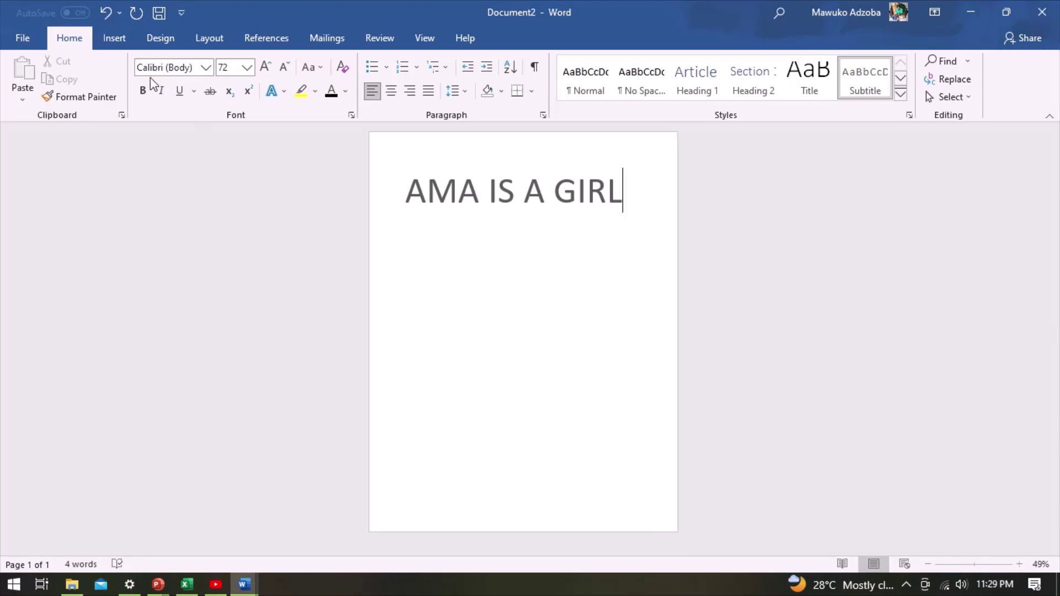
pyautogui.click(108, 37)
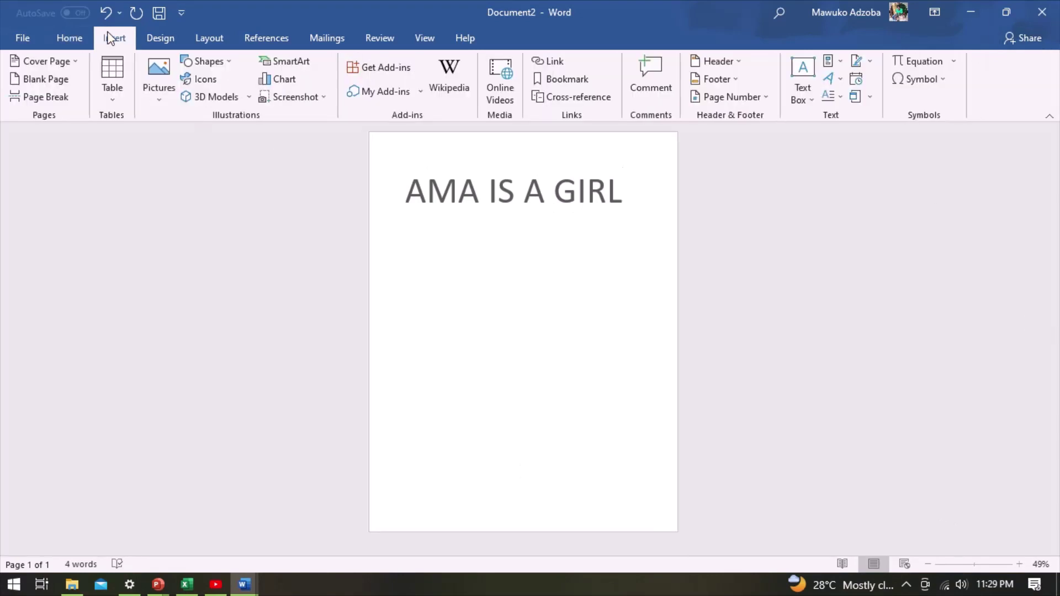
# Step: Insert a 10 by 7 table below the heading and make its first row bold
pyautogui.click(120, 97)
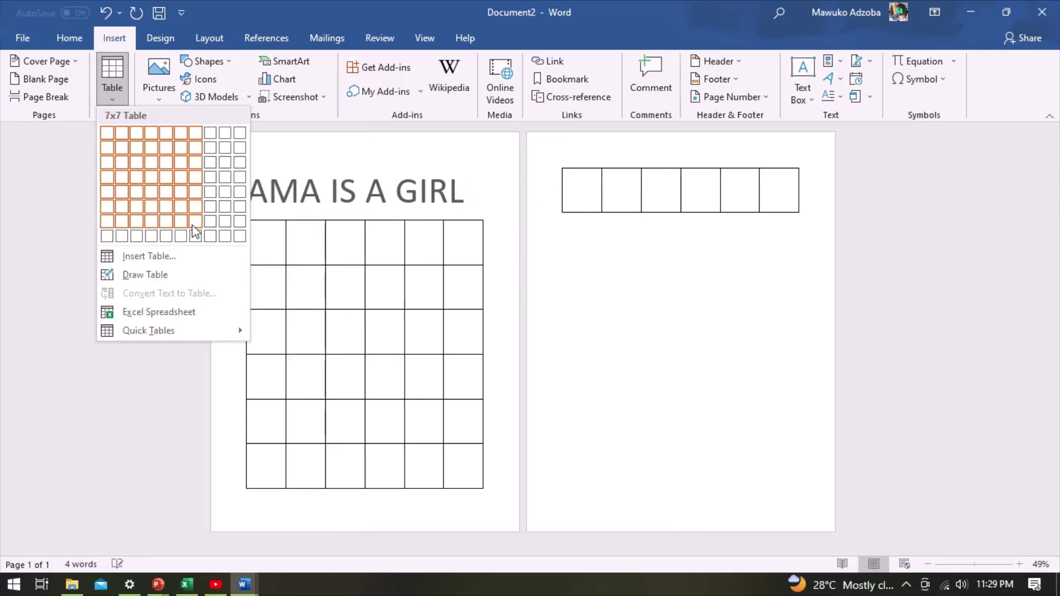
pyautogui.click(243, 227)
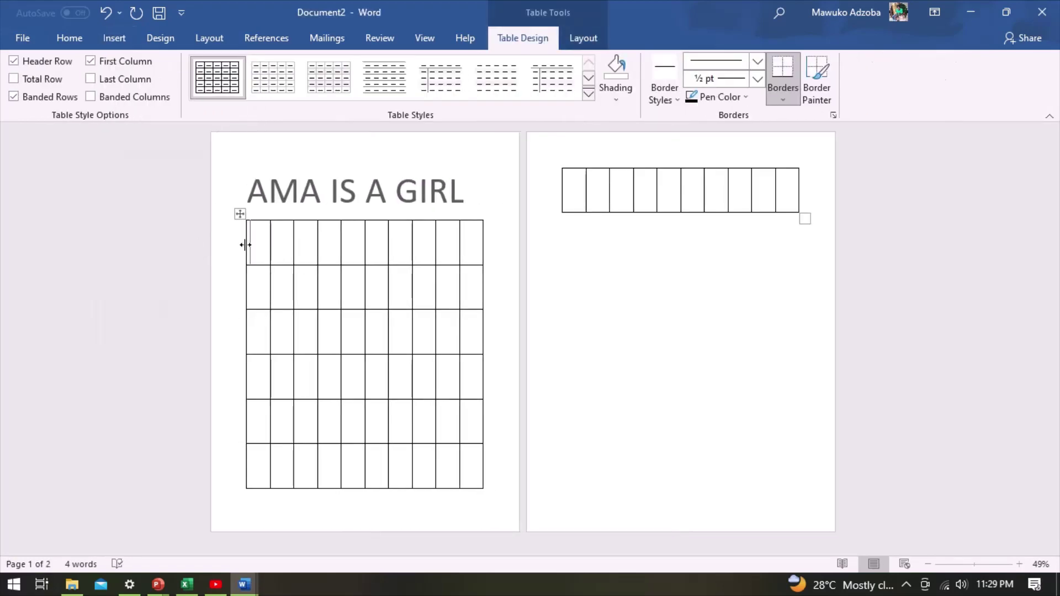
pyautogui.click(240, 214)
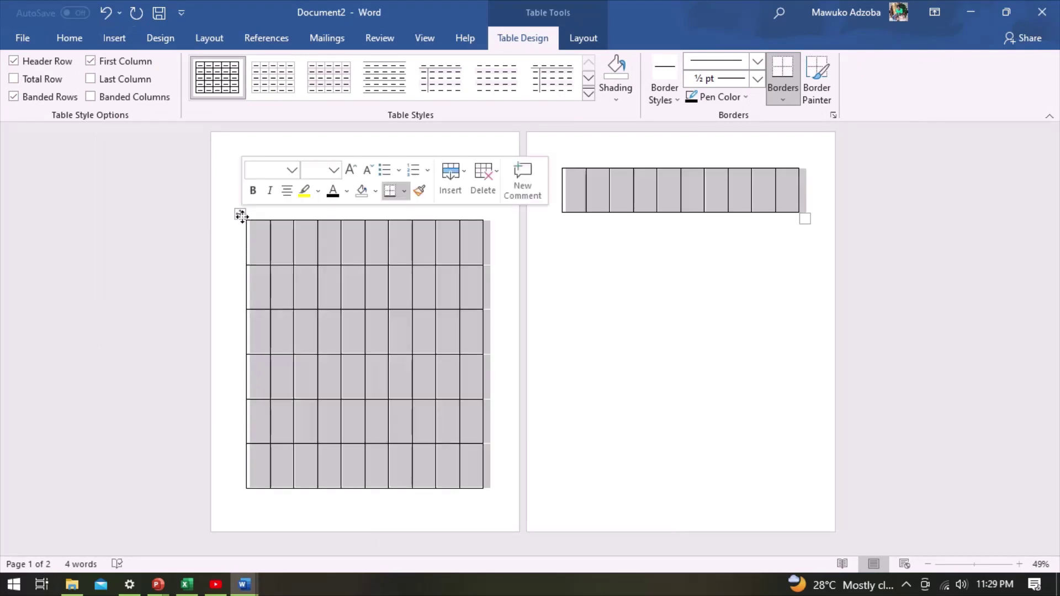
pyautogui.click(234, 257)
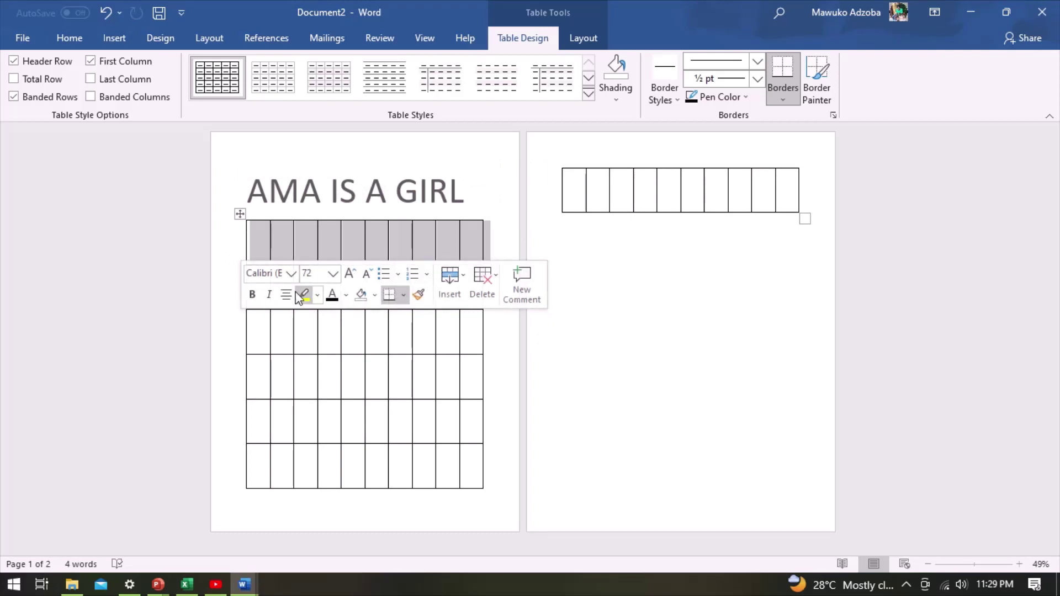
pyautogui.click(253, 295)
# Step: Undo the bold formatting and the table insertion, leaving only the heading
pyautogui.click(601, 339)
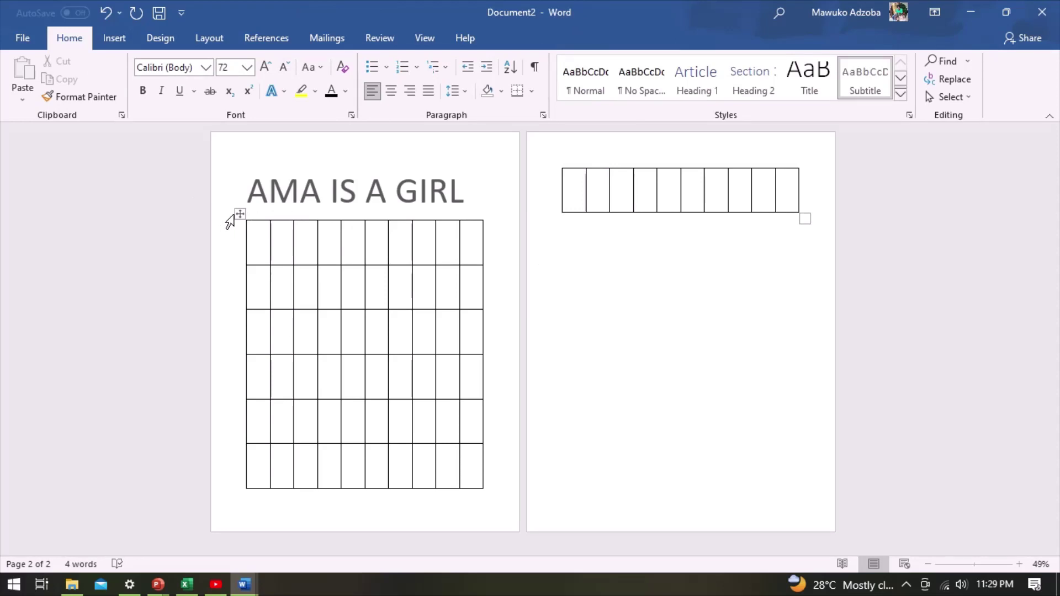
pyautogui.click(809, 198)
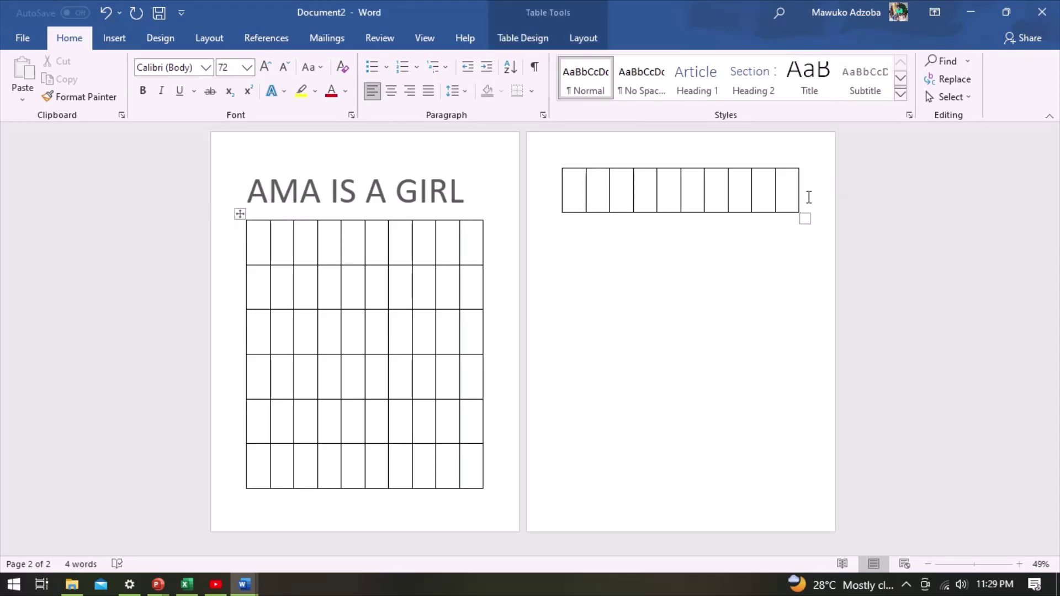
pyautogui.click(715, 278)
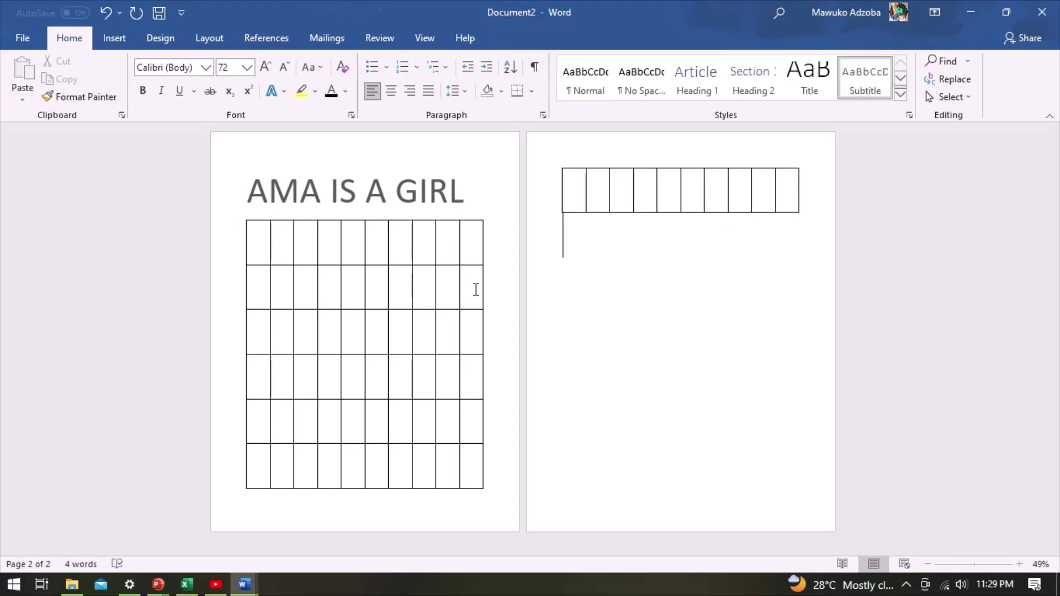
pyautogui.click(104, 17)
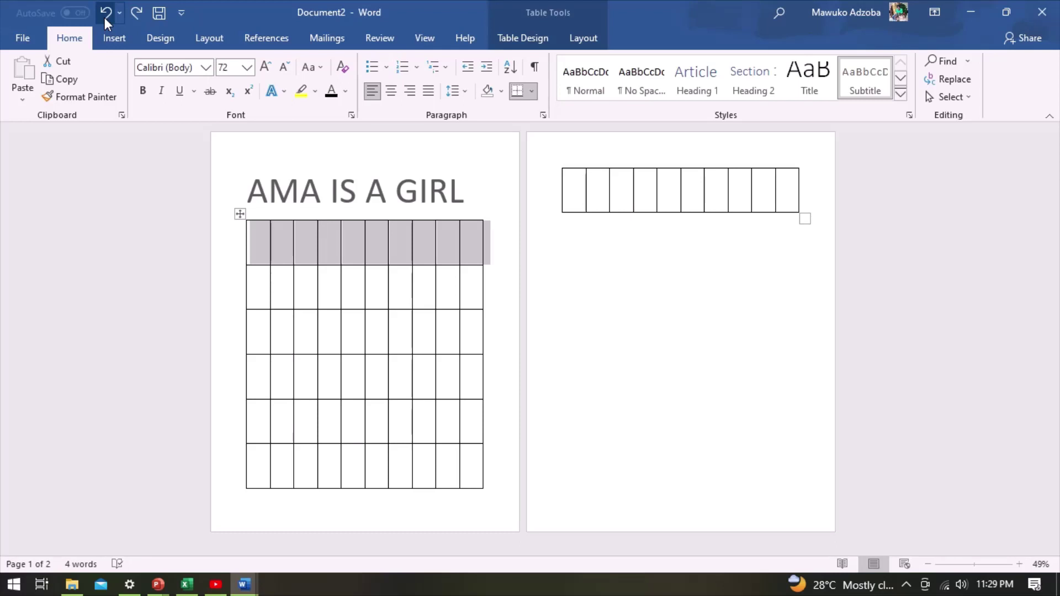
pyautogui.click(104, 17)
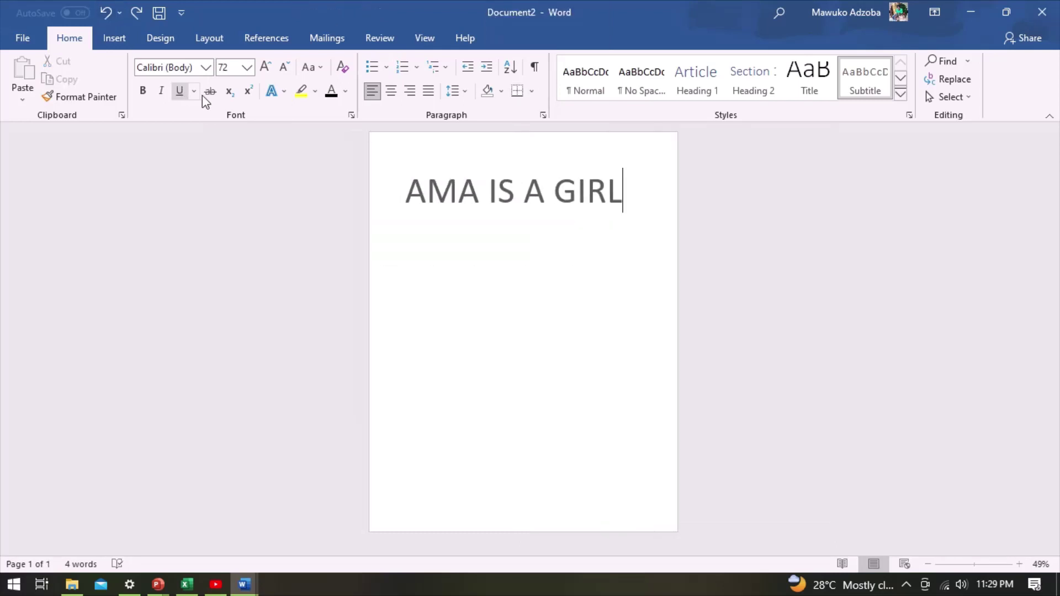
# Step: Pick the doctor, building and grass stock photos to insert, then cancel their download
pyautogui.click(114, 39)
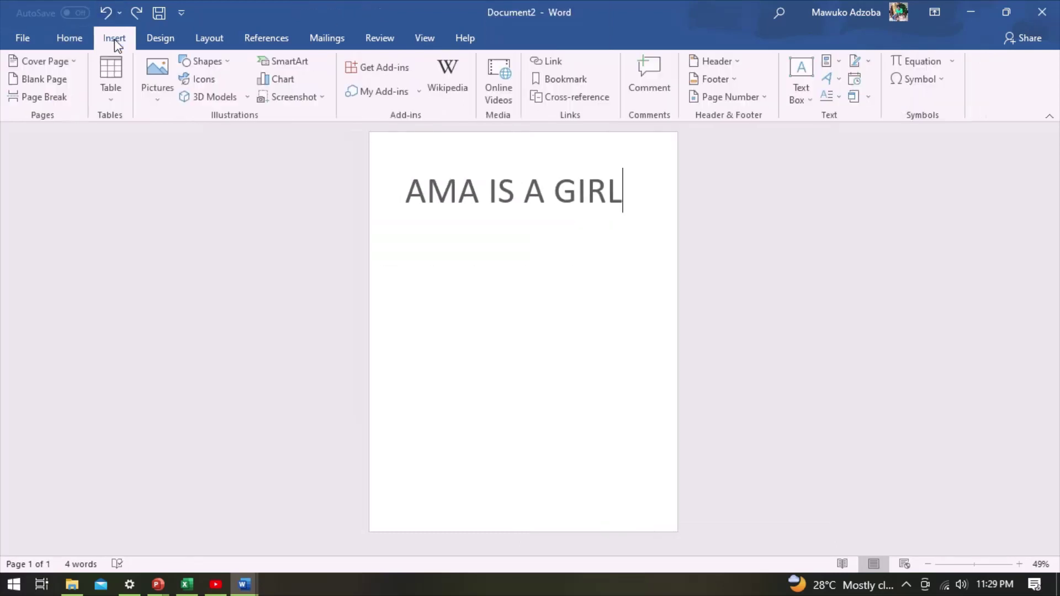
pyautogui.click(161, 102)
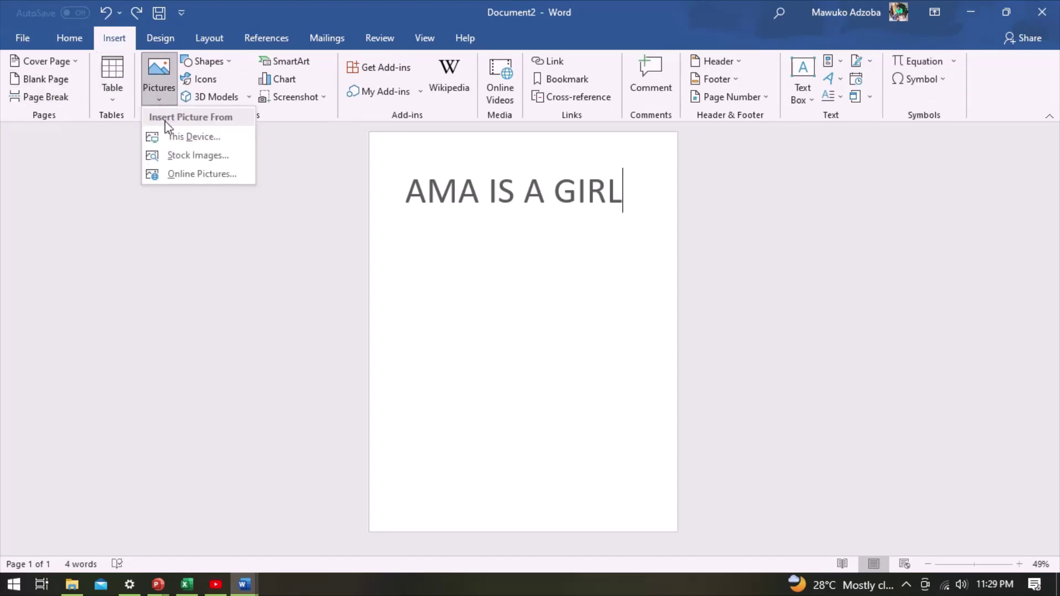
pyautogui.click(176, 157)
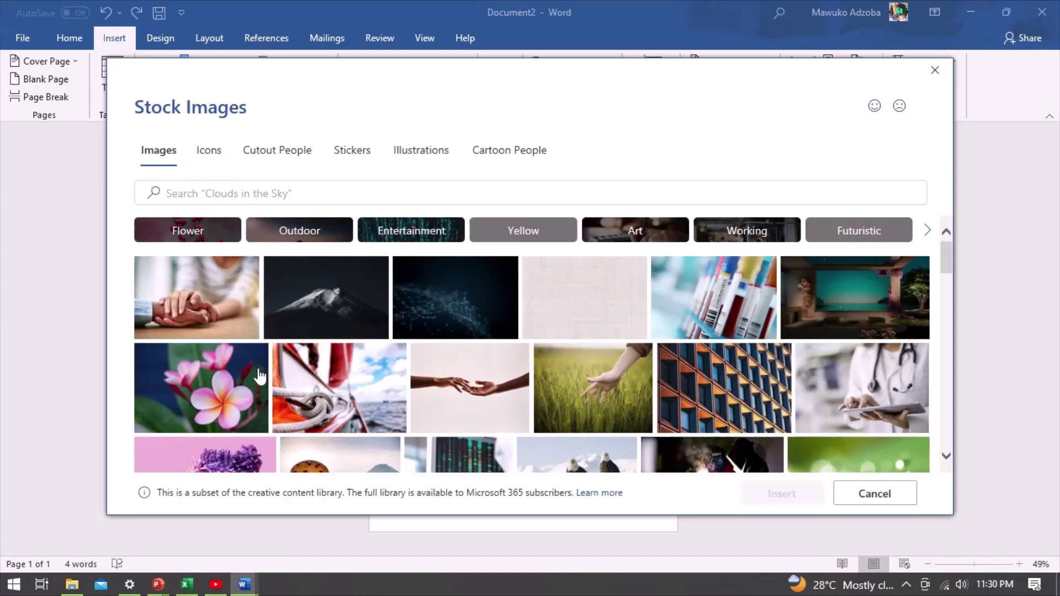
pyautogui.moveTo(861, 388)
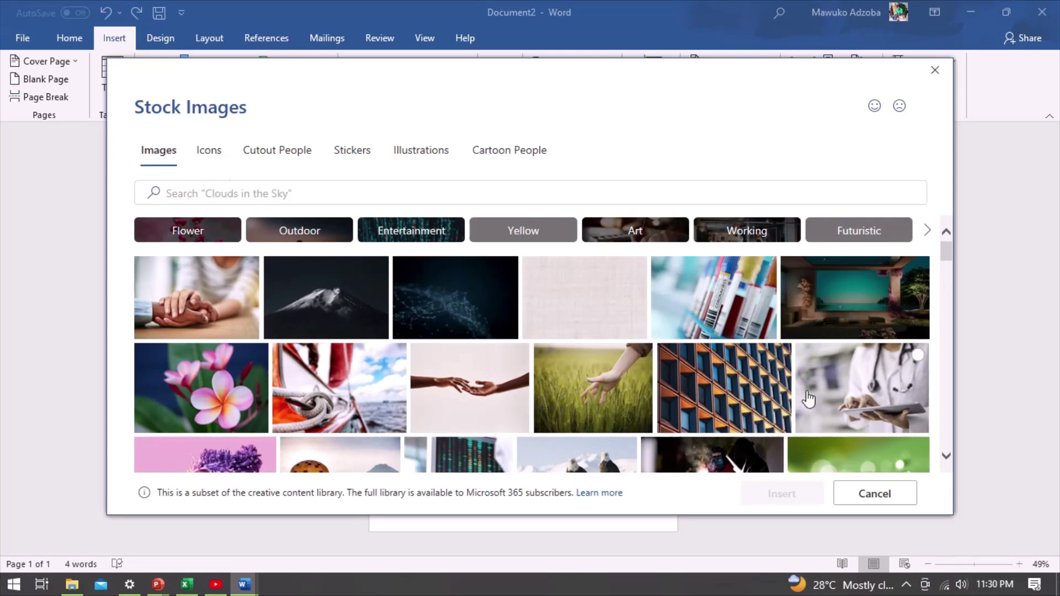
pyautogui.click(809, 399)
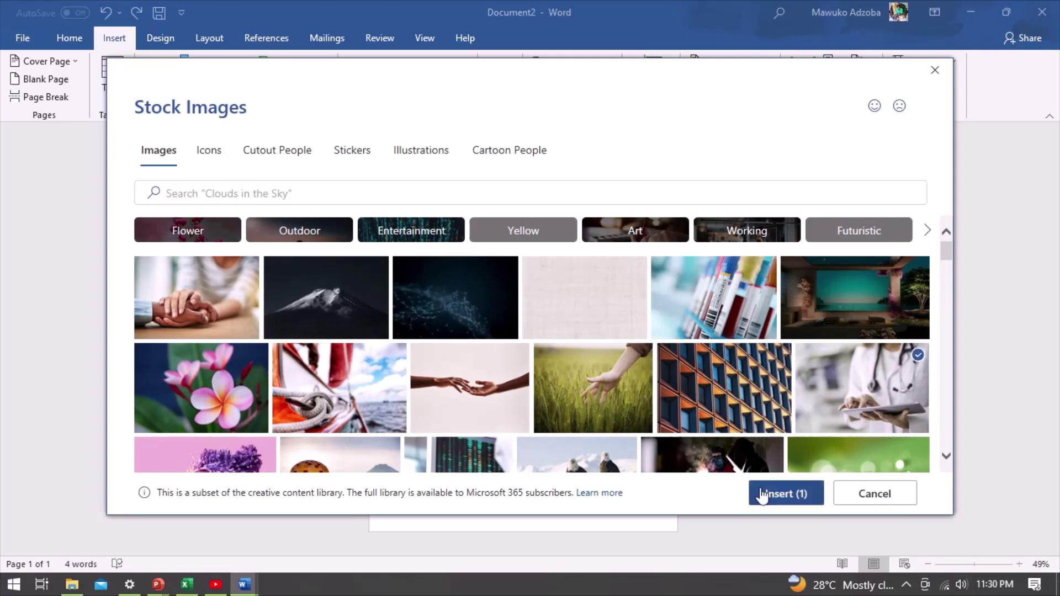
pyautogui.click(702, 430)
pyautogui.click(629, 393)
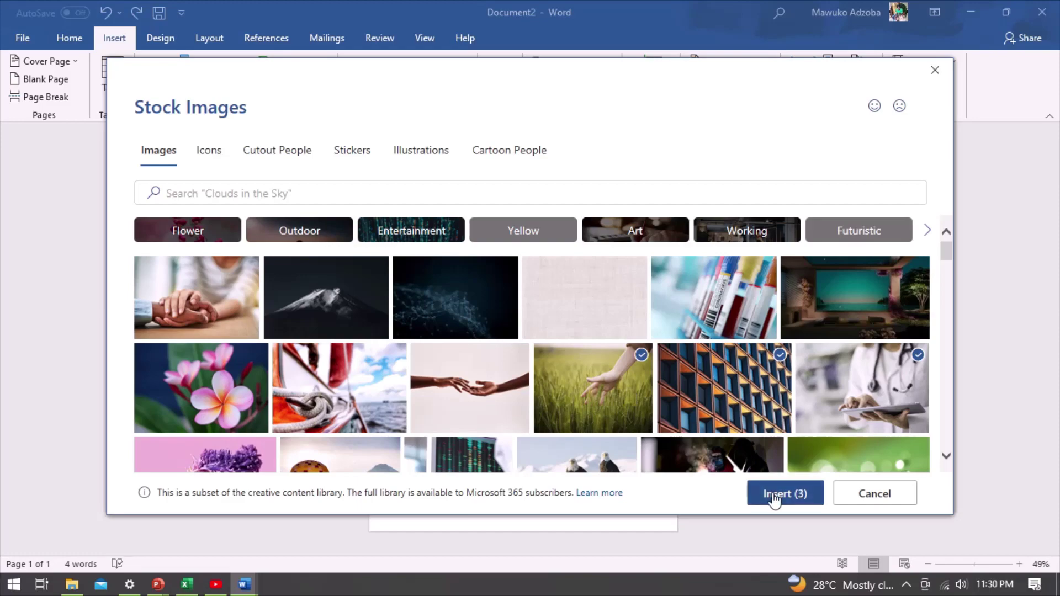
pyautogui.click(773, 500)
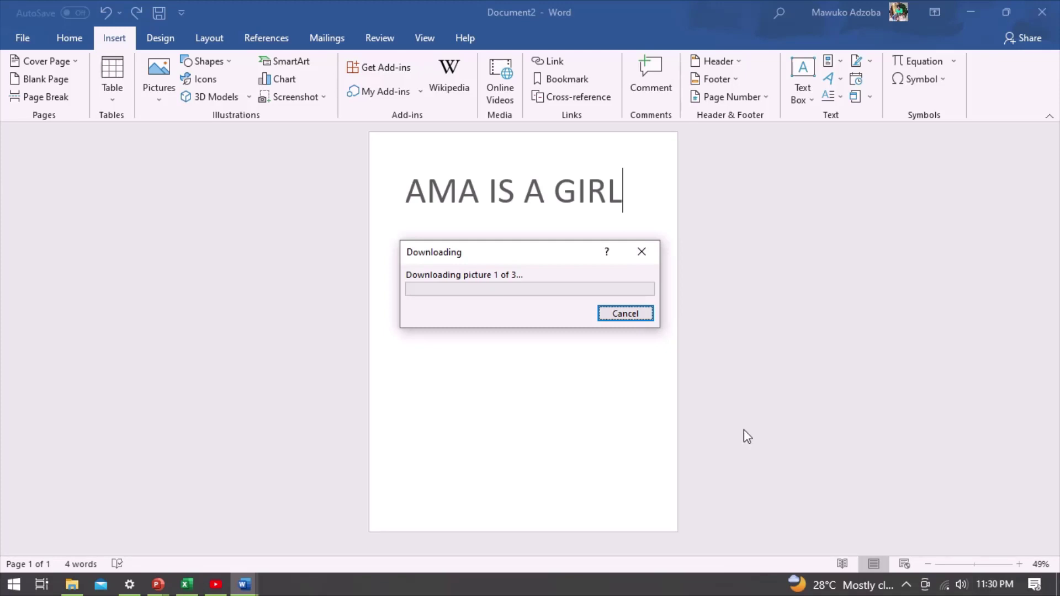
pyautogui.click(639, 252)
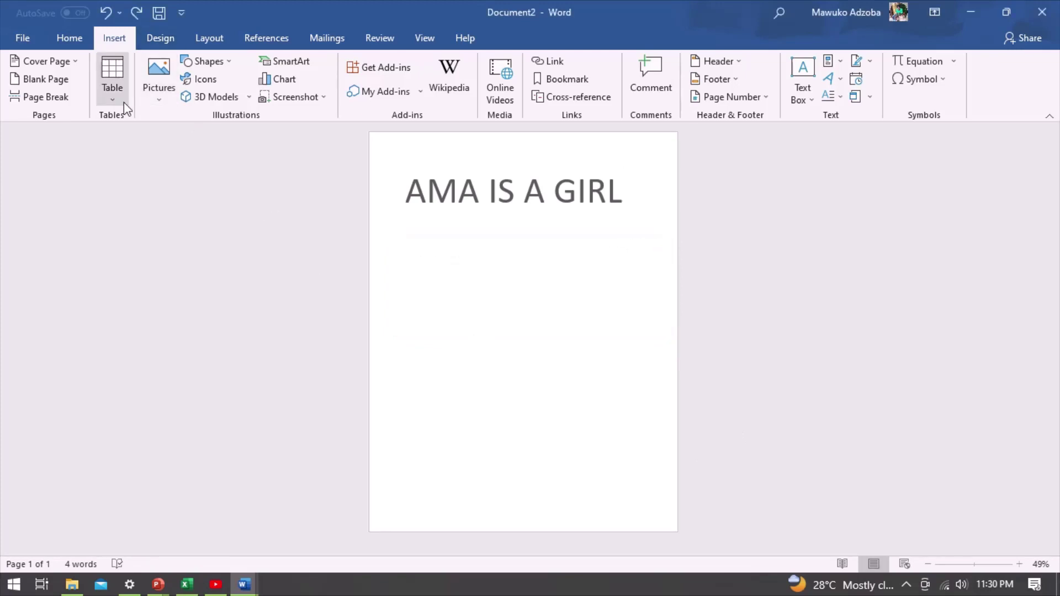
pyautogui.click(162, 101)
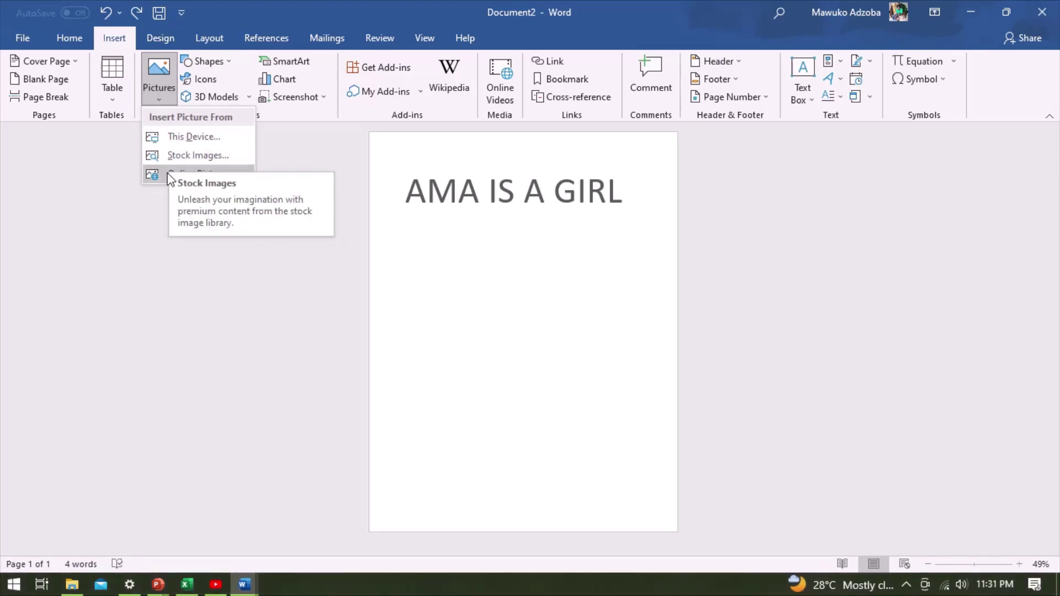
pyautogui.click(107, 188)
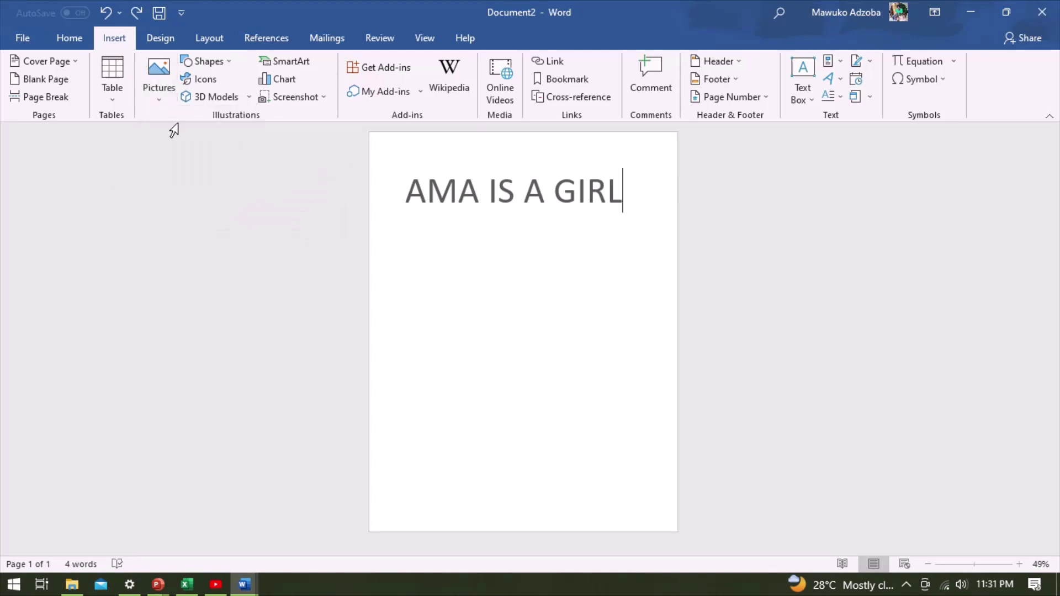
pyautogui.click(224, 64)
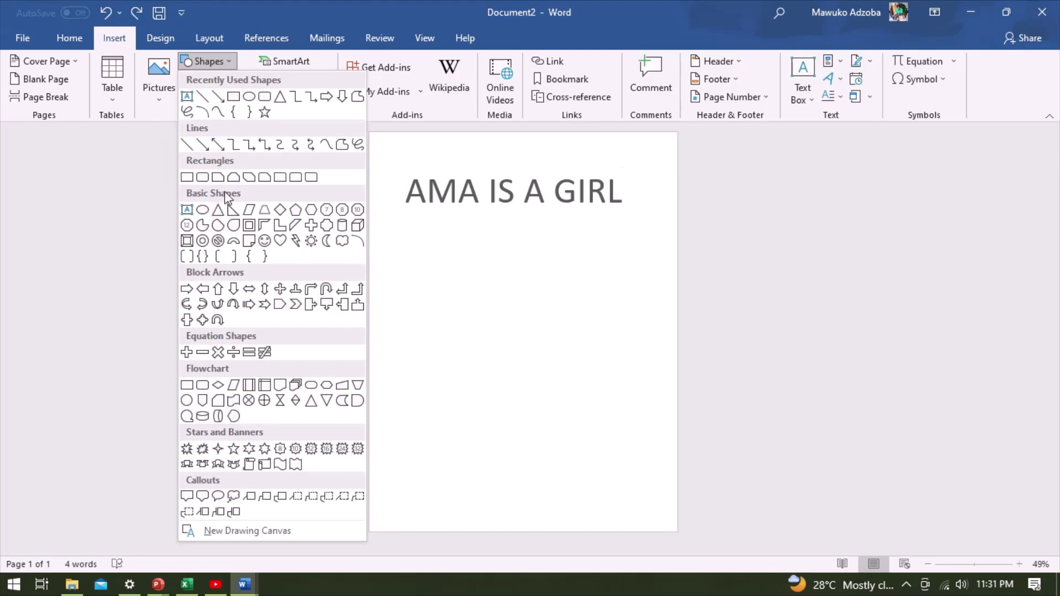
pyautogui.click(146, 324)
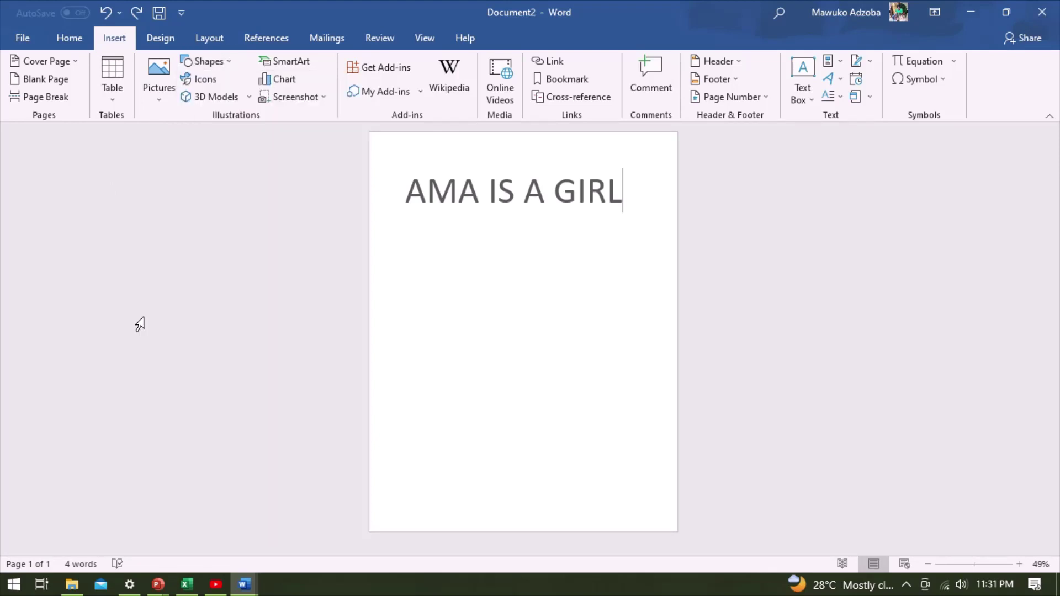
pyautogui.click(206, 80)
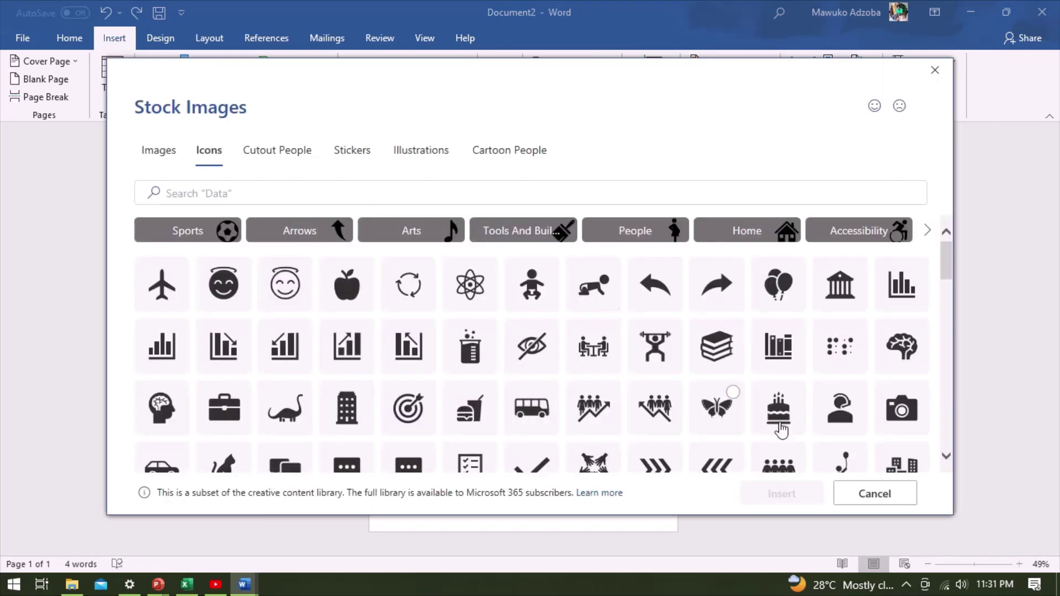
pyautogui.click(730, 235)
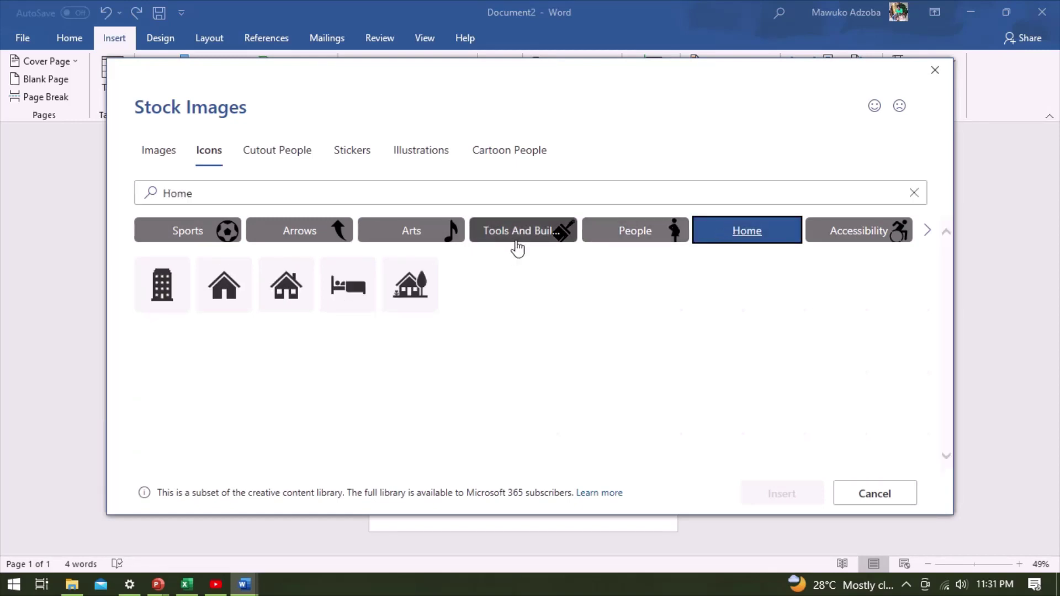
pyautogui.click(517, 249)
pyautogui.click(592, 244)
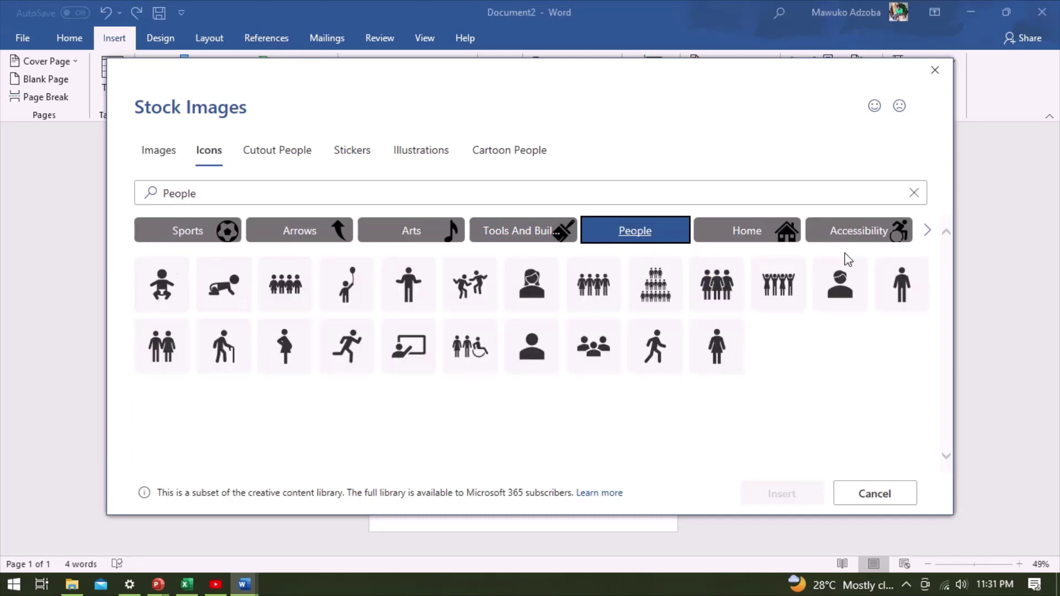
pyautogui.click(855, 238)
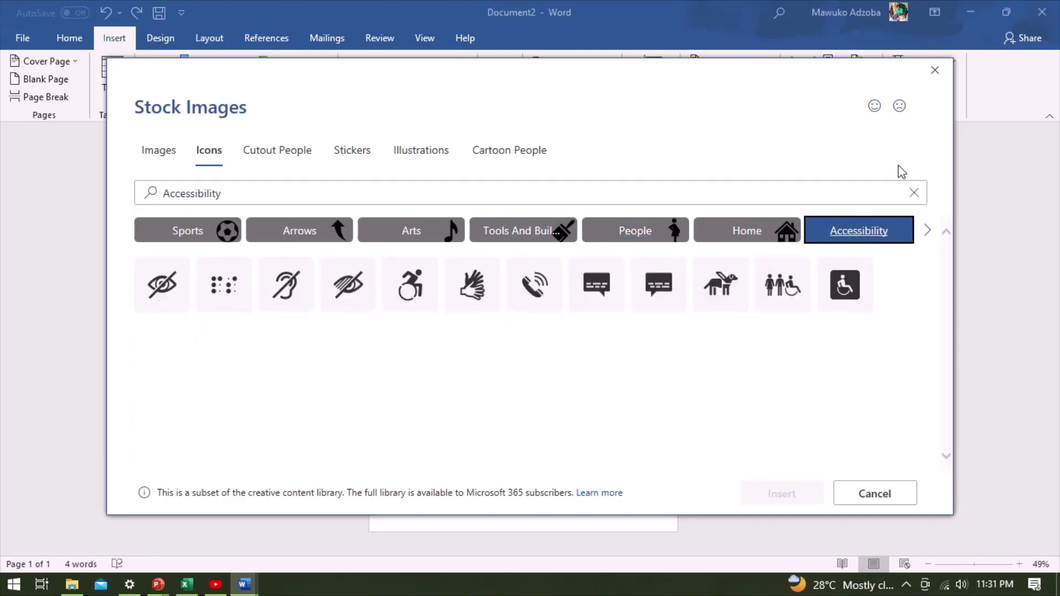
pyautogui.click(934, 76)
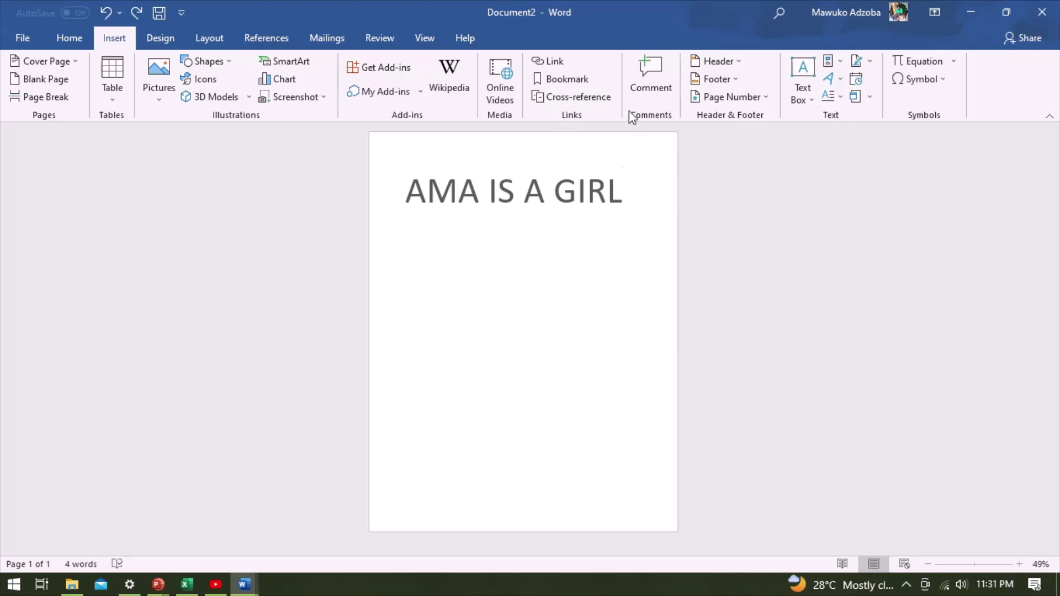
pyautogui.click(485, 82)
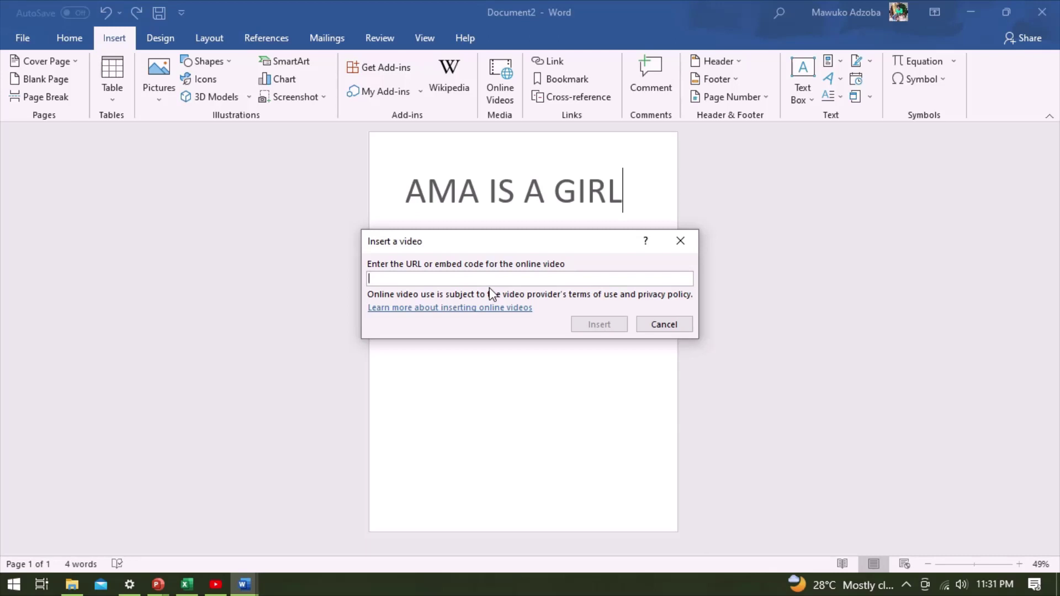
pyautogui.click(681, 241)
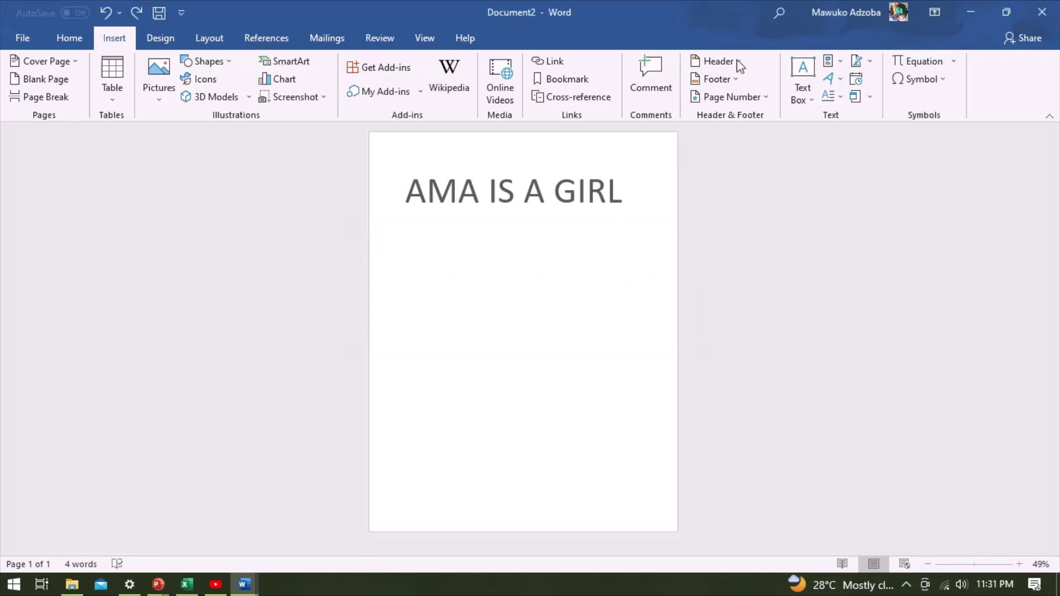
pyautogui.click(809, 72)
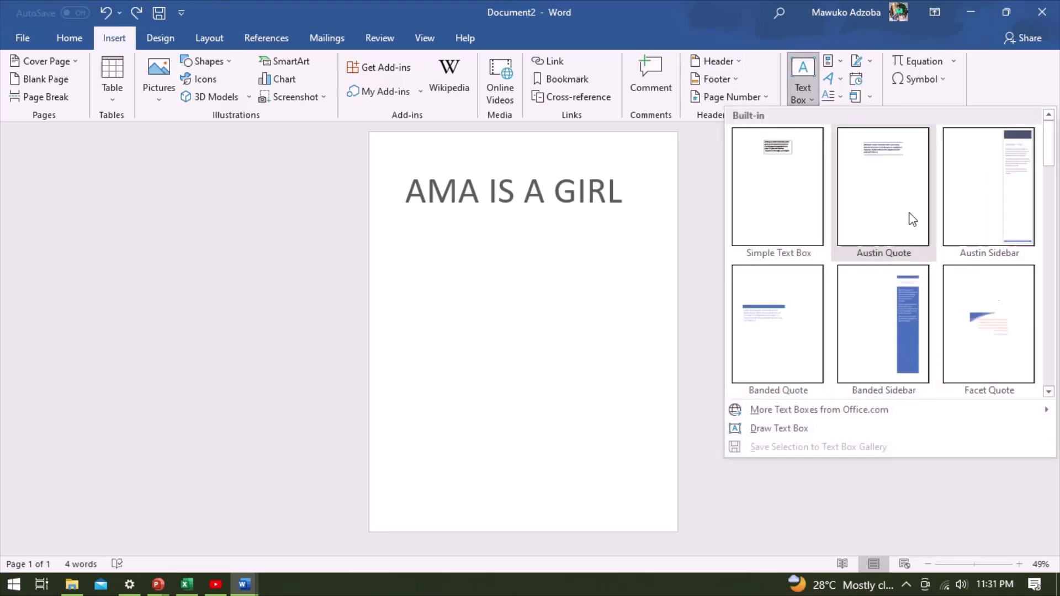
pyautogui.click(697, 209)
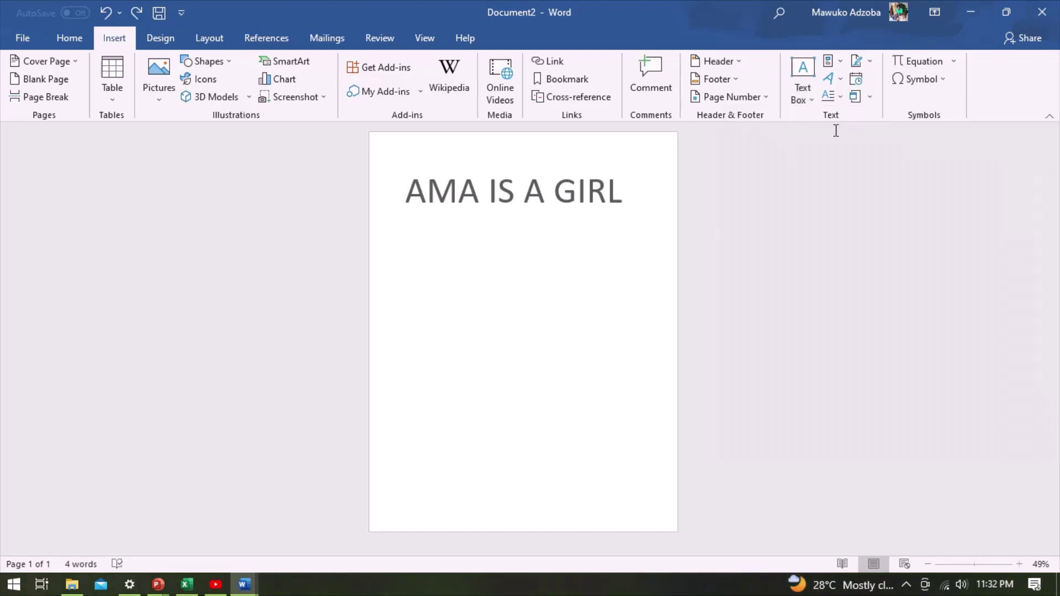
pyautogui.click(870, 98)
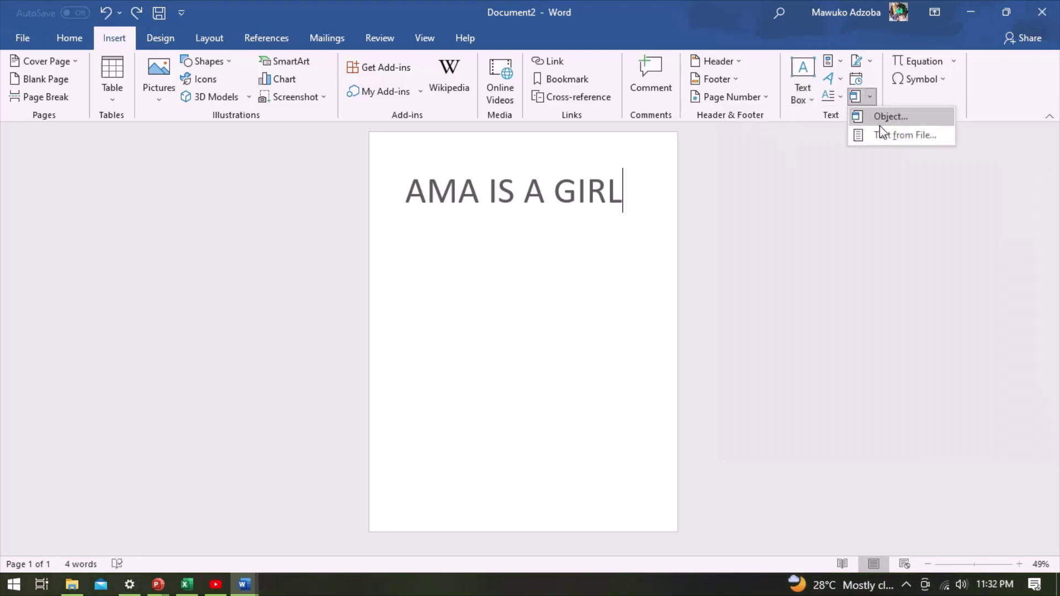
pyautogui.click(884, 139)
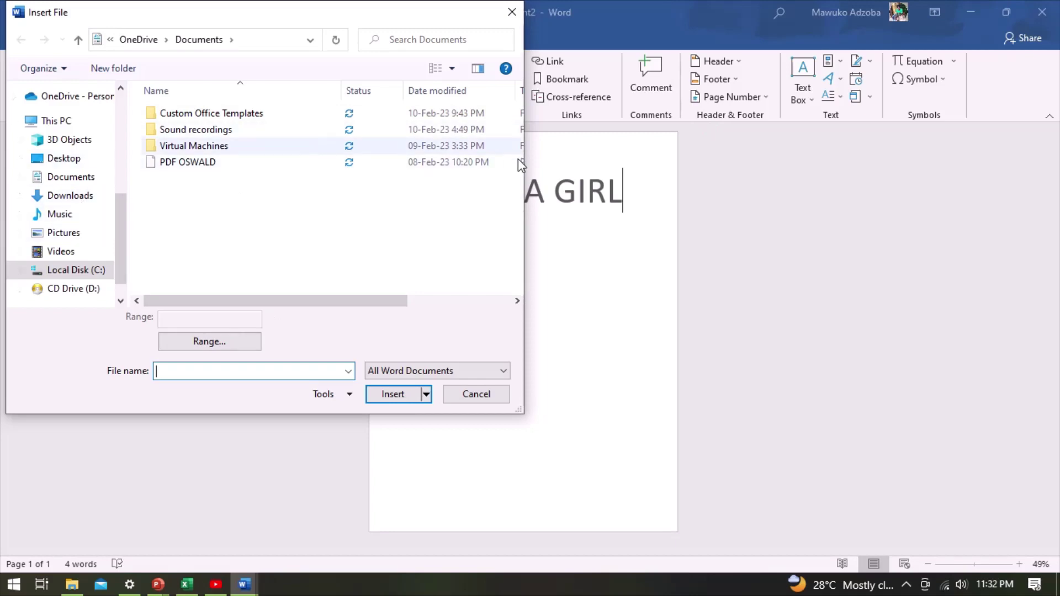
pyautogui.click(513, 11)
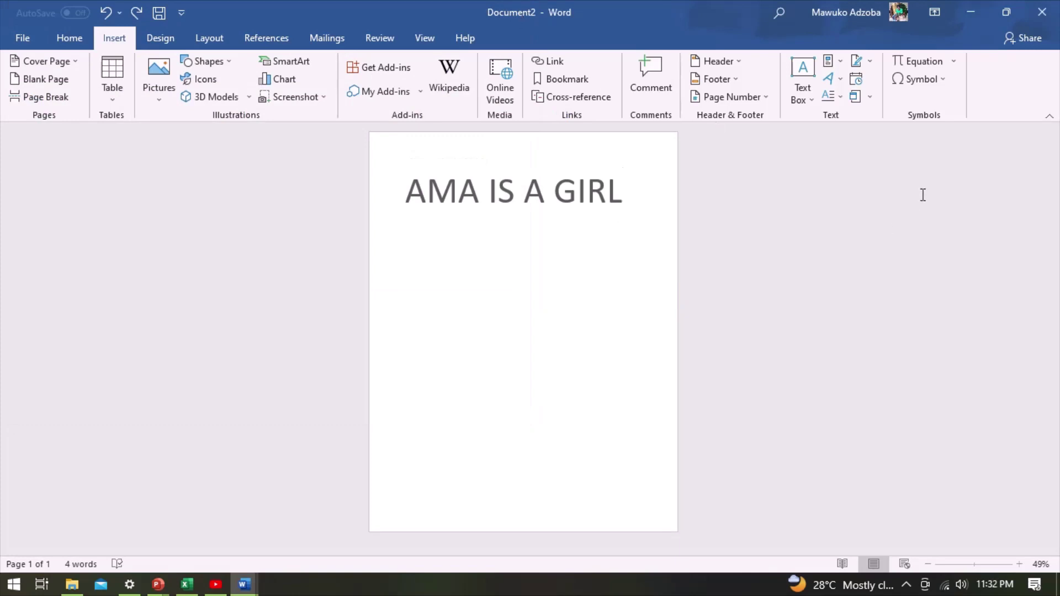
pyautogui.click(944, 80)
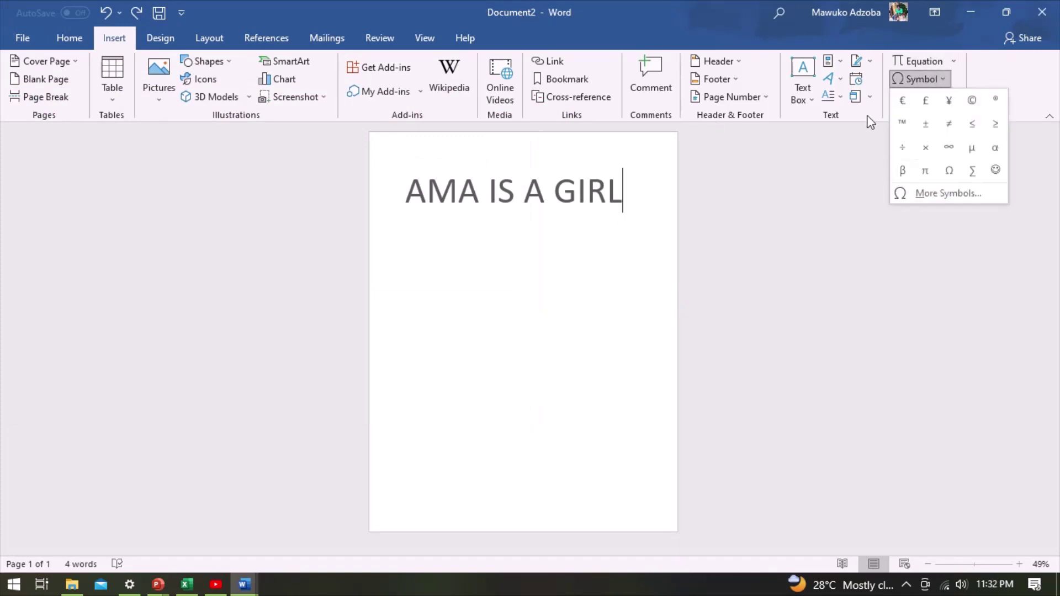
pyautogui.click(826, 183)
pyautogui.click(950, 65)
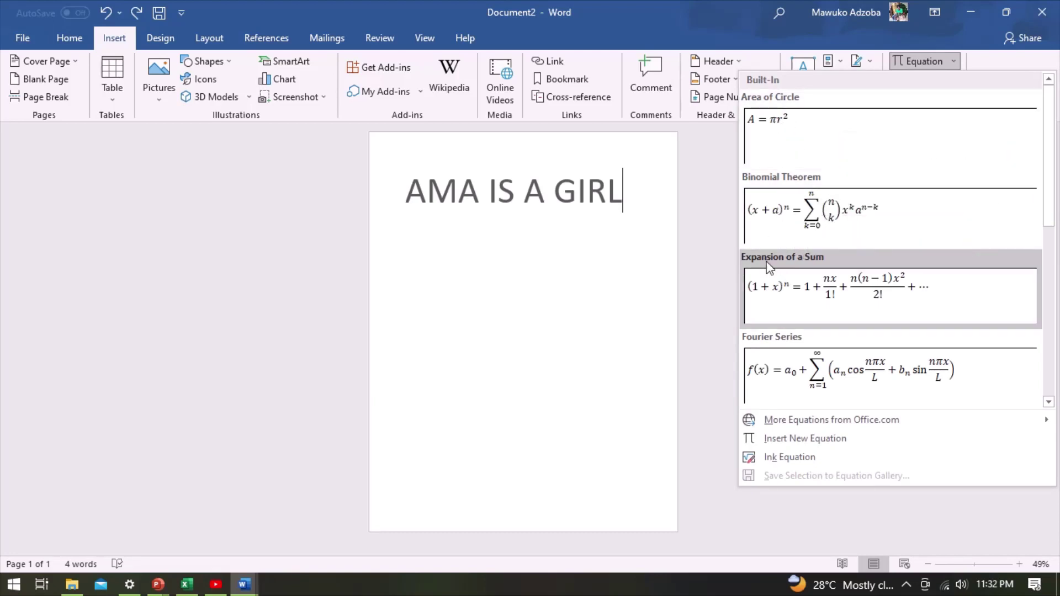
pyautogui.click(714, 318)
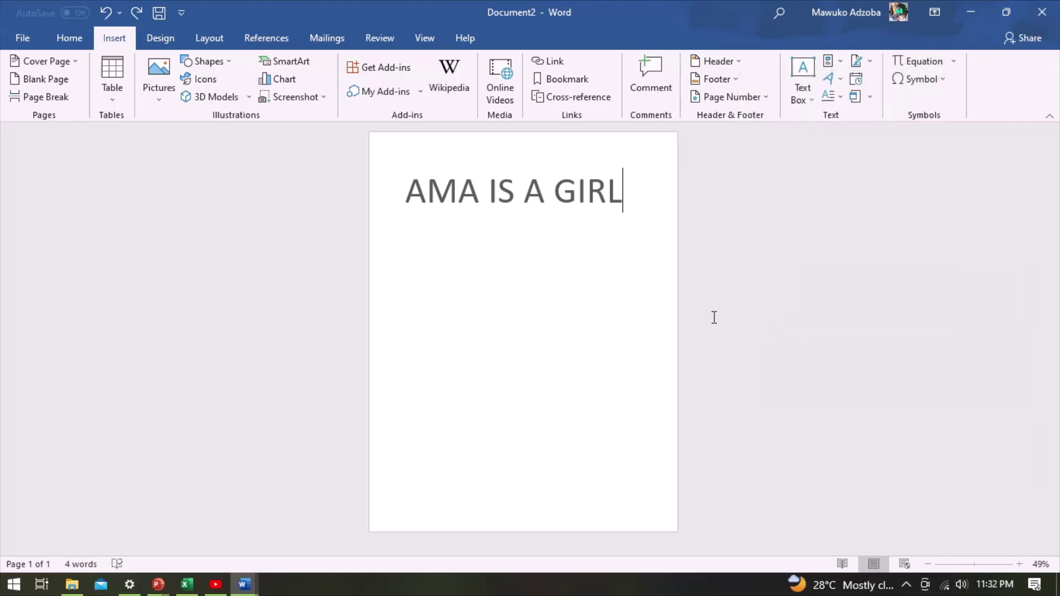
# Step: Try several Design style sets and keep the right-aligned TITLE one
pyautogui.click(165, 36)
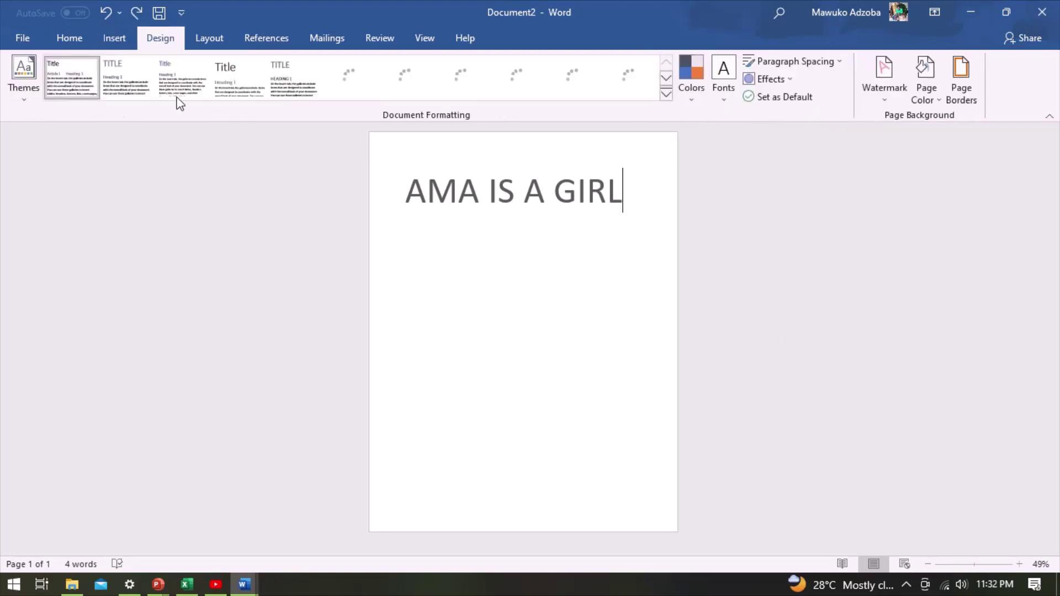
pyautogui.click(243, 91)
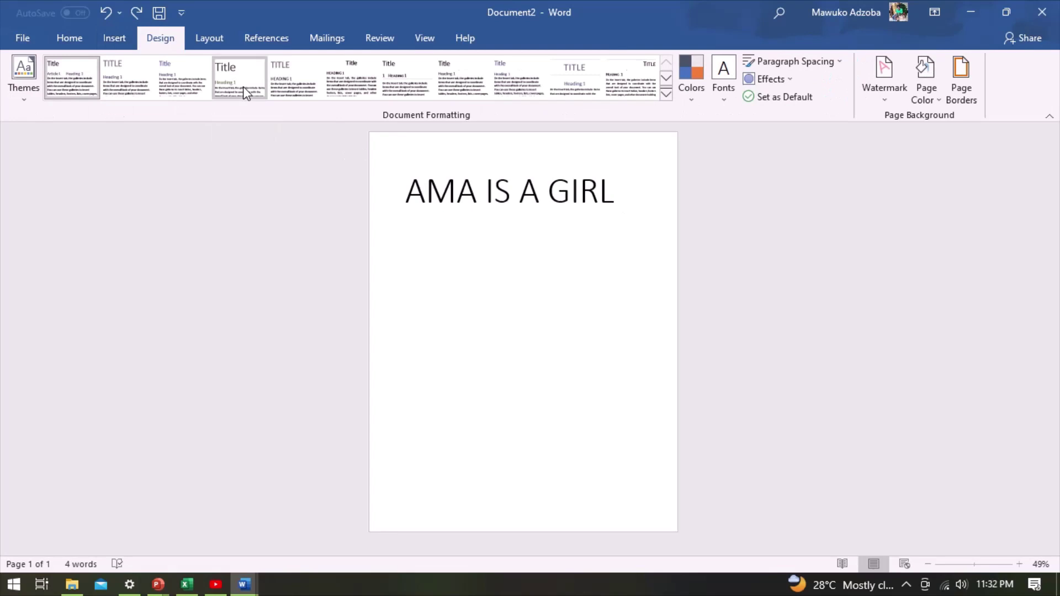
pyautogui.click(296, 77)
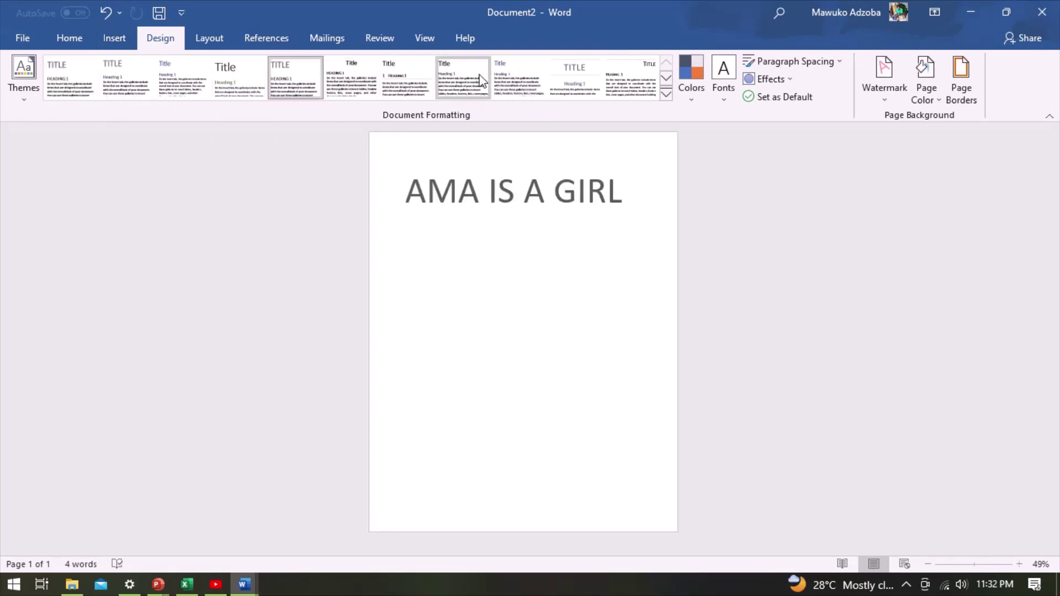
pyautogui.click(613, 82)
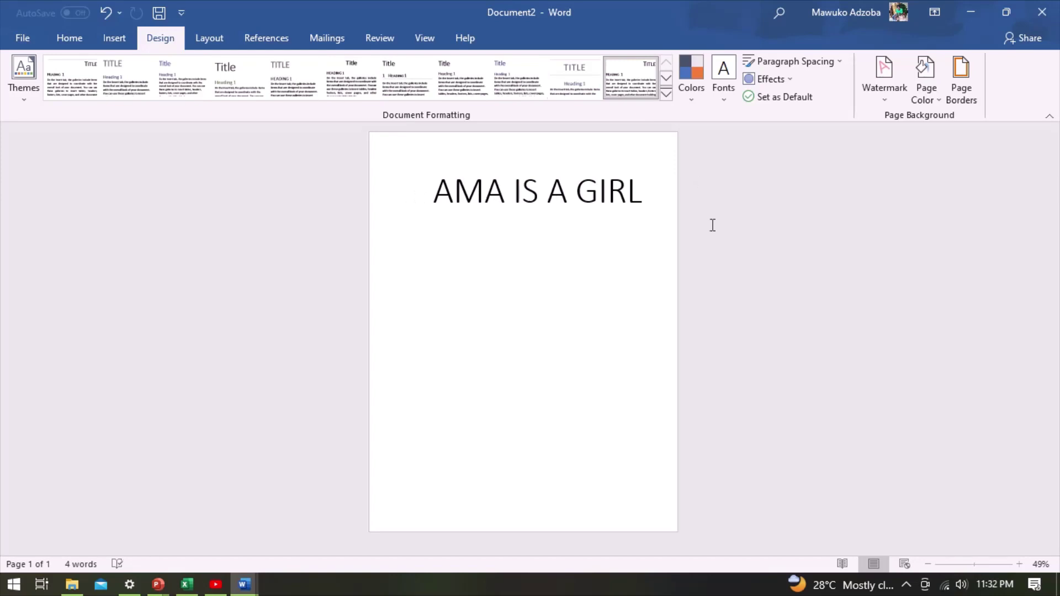
# Step: Preview the Colors, Fonts and Watermark galleries without applying any changes
pyautogui.click(692, 77)
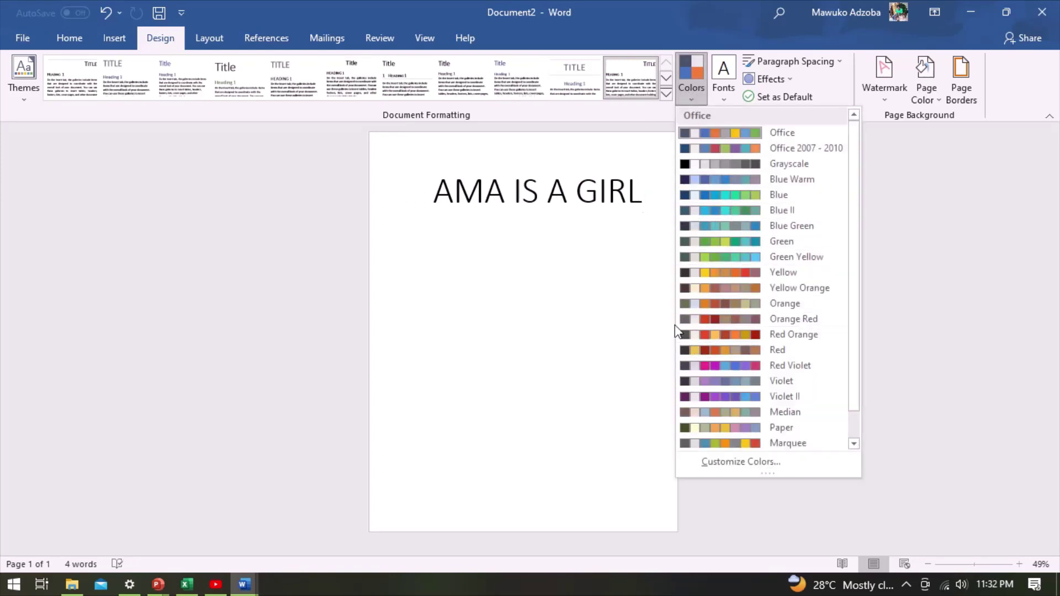
pyautogui.click(731, 93)
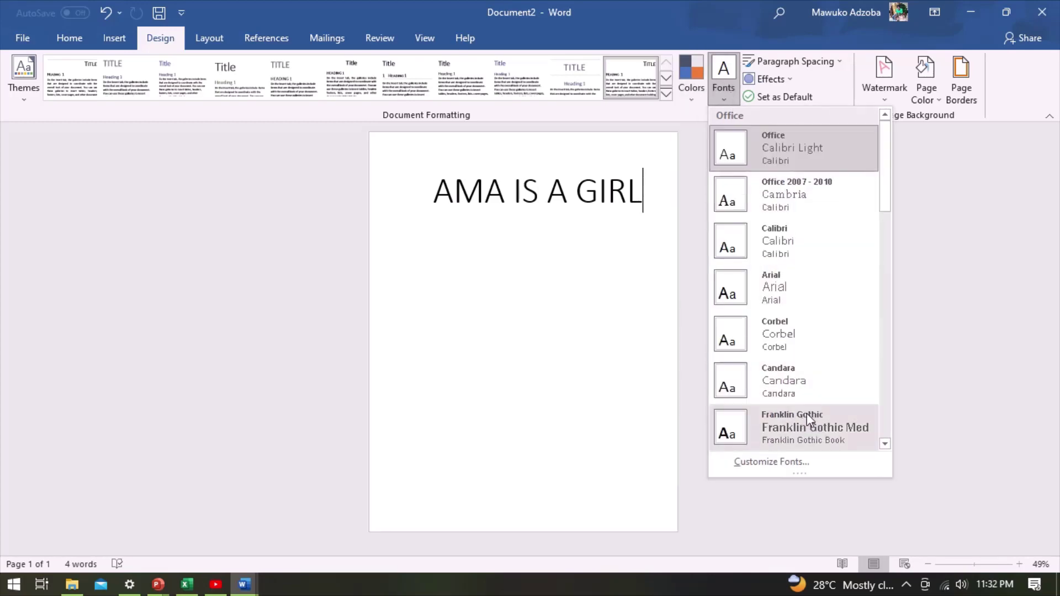
pyautogui.click(943, 306)
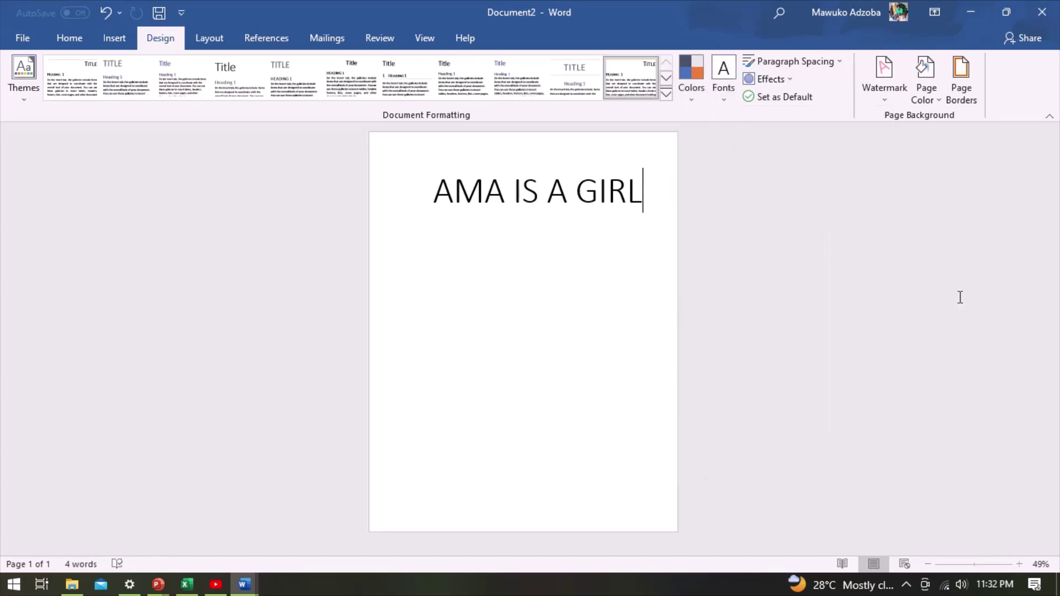
pyautogui.click(885, 94)
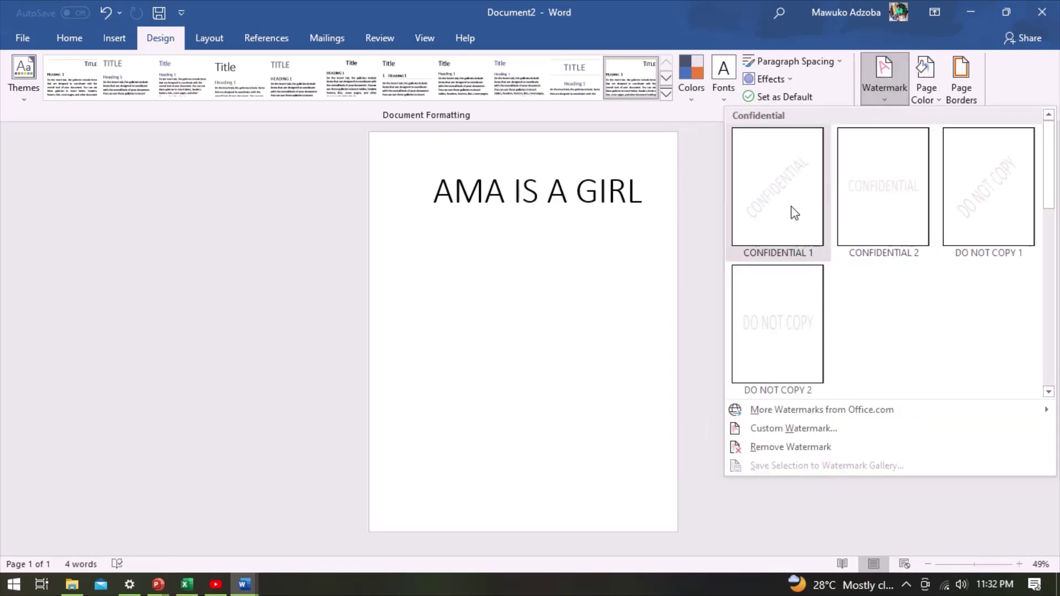
pyautogui.click(698, 301)
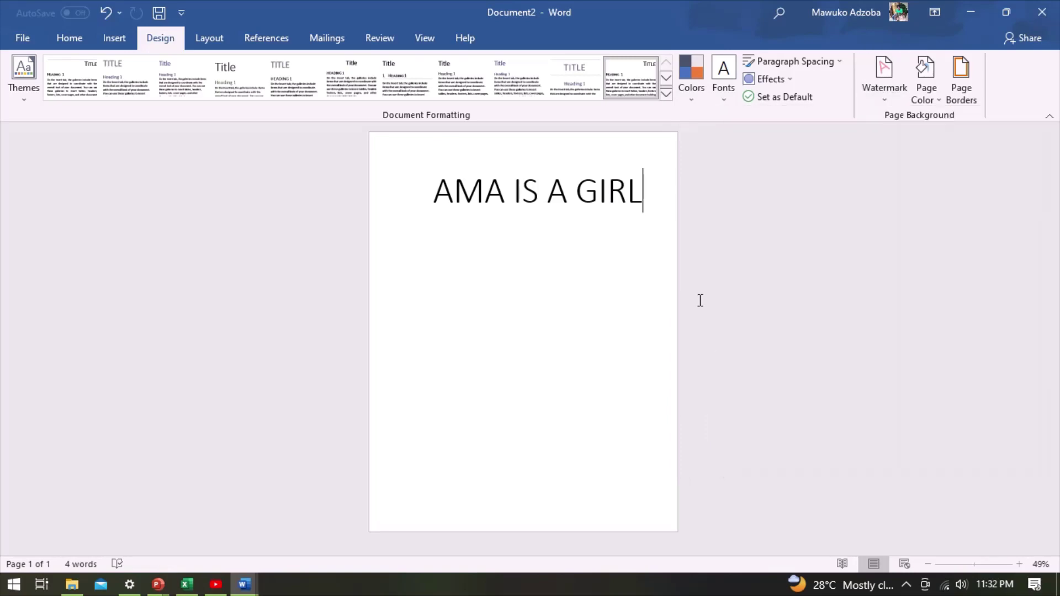
pyautogui.click(204, 39)
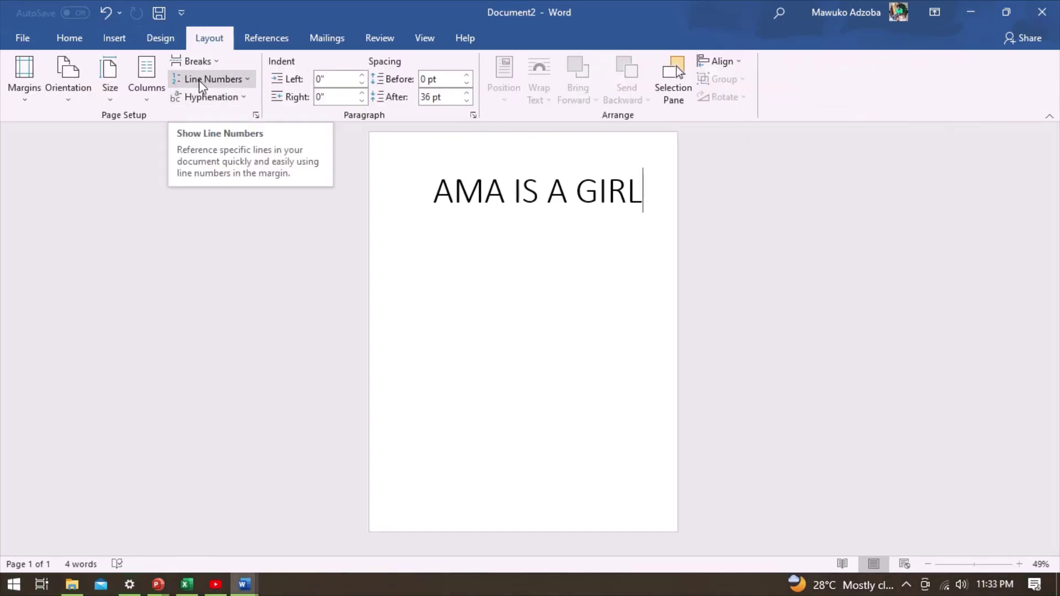
# Step: Check the Columns and Orientation choices, keep portrait, then view References and Mailings
pyautogui.click(146, 95)
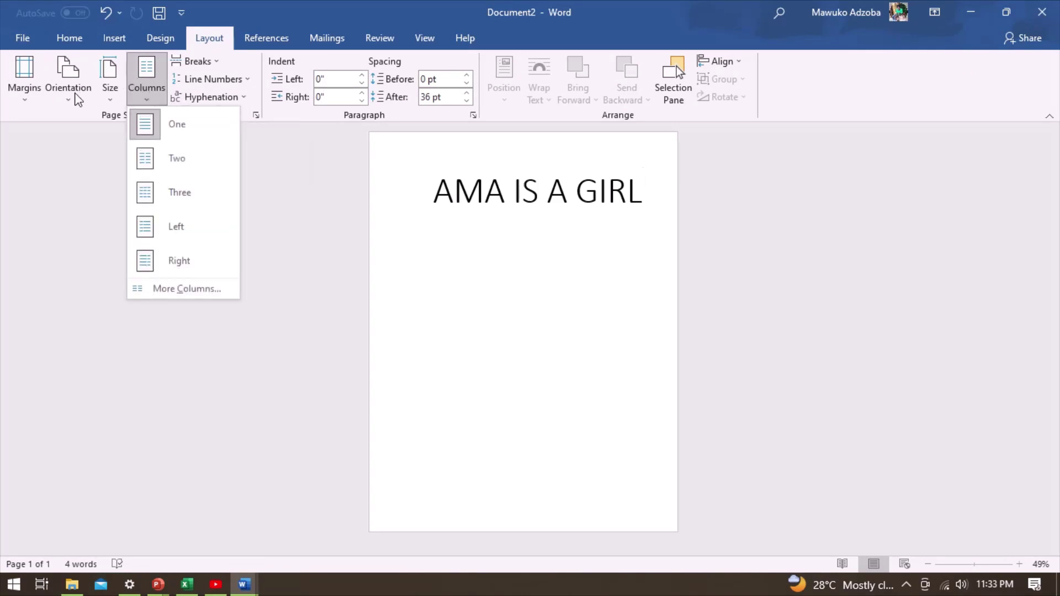
pyautogui.click(71, 91)
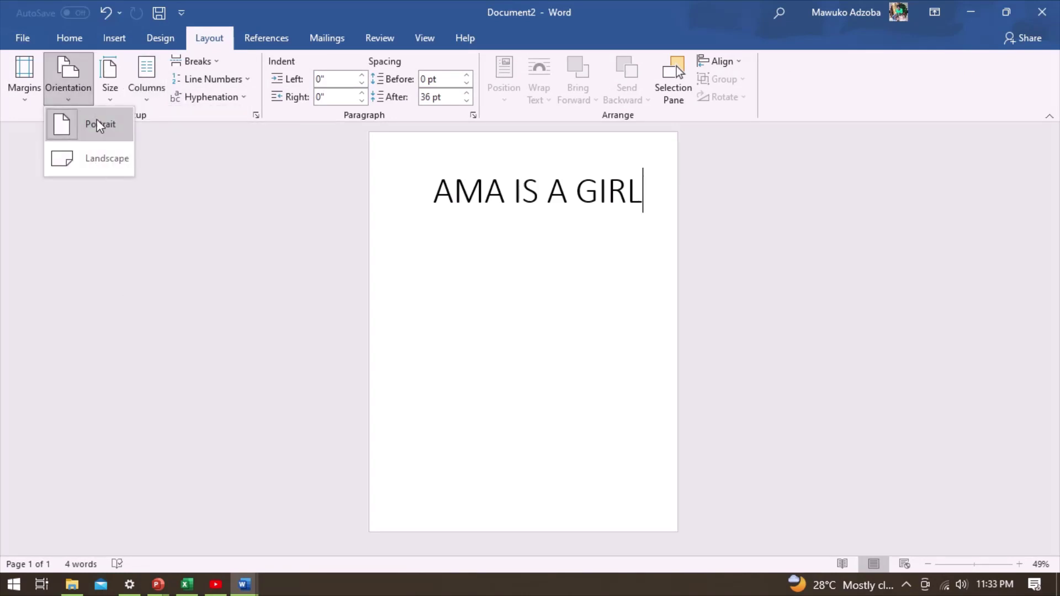
pyautogui.click(210, 198)
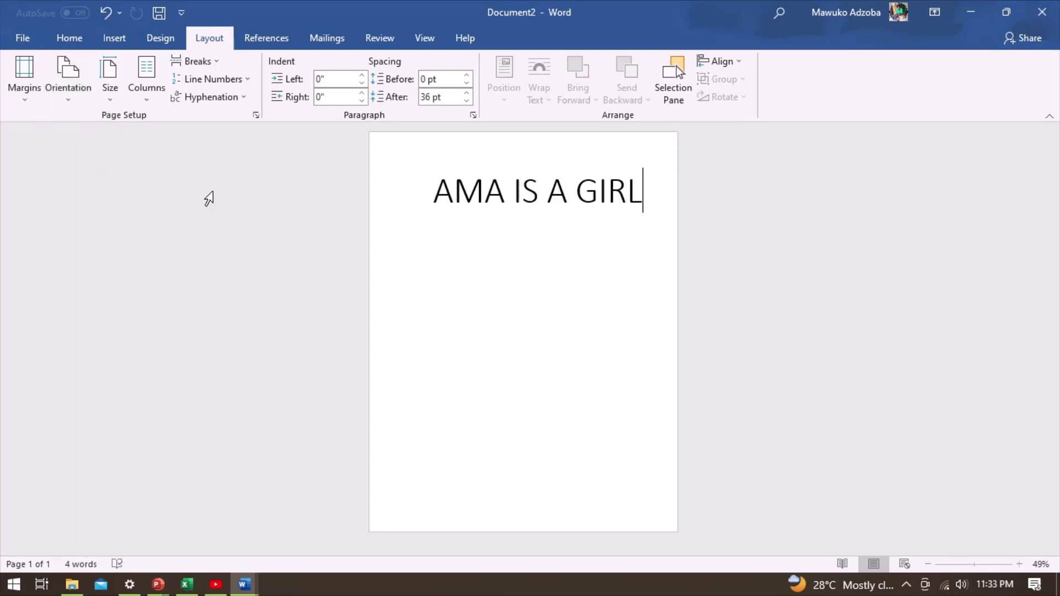
pyautogui.click(69, 91)
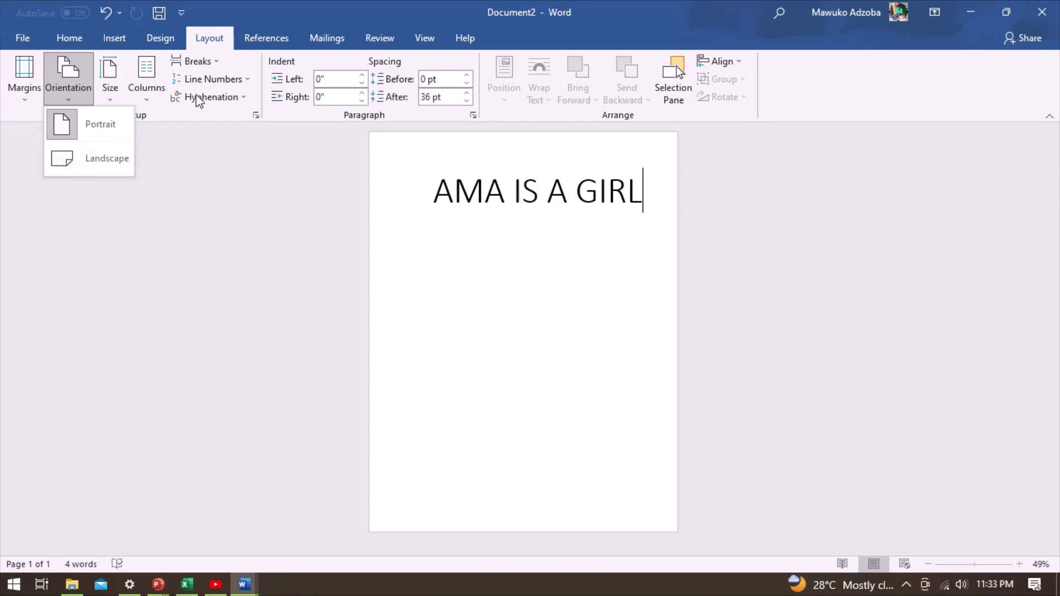
pyautogui.click(191, 204)
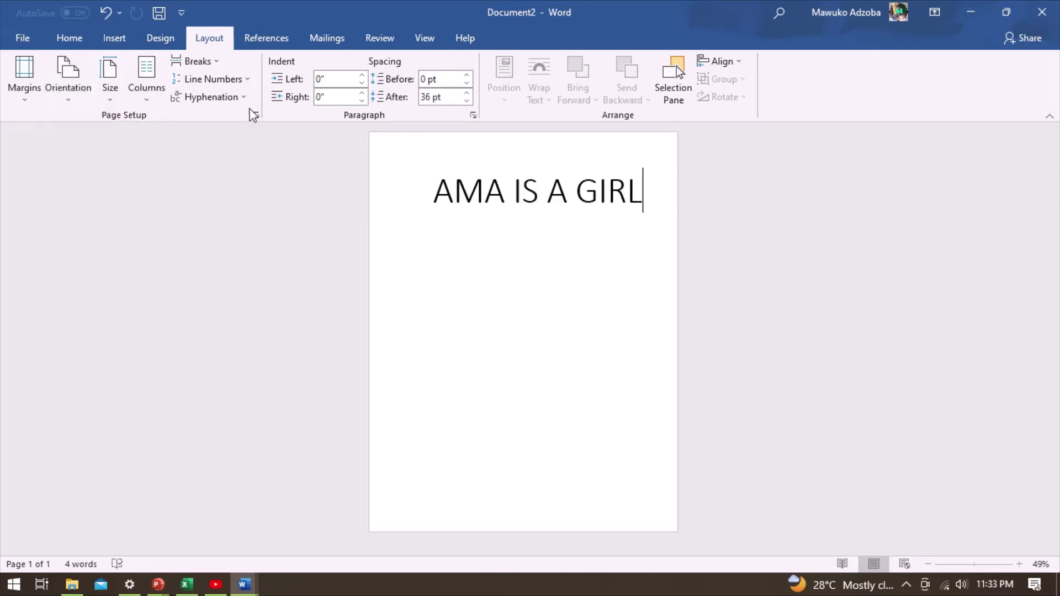
pyautogui.click(252, 44)
pyautogui.click(313, 37)
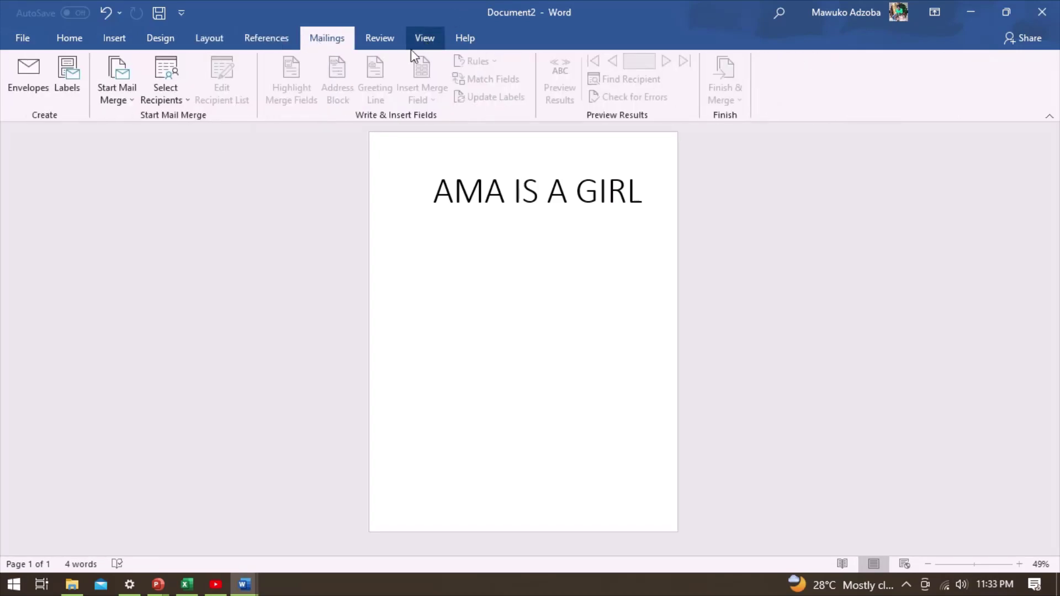
# Step: Browse the Review, View and Help tabs, select the text, and return to Home
pyautogui.click(379, 38)
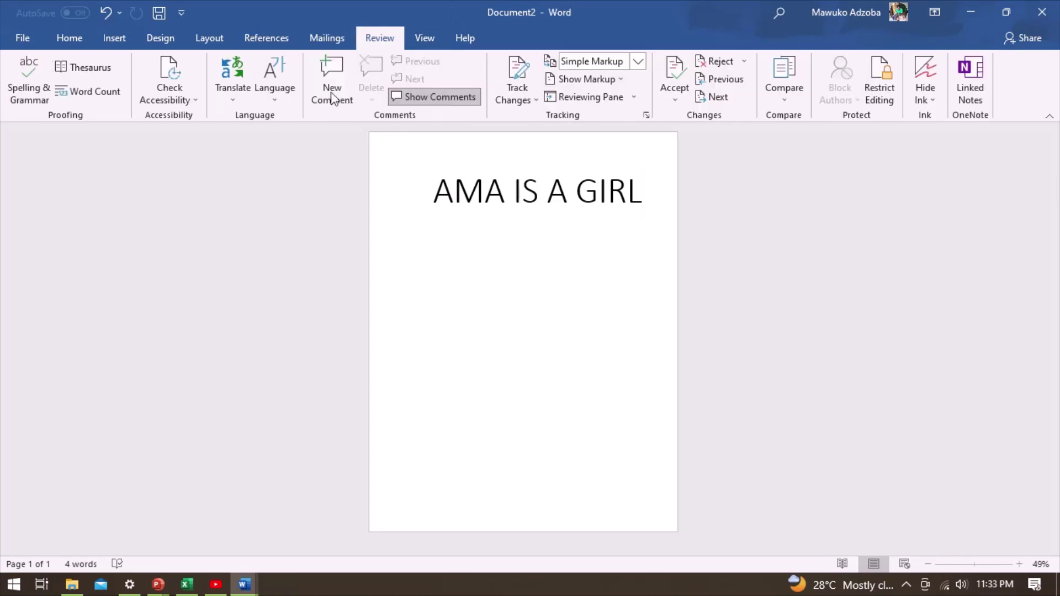
pyautogui.click(440, 44)
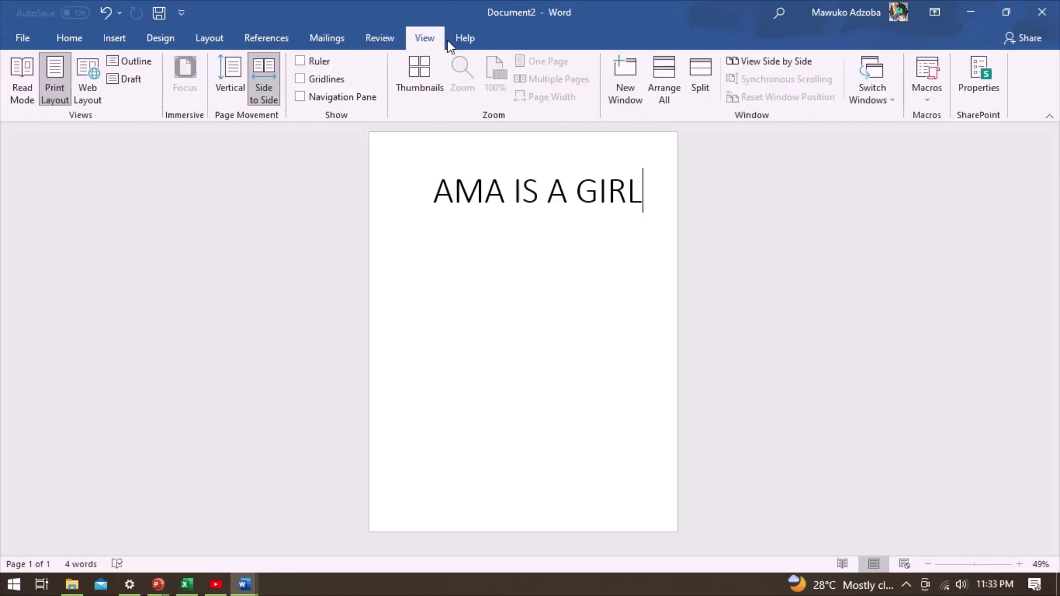
pyautogui.click(457, 41)
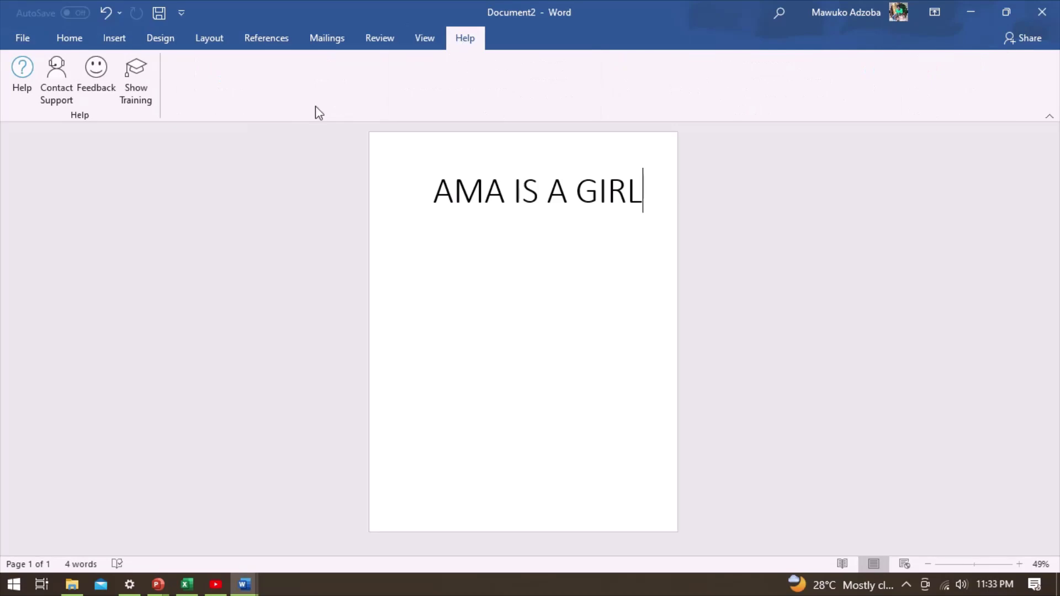
pyautogui.hotkey('shift', 'Home')
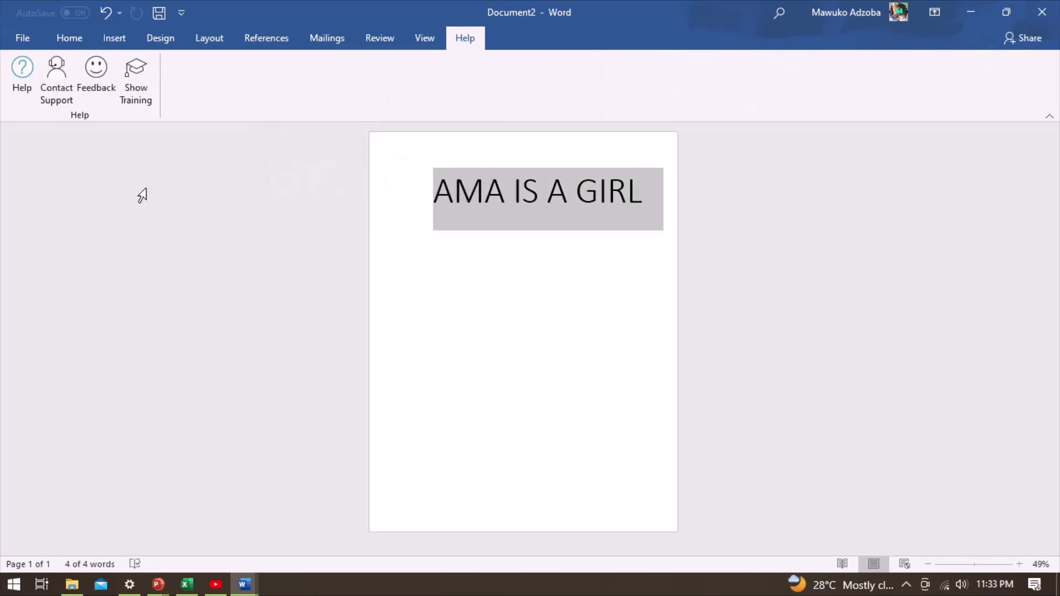
pyautogui.click(69, 38)
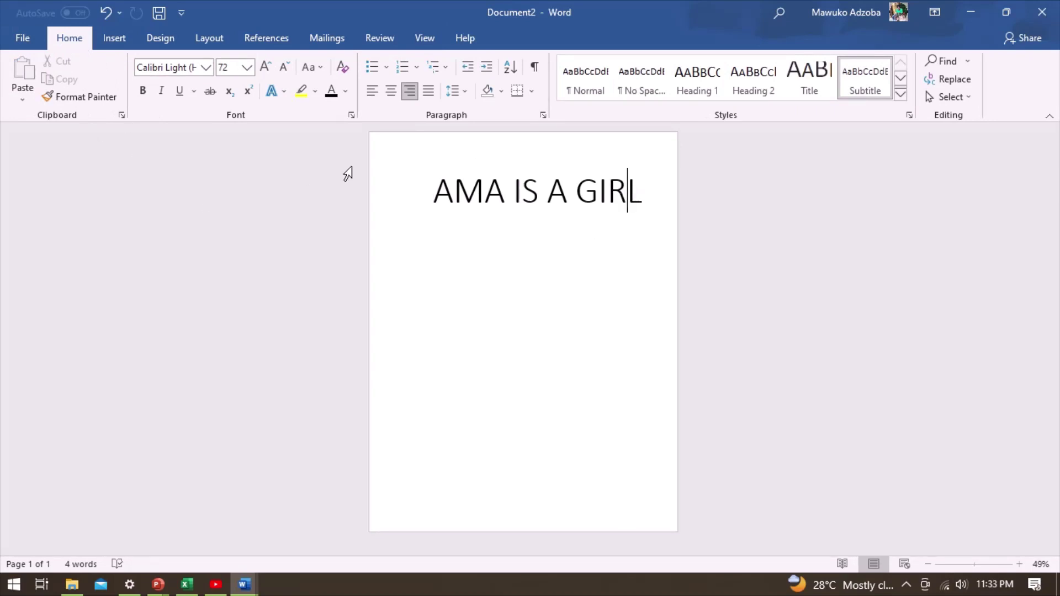
# Step: Look at the File > Save As recent locations, then return to the document
pyautogui.click(111, 39)
pyautogui.click(66, 36)
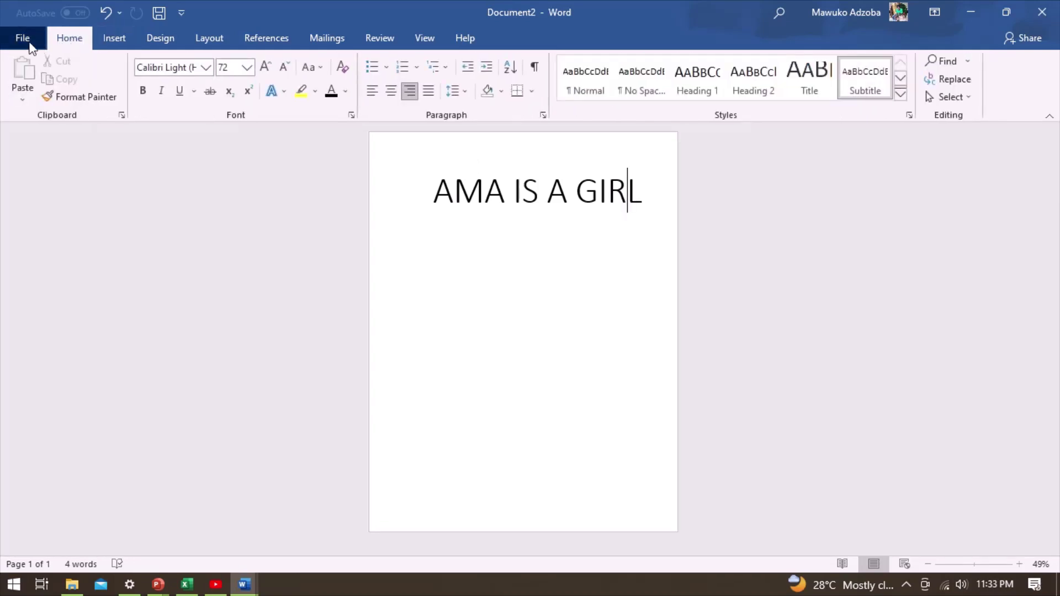
pyautogui.click(22, 38)
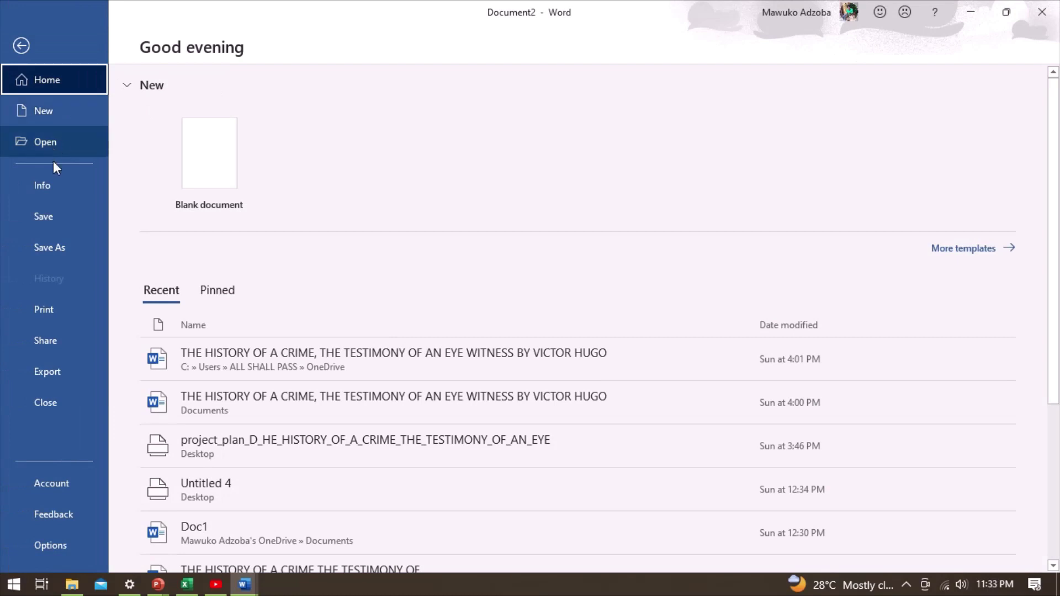
pyautogui.click(54, 235)
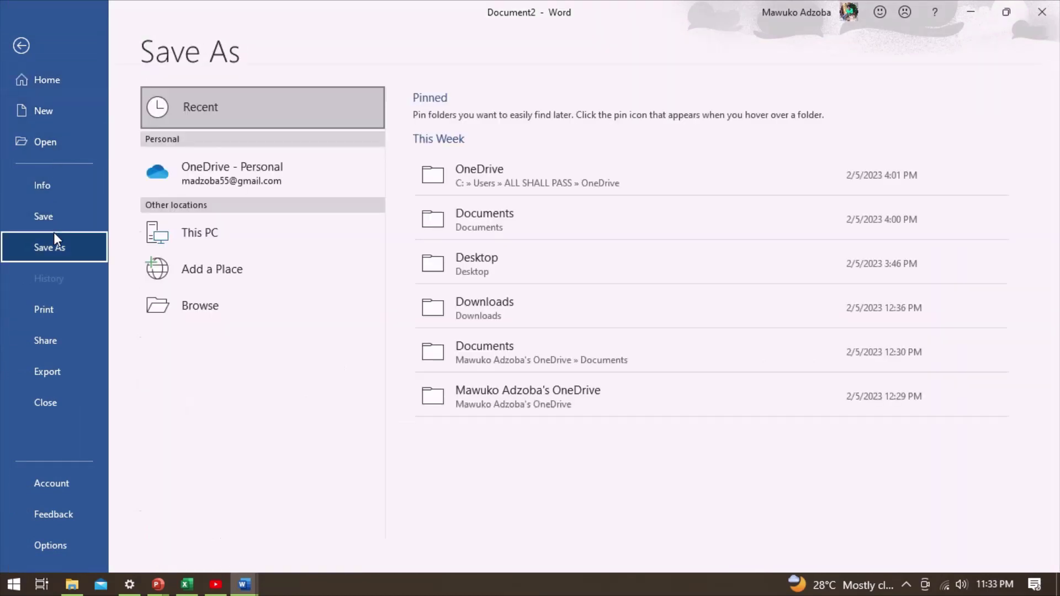
pyautogui.click(273, 127)
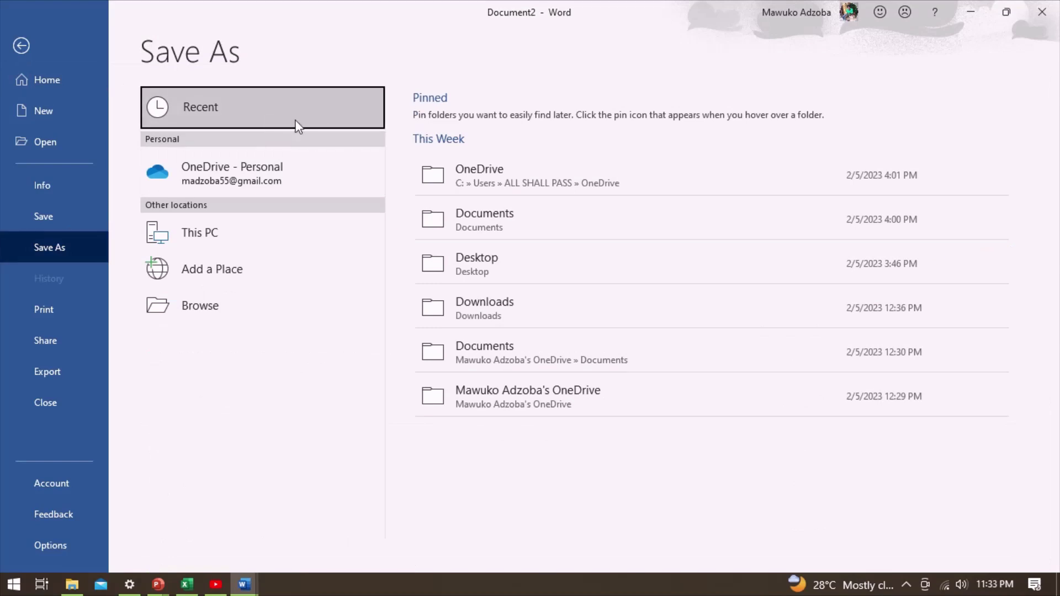
pyautogui.click(36, 38)
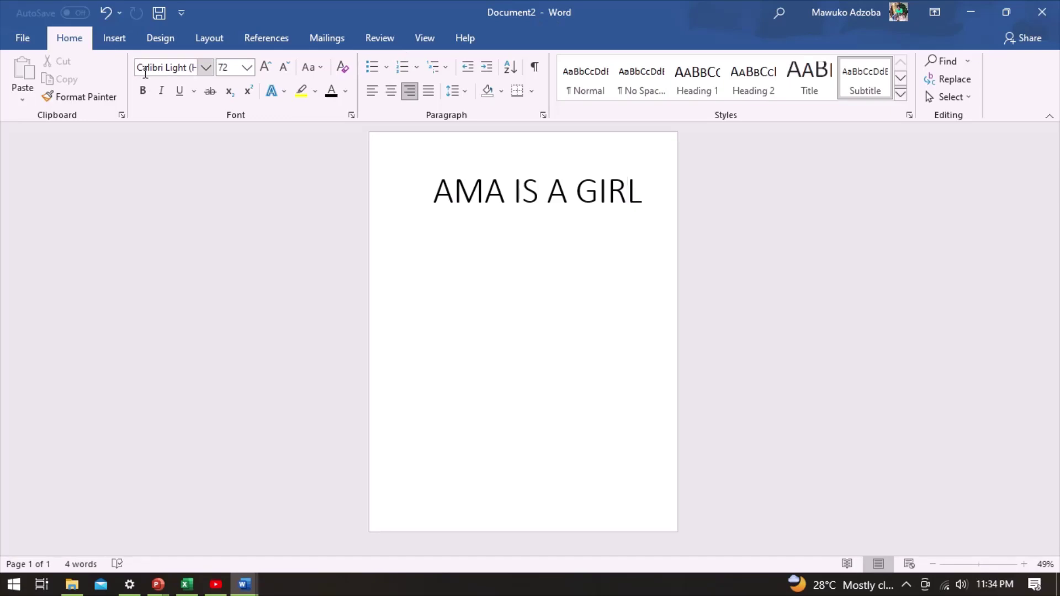
# Step: Uncheck Save in the Quick Access Toolbar list and open the Cover Page gallery
pyautogui.click(114, 37)
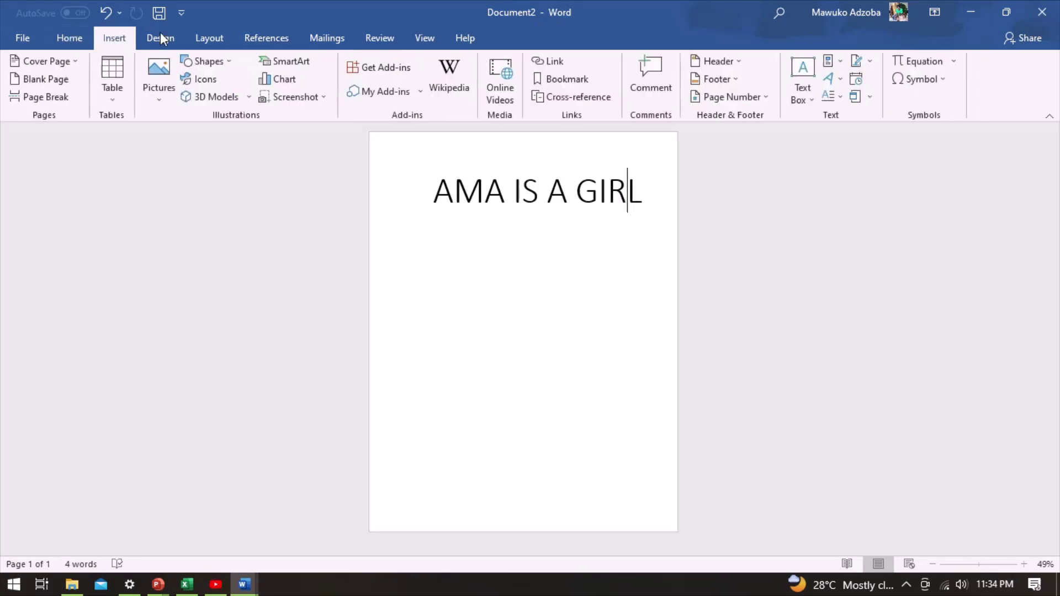
pyautogui.click(180, 12)
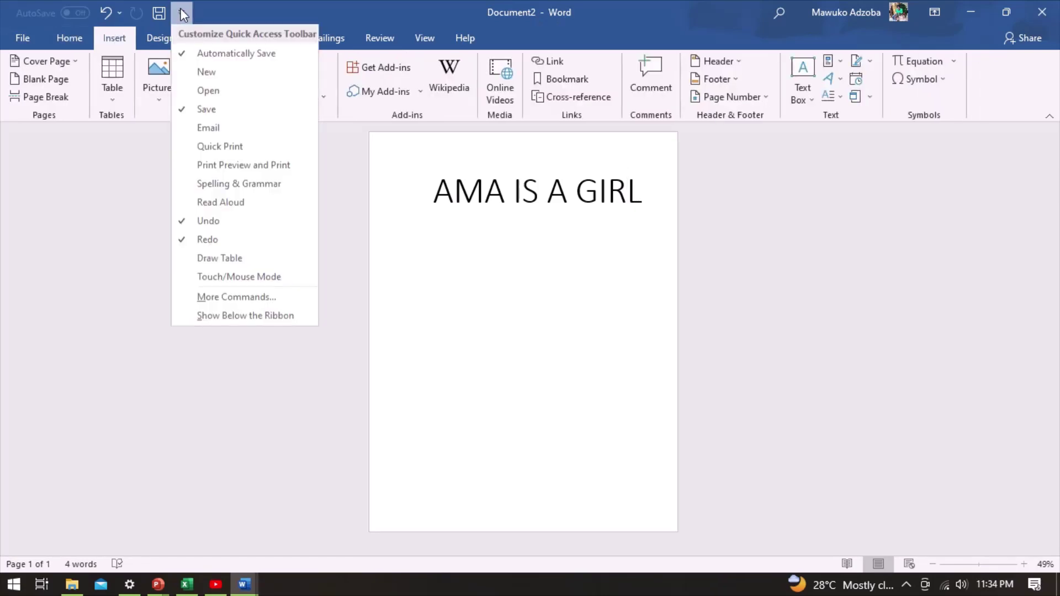
pyautogui.click(243, 110)
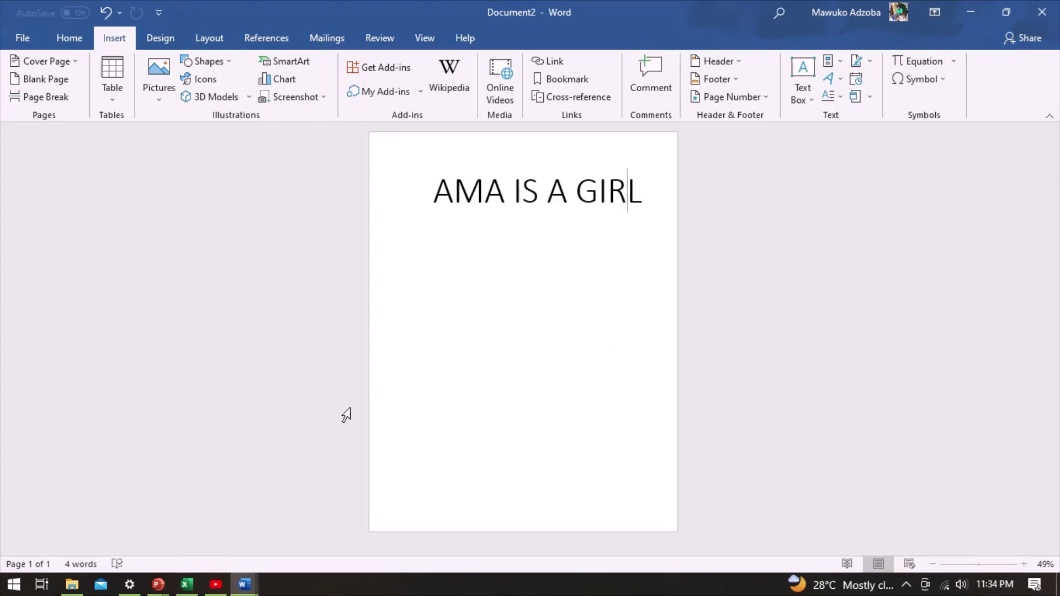
pyautogui.click(39, 65)
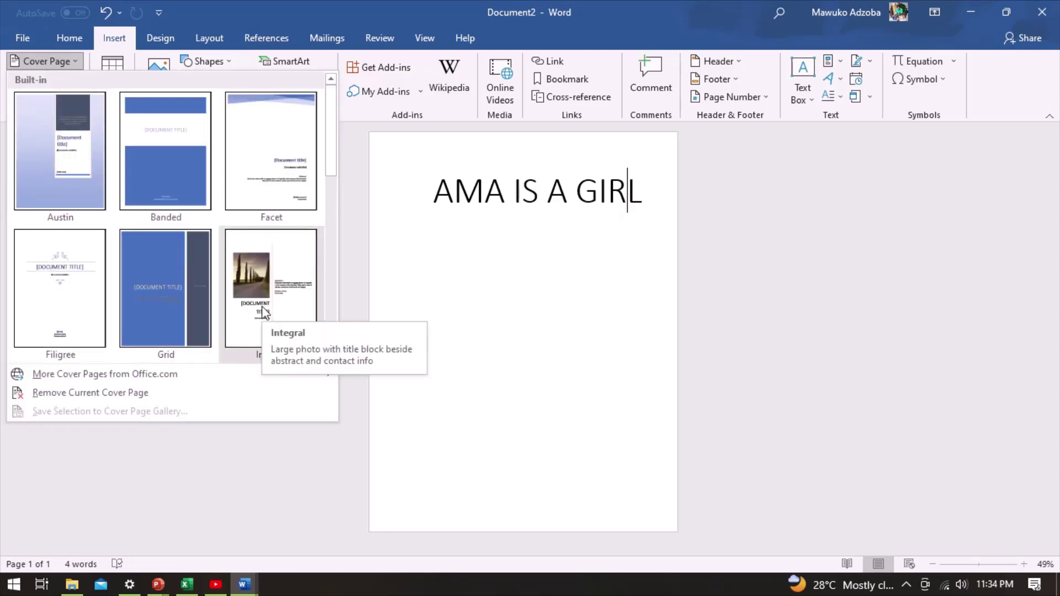
pyautogui.click(278, 297)
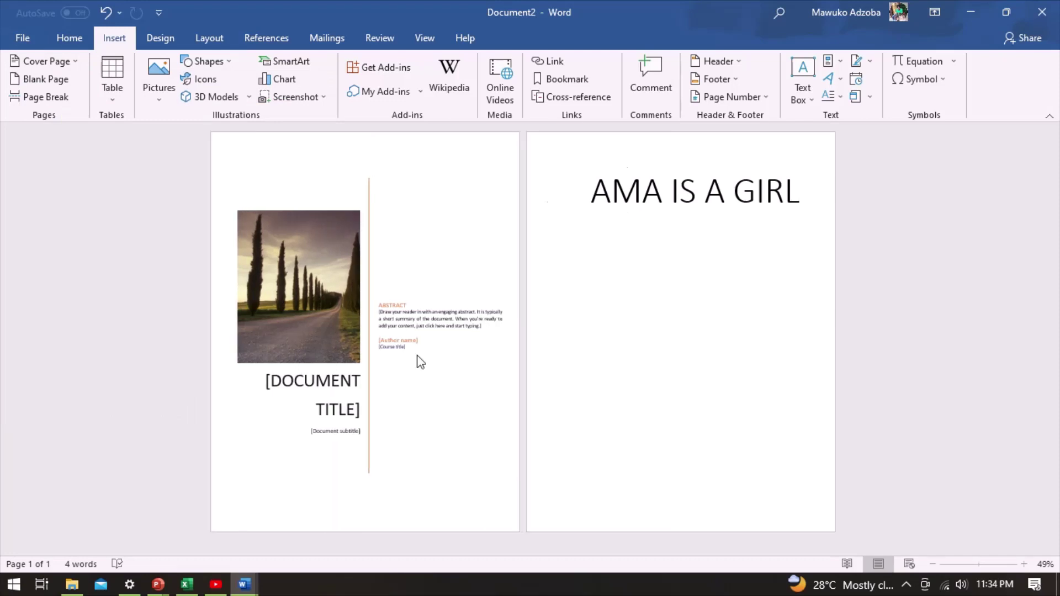
pyautogui.click(336, 402)
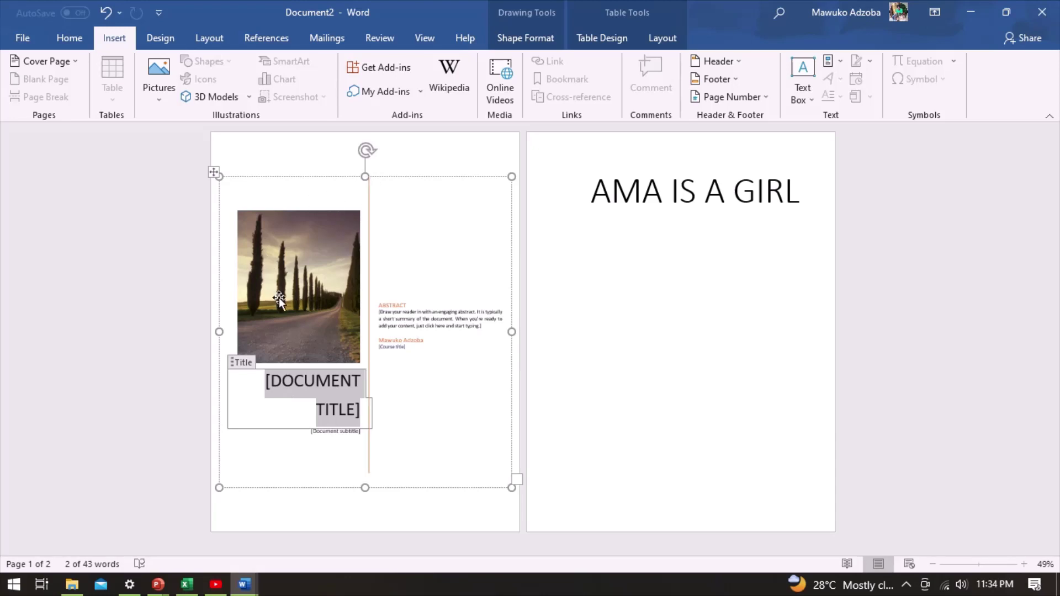
pyautogui.click(118, 227)
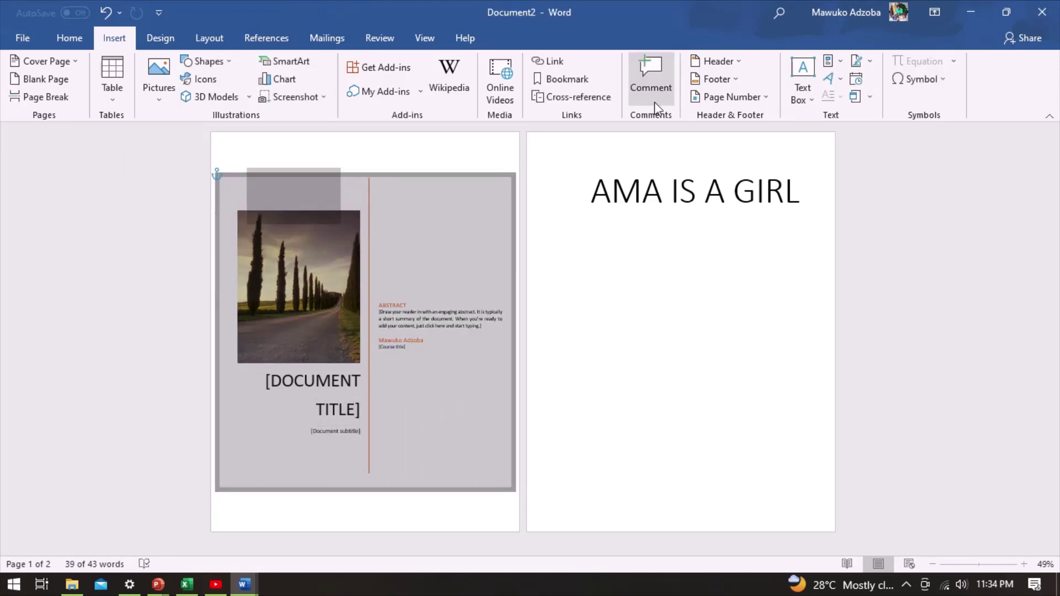
pyautogui.press('Delete')
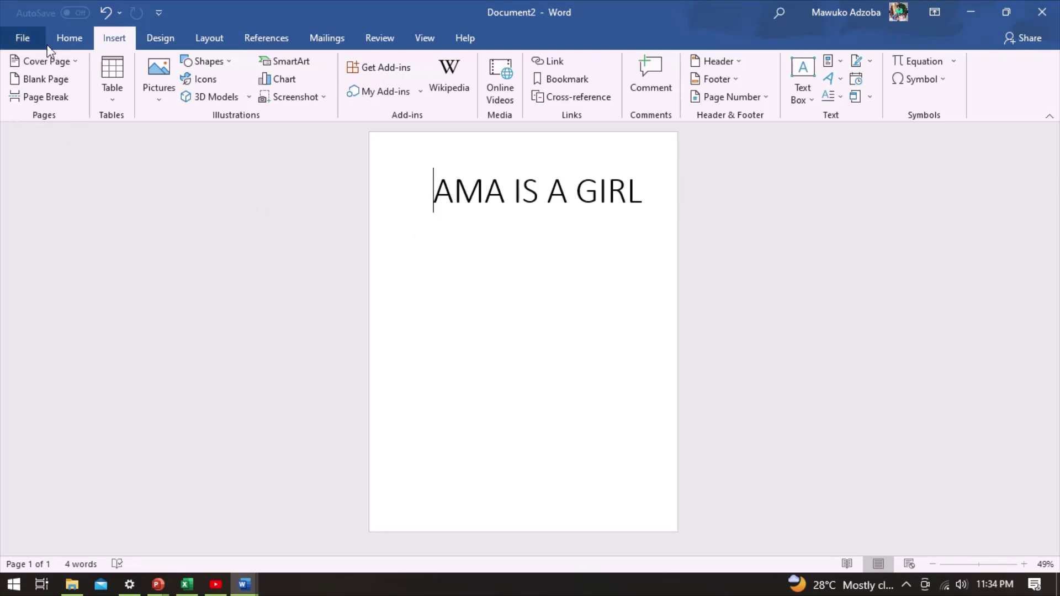
pyautogui.click(65, 61)
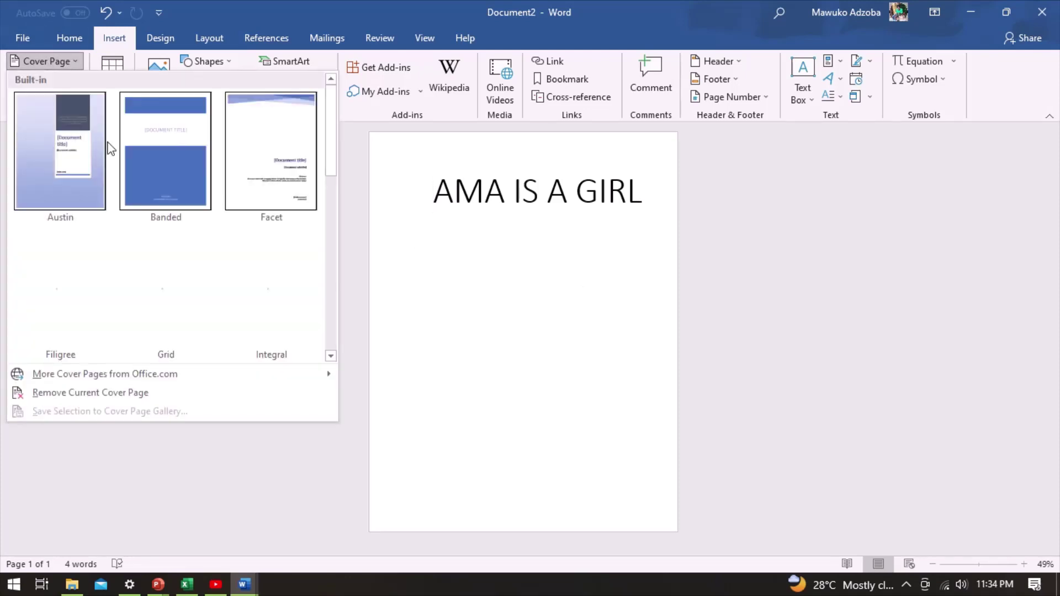
pyautogui.click(313, 507)
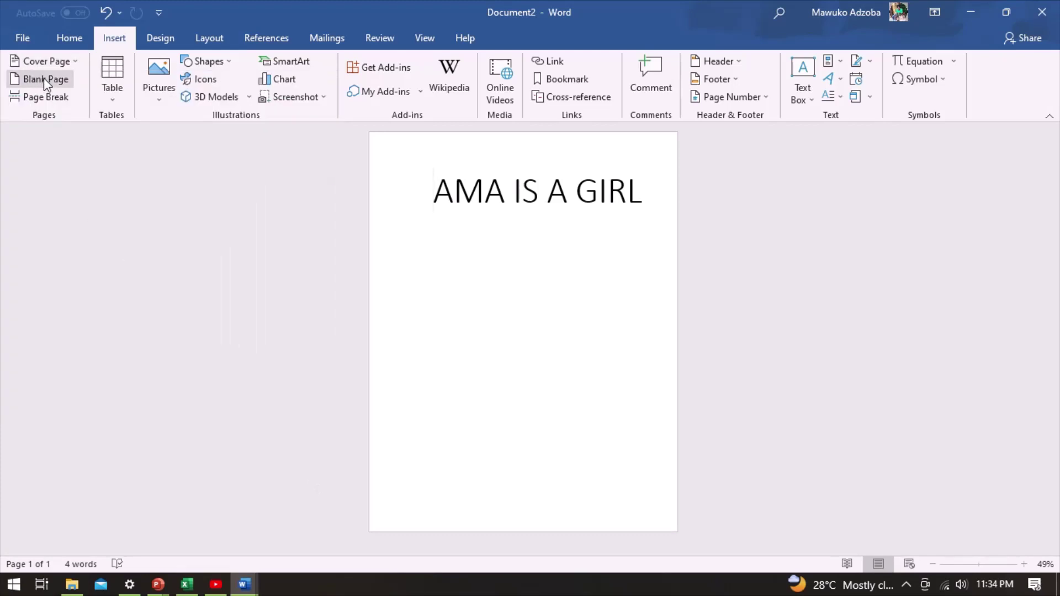